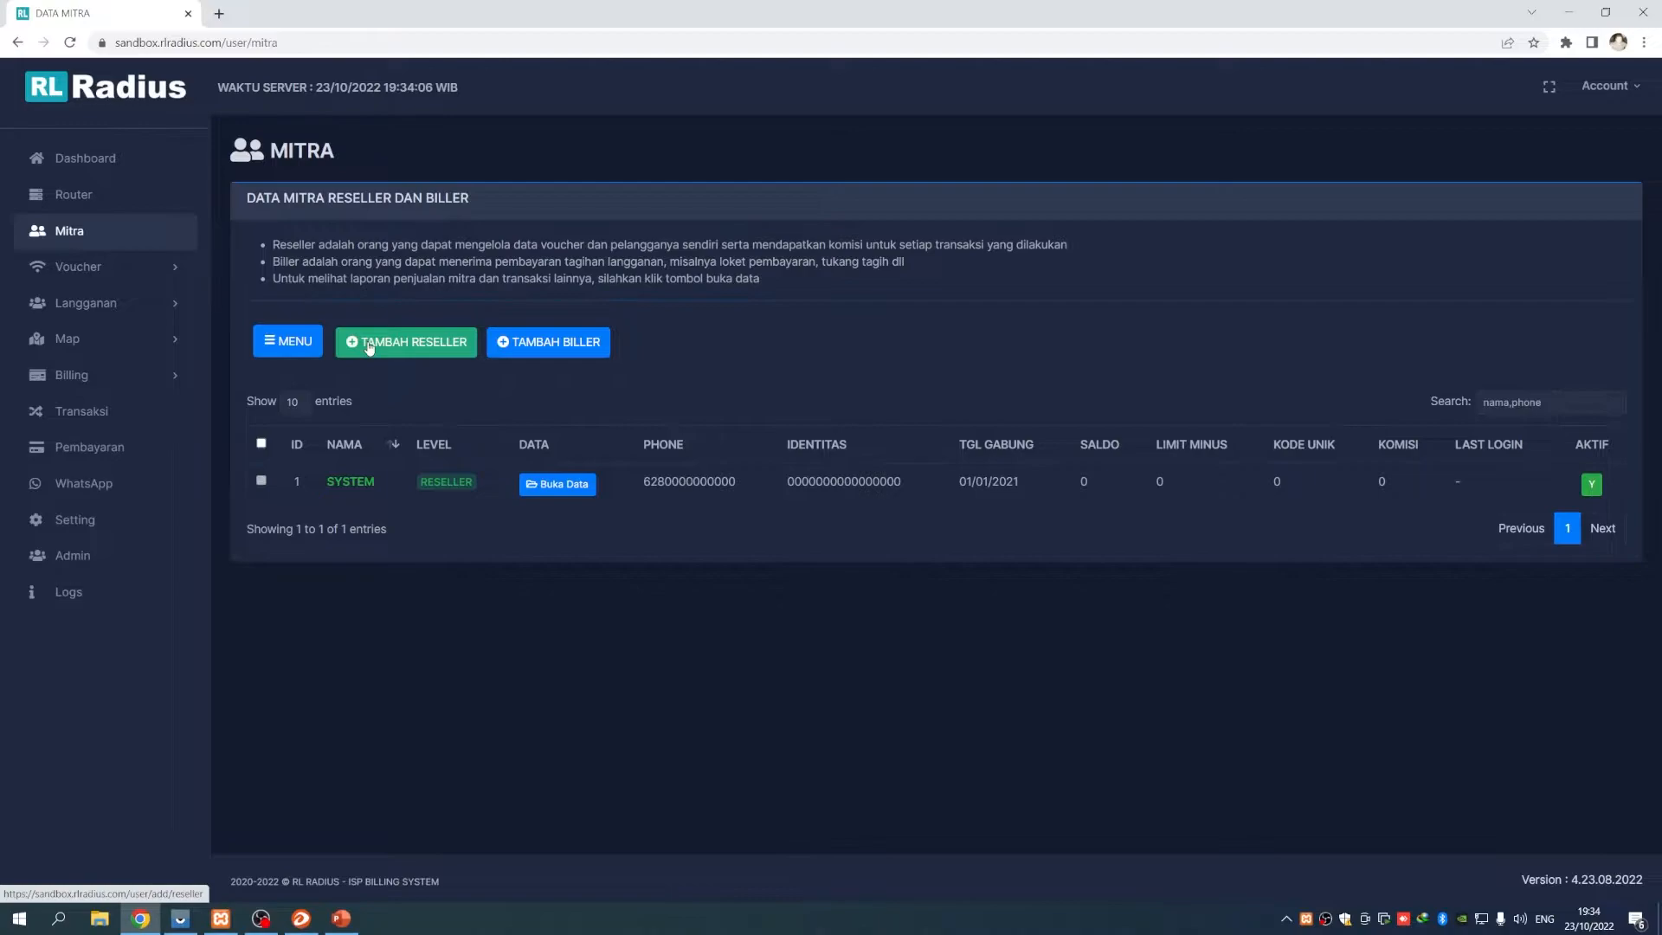
Start a new reseller and enter the reseller's full name and identity number
{"action": "left_click", "coordinate": [369, 344]}
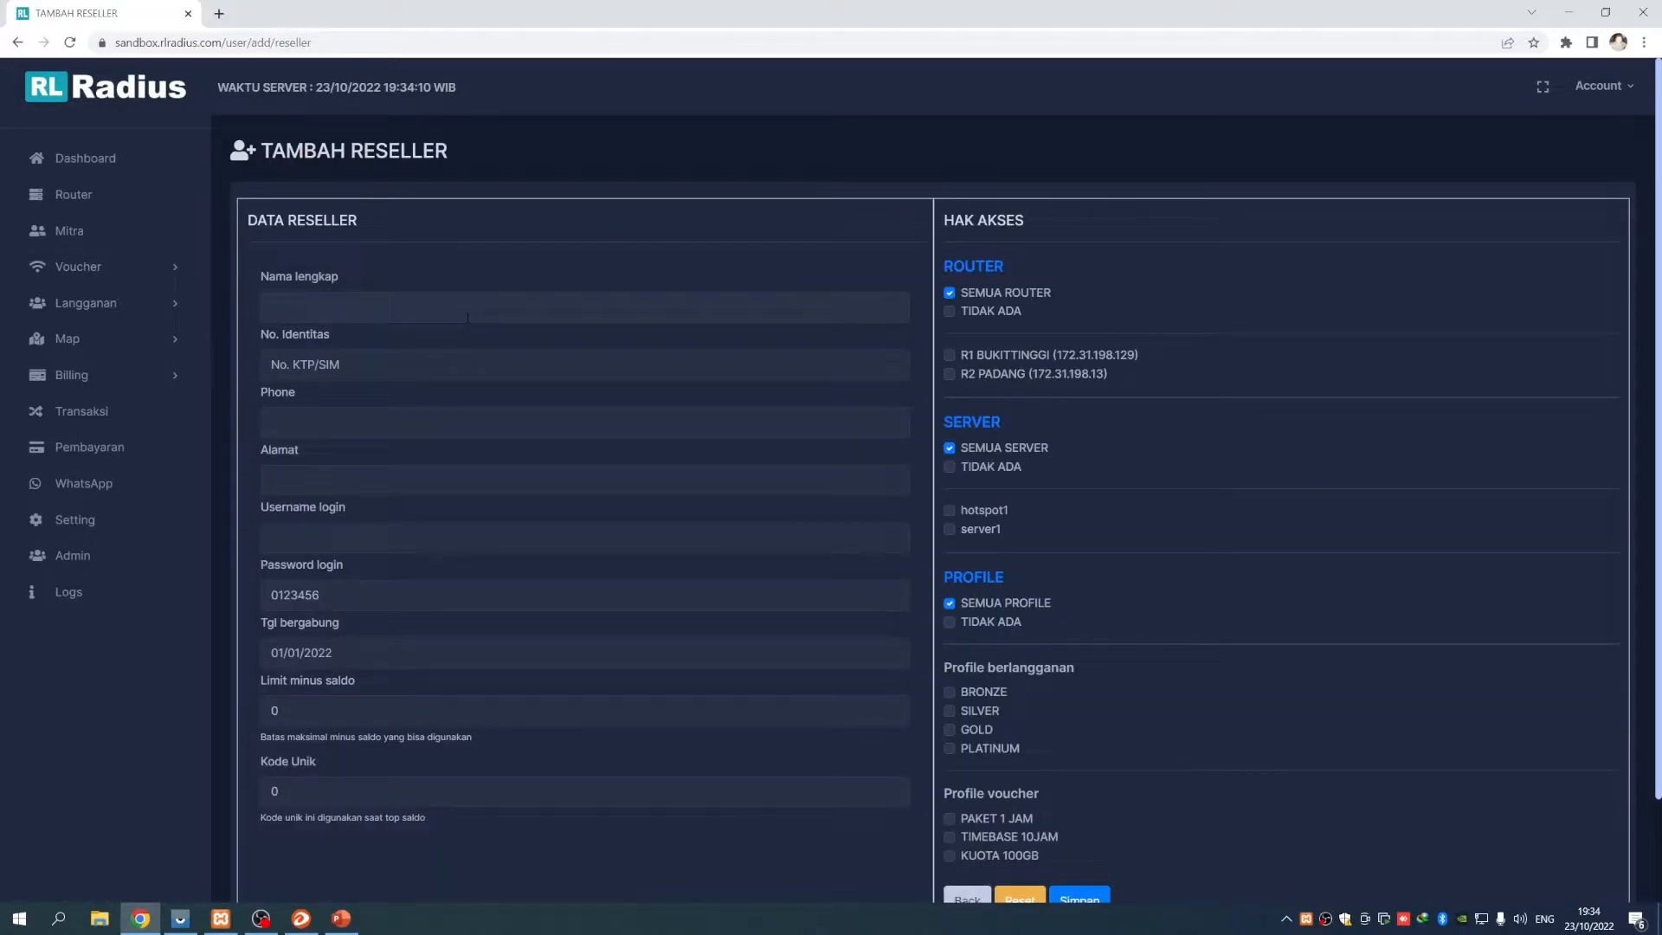
{"action": "key", "text": "Tab"}
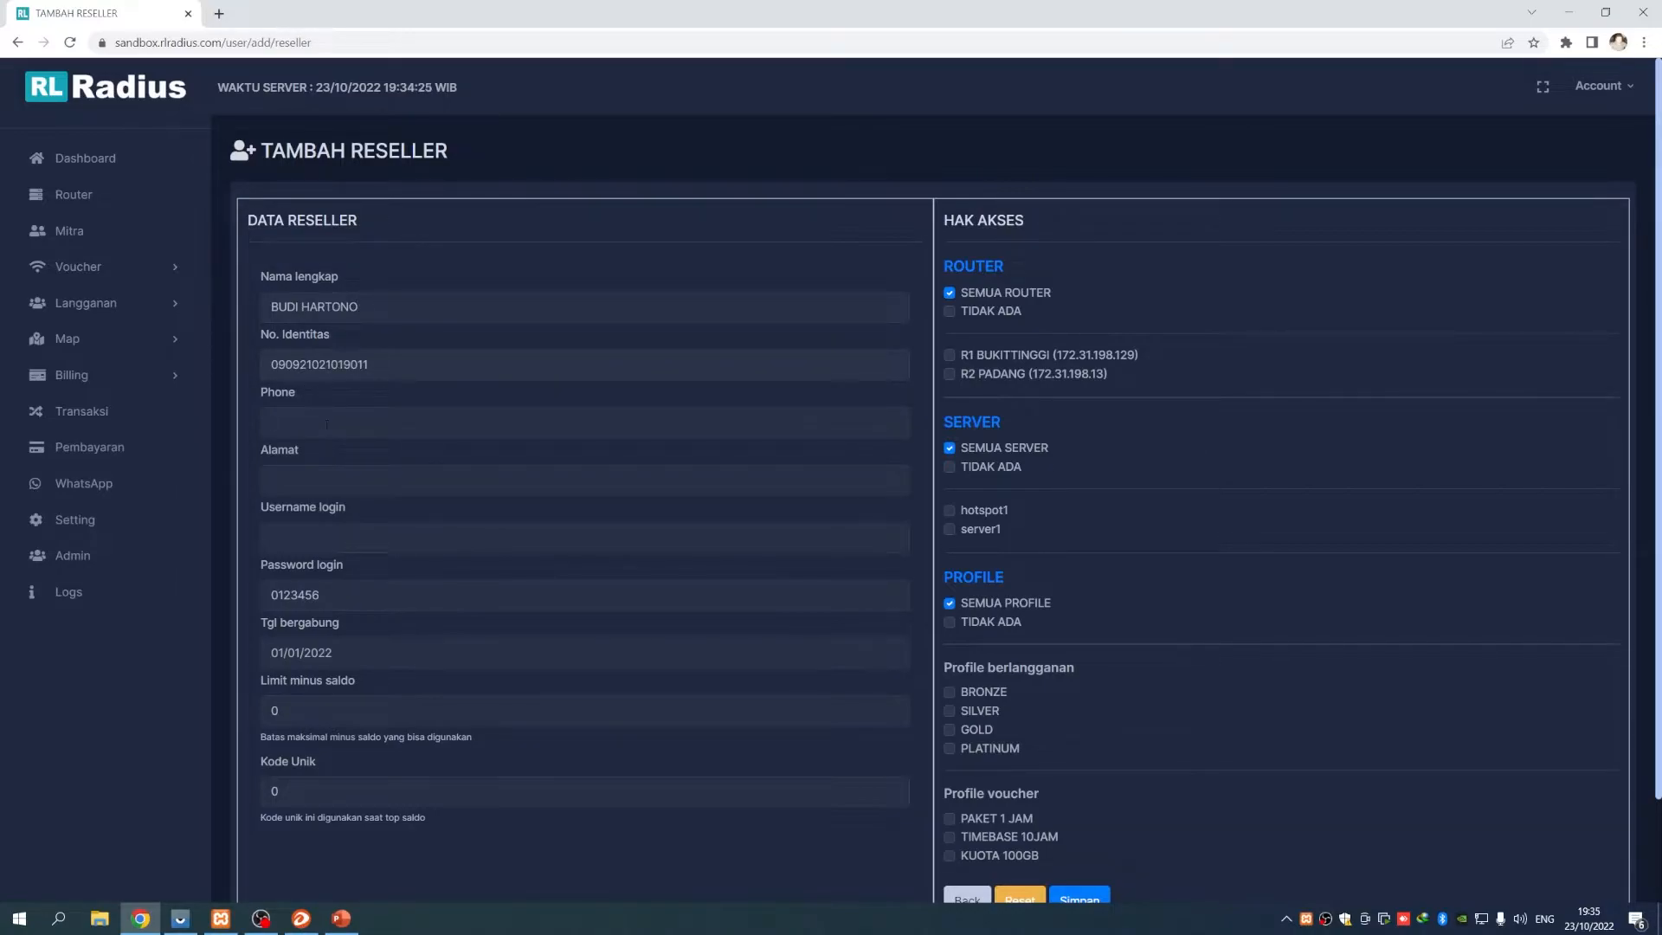
Fill in the reseller's address and login username, and adjust the login password
{"action": "left_click", "coordinate": [336, 476]}
{"action": "type", "text": "Jalan Bypass - Bukittinggi"}
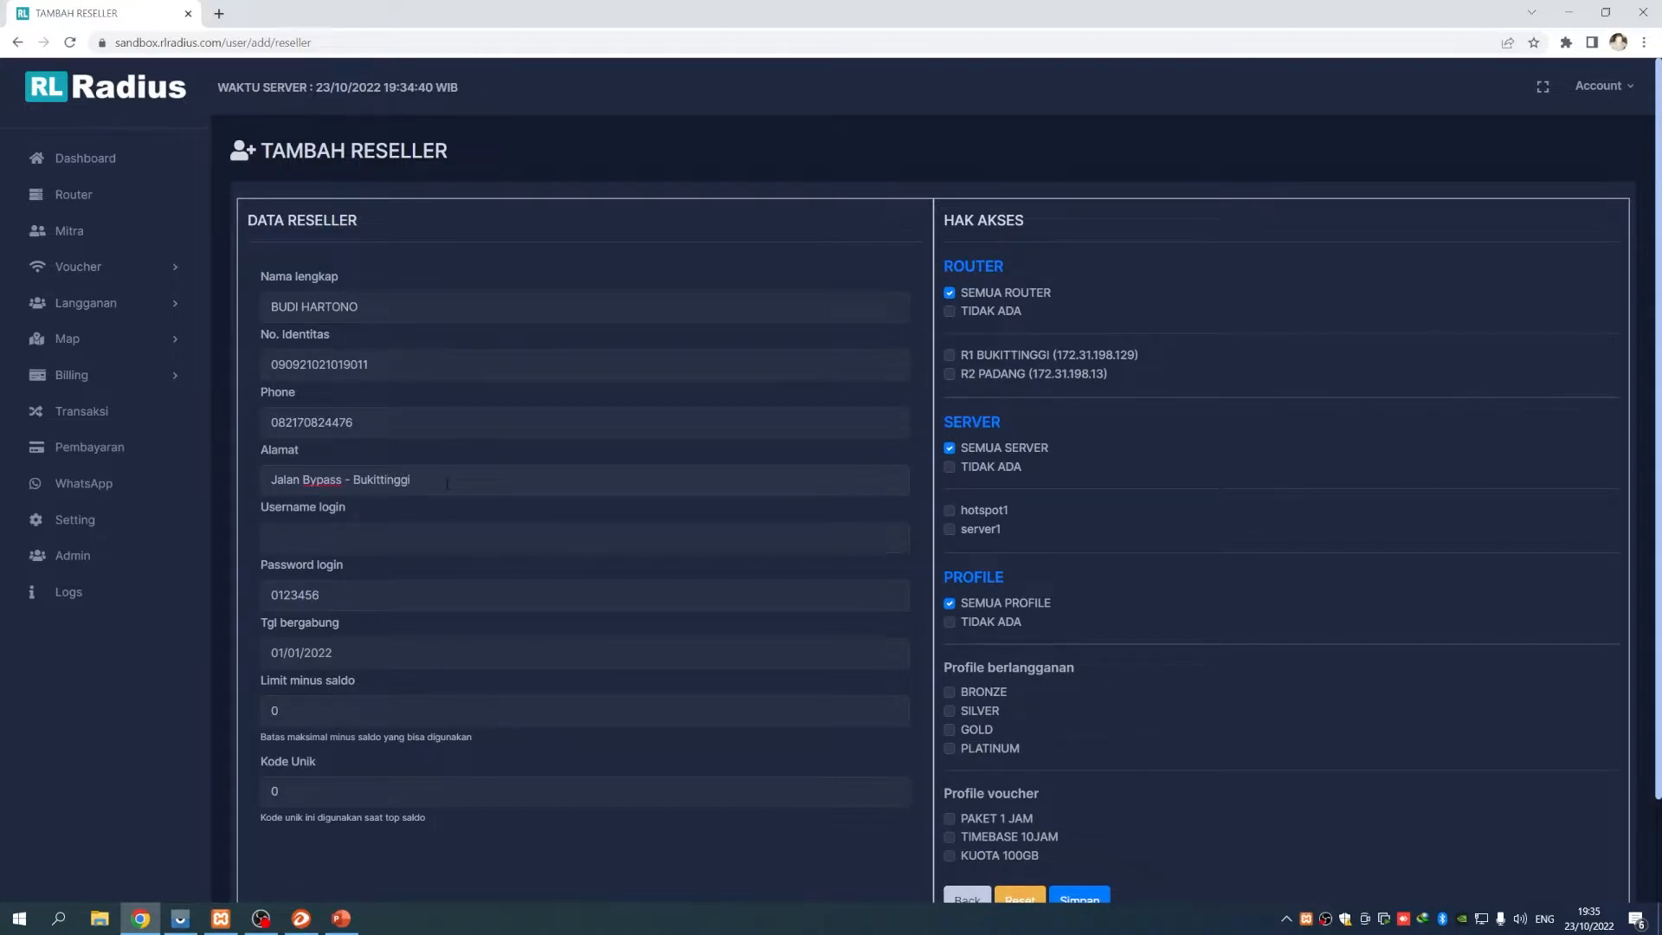
{"action": "key", "text": "Tab"}
{"action": "type", "text": "bdui"}
{"action": "type", "text": "ud"}
{"action": "key", "text": "BackSpace"}
{"action": "scroll", "coordinate": [437, 611], "scroll_direction": "down", "scroll_amount": 1}
Set the reseller's join date to 23/10/2022 with the date picker
{"action": "left_click", "coordinate": [276, 571]}
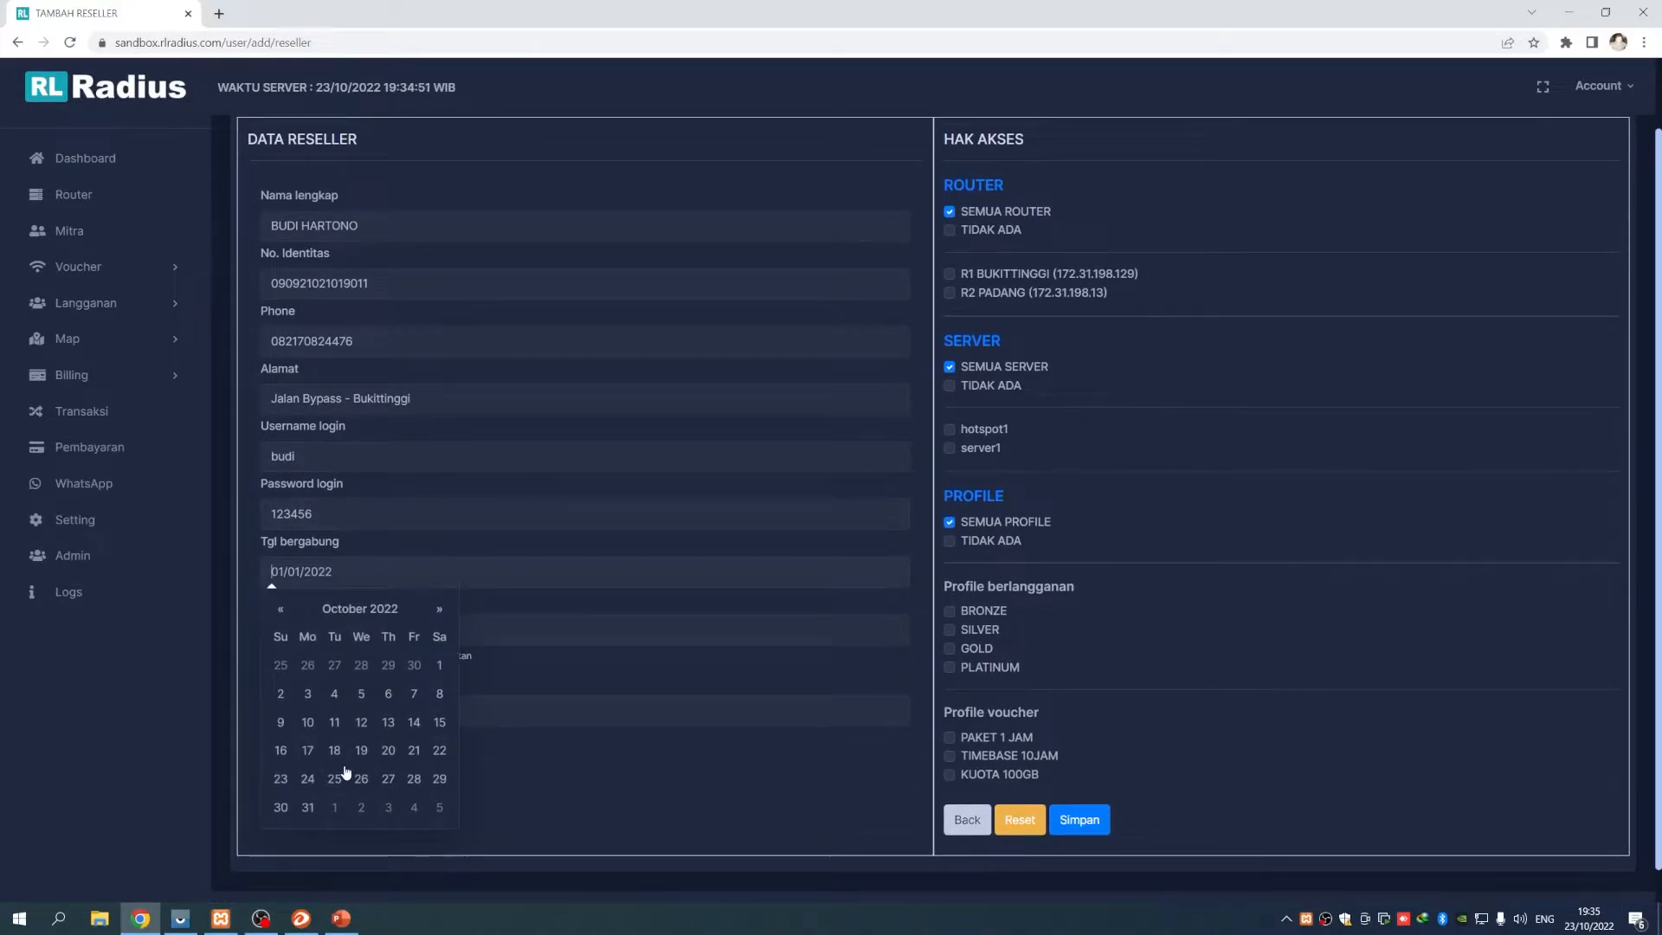
{"action": "left_click", "coordinate": [289, 776]}
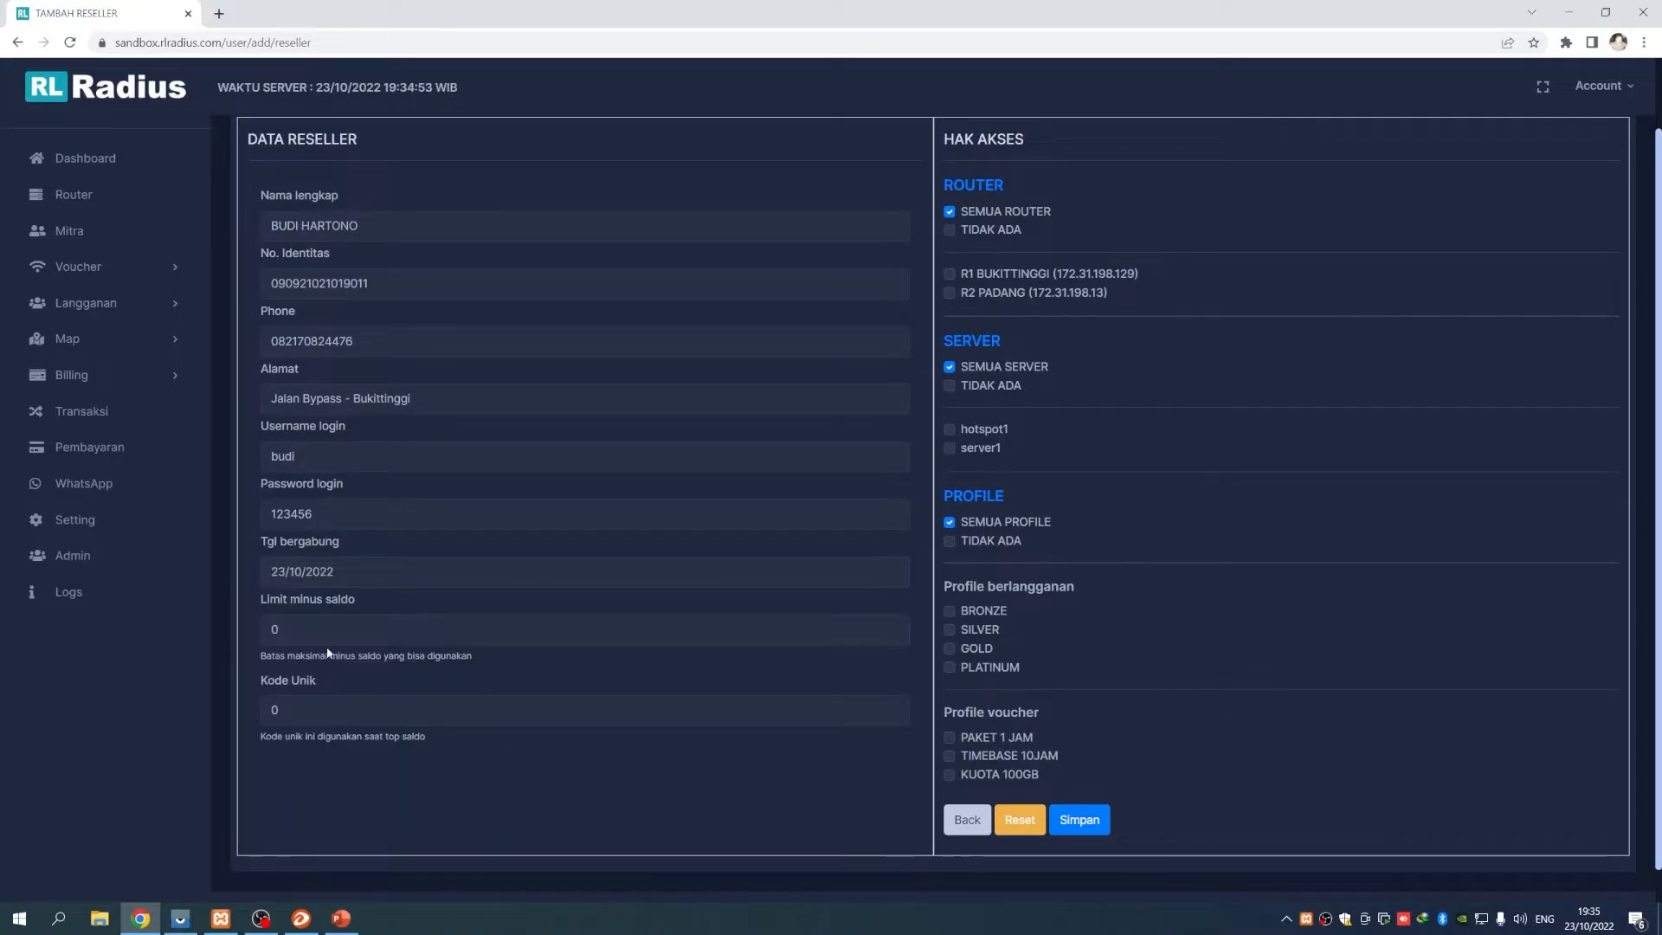
{"action": "scroll", "coordinate": [468, 703], "scroll_direction": "up", "scroll_amount": 1}
{"action": "scroll", "coordinate": [468, 703], "scroll_direction": "down", "scroll_amount": 1}
Replace the 0 in Limit minus saldo with a 2.000.000 limit
{"action": "left_click_drag", "start_coordinate": [261, 656], "coordinate": [501, 663]}
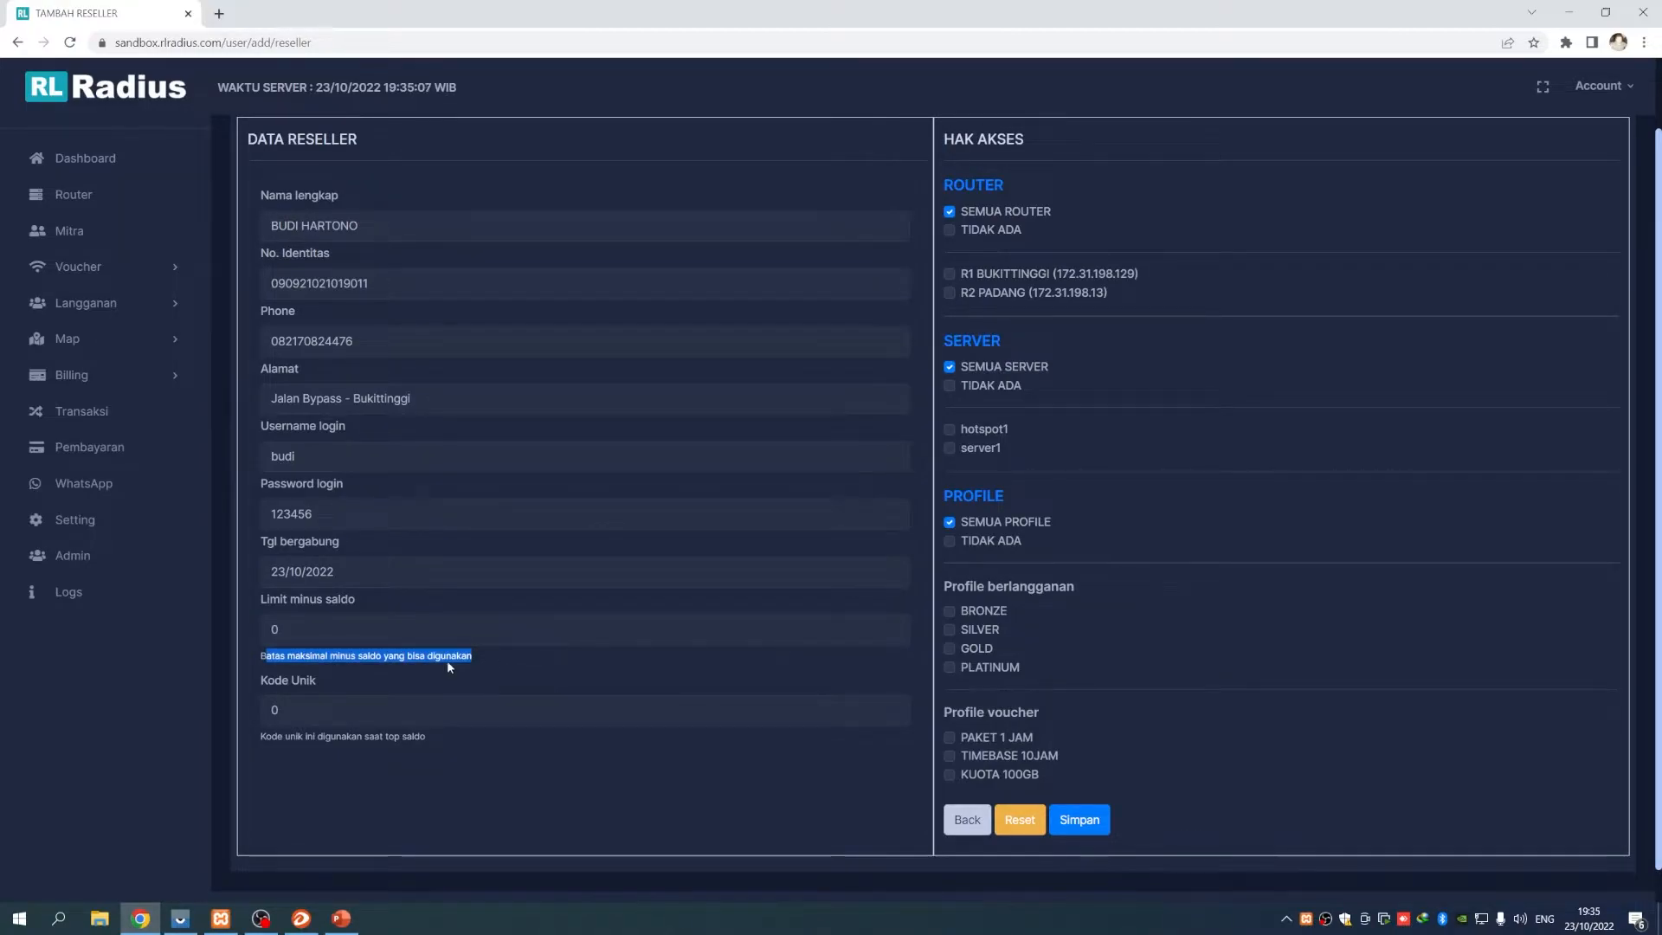
{"action": "left_click_drag", "start_coordinate": [293, 630], "coordinate": [261, 630]}
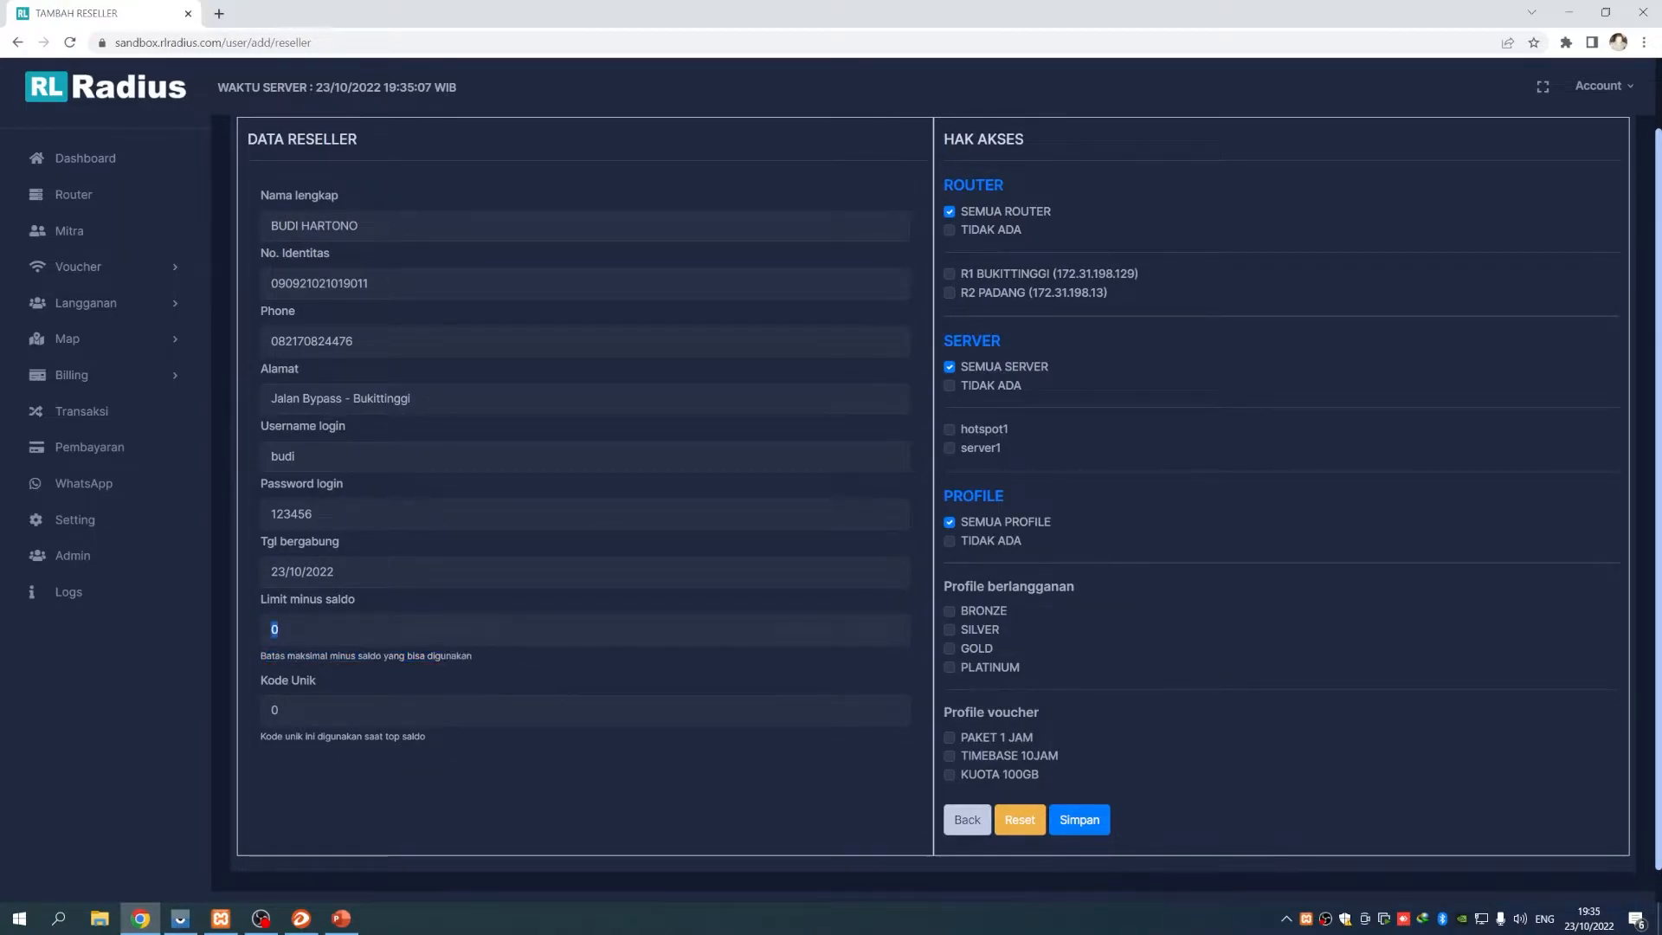
{"action": "scroll", "coordinate": [247, 674], "scroll_direction": "up", "scroll_amount": 1}
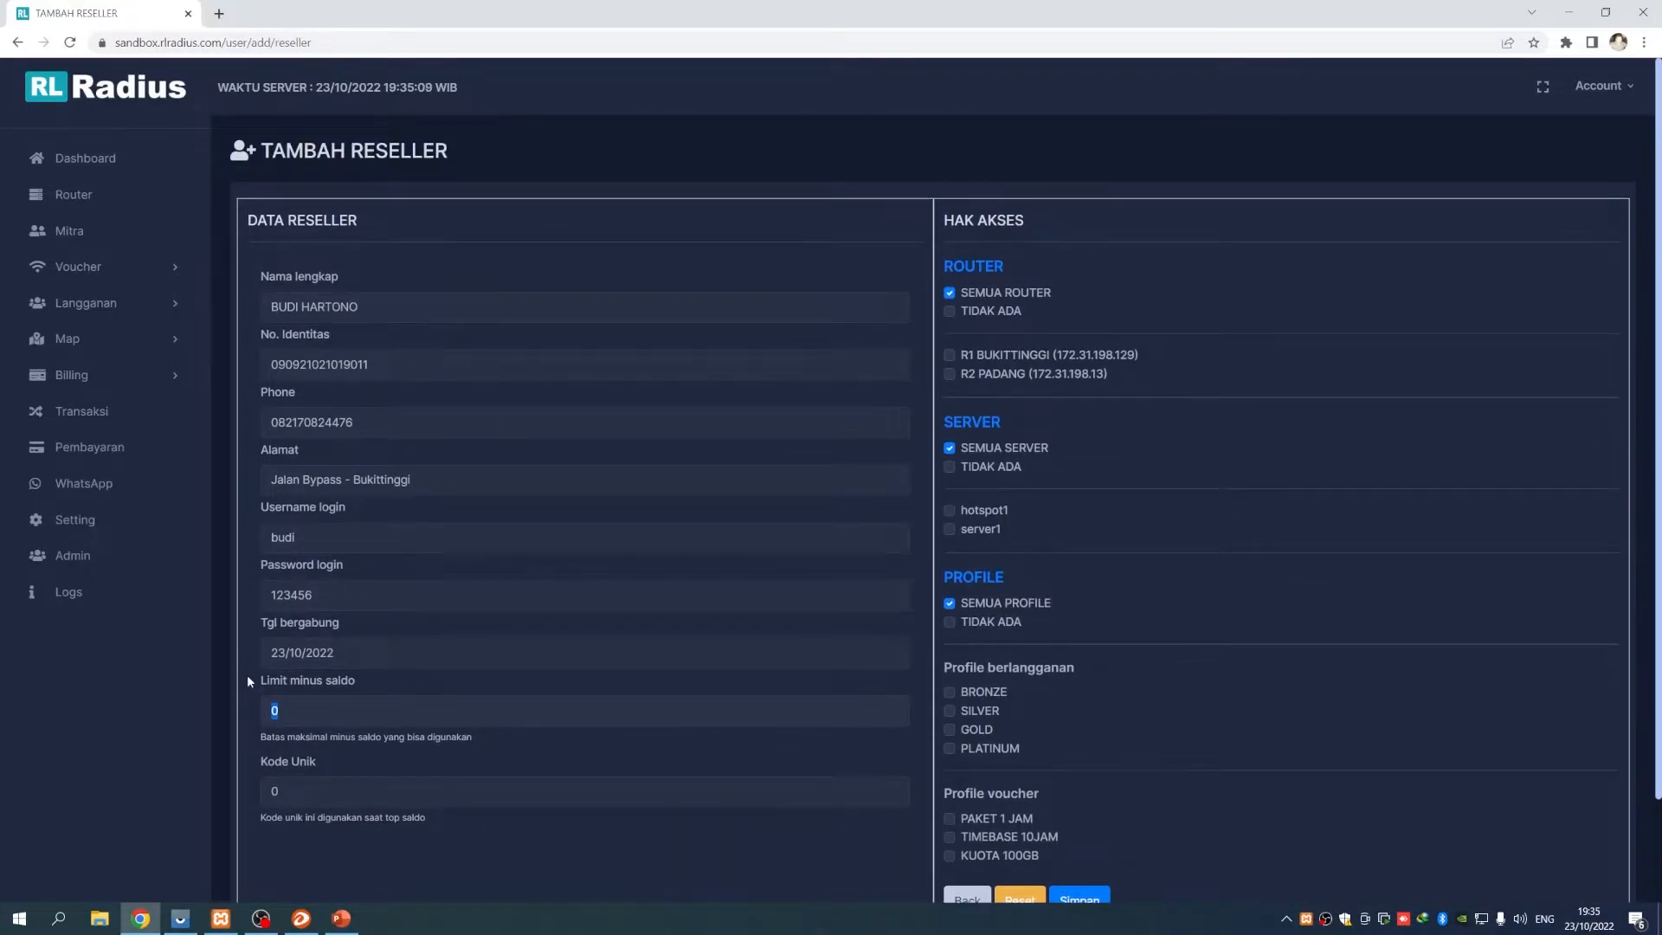
{"action": "scroll", "coordinate": [246, 674], "scroll_direction": "down", "scroll_amount": 1}
{"action": "type", "text": "200.000"}
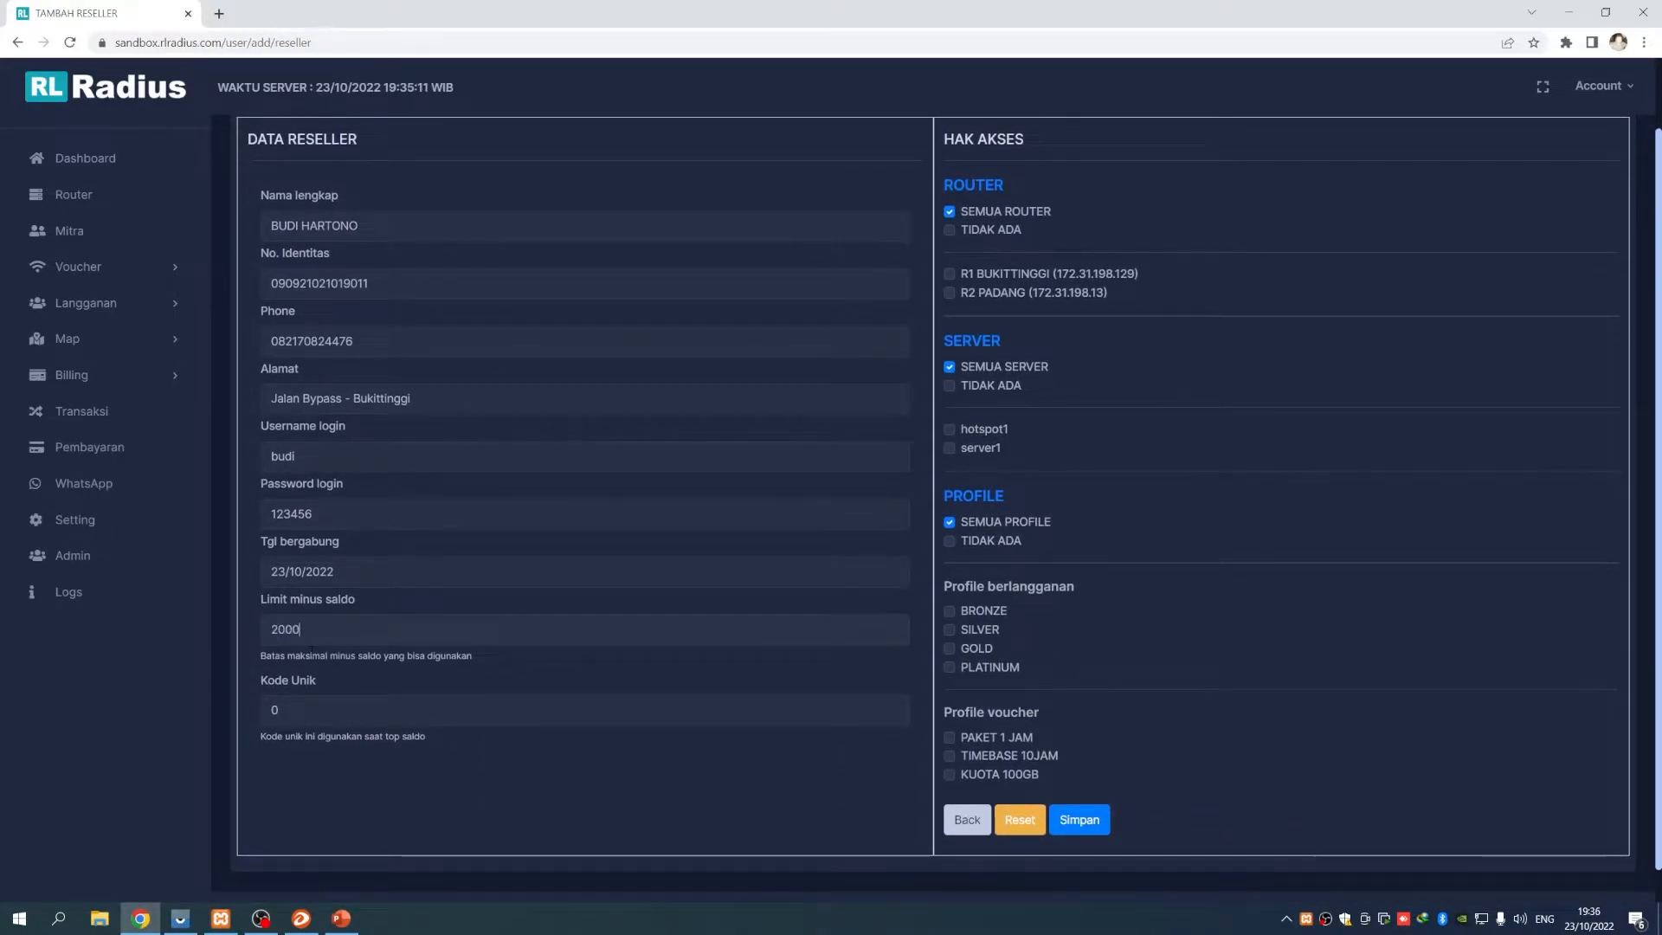
{"action": "type", "text": "0"}
Highlight the 2.000.000 limit value and the hint text beneath it
{"action": "left_click_drag", "start_coordinate": [275, 656], "coordinate": [476, 657]}
{"action": "left_click", "coordinate": [284, 661]}
{"action": "left_click", "coordinate": [483, 657]}
{"action": "left_click_drag", "start_coordinate": [270, 630], "coordinate": [365, 632]}
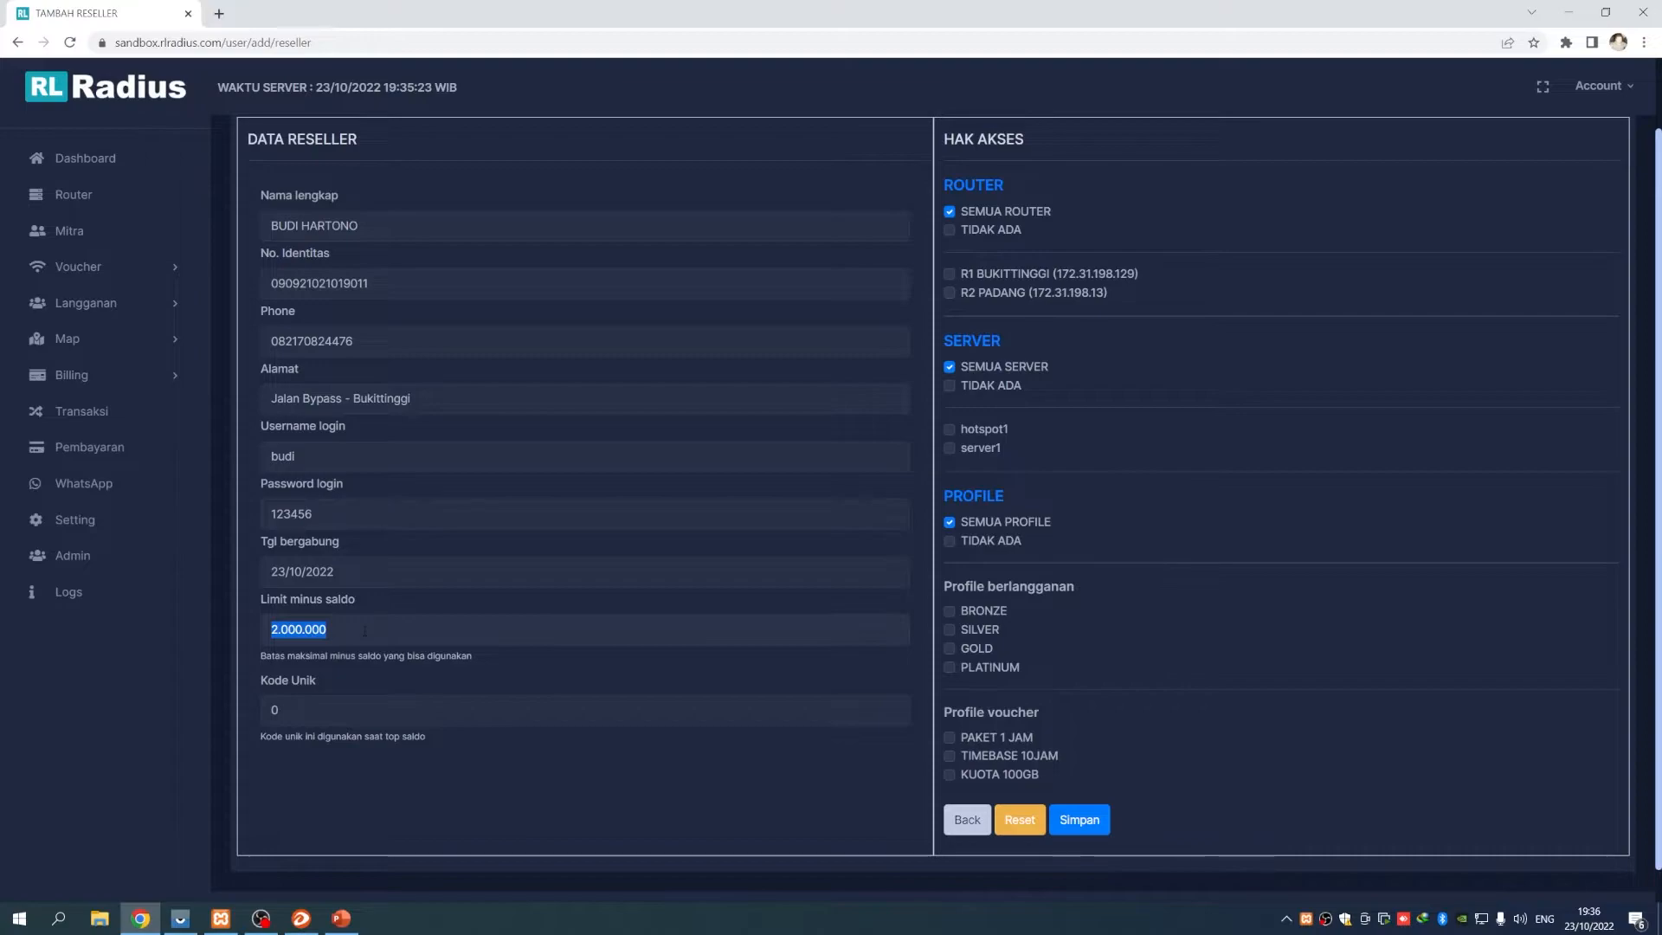
{"action": "left_click_drag", "start_coordinate": [386, 660], "coordinate": [499, 665]}
{"action": "left_click", "coordinate": [500, 665]}
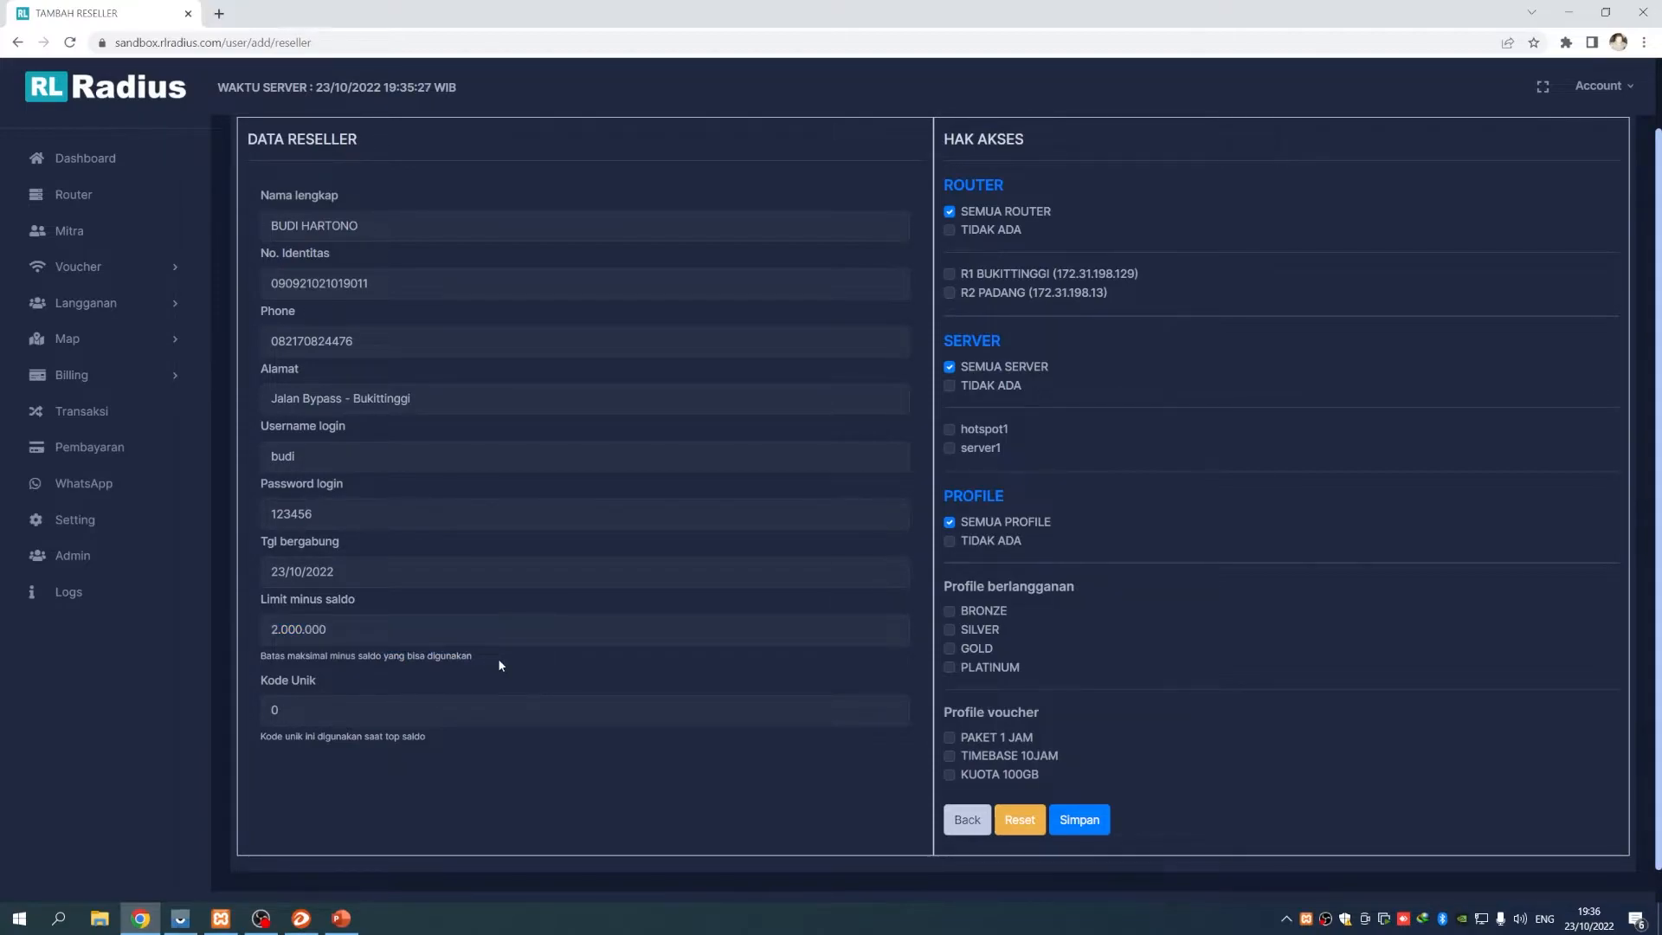
{"action": "double_click", "coordinate": [300, 630]}
{"action": "left_click_drag", "start_coordinate": [251, 659], "coordinate": [480, 656]}
{"action": "left_click", "coordinate": [480, 656]}
{"action": "left_click_drag", "start_coordinate": [332, 631], "coordinate": [444, 657]}
{"action": "left_click", "coordinate": [497, 656]}
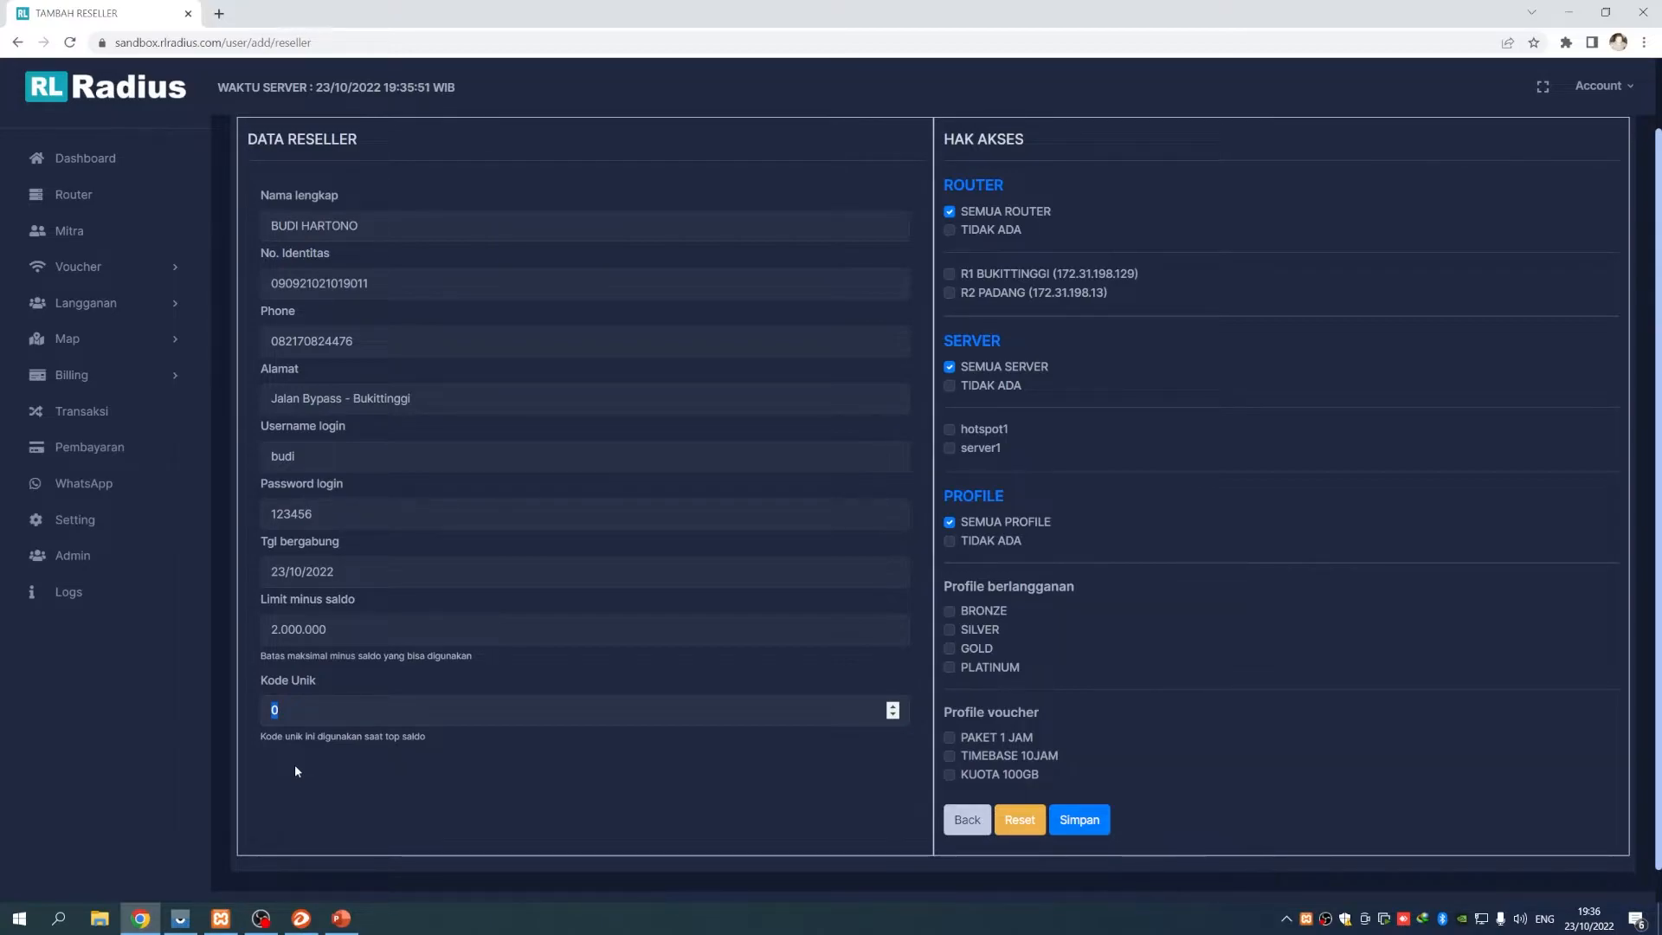
Change the Kode Unik value to 100
{"action": "type", "text": "123"}
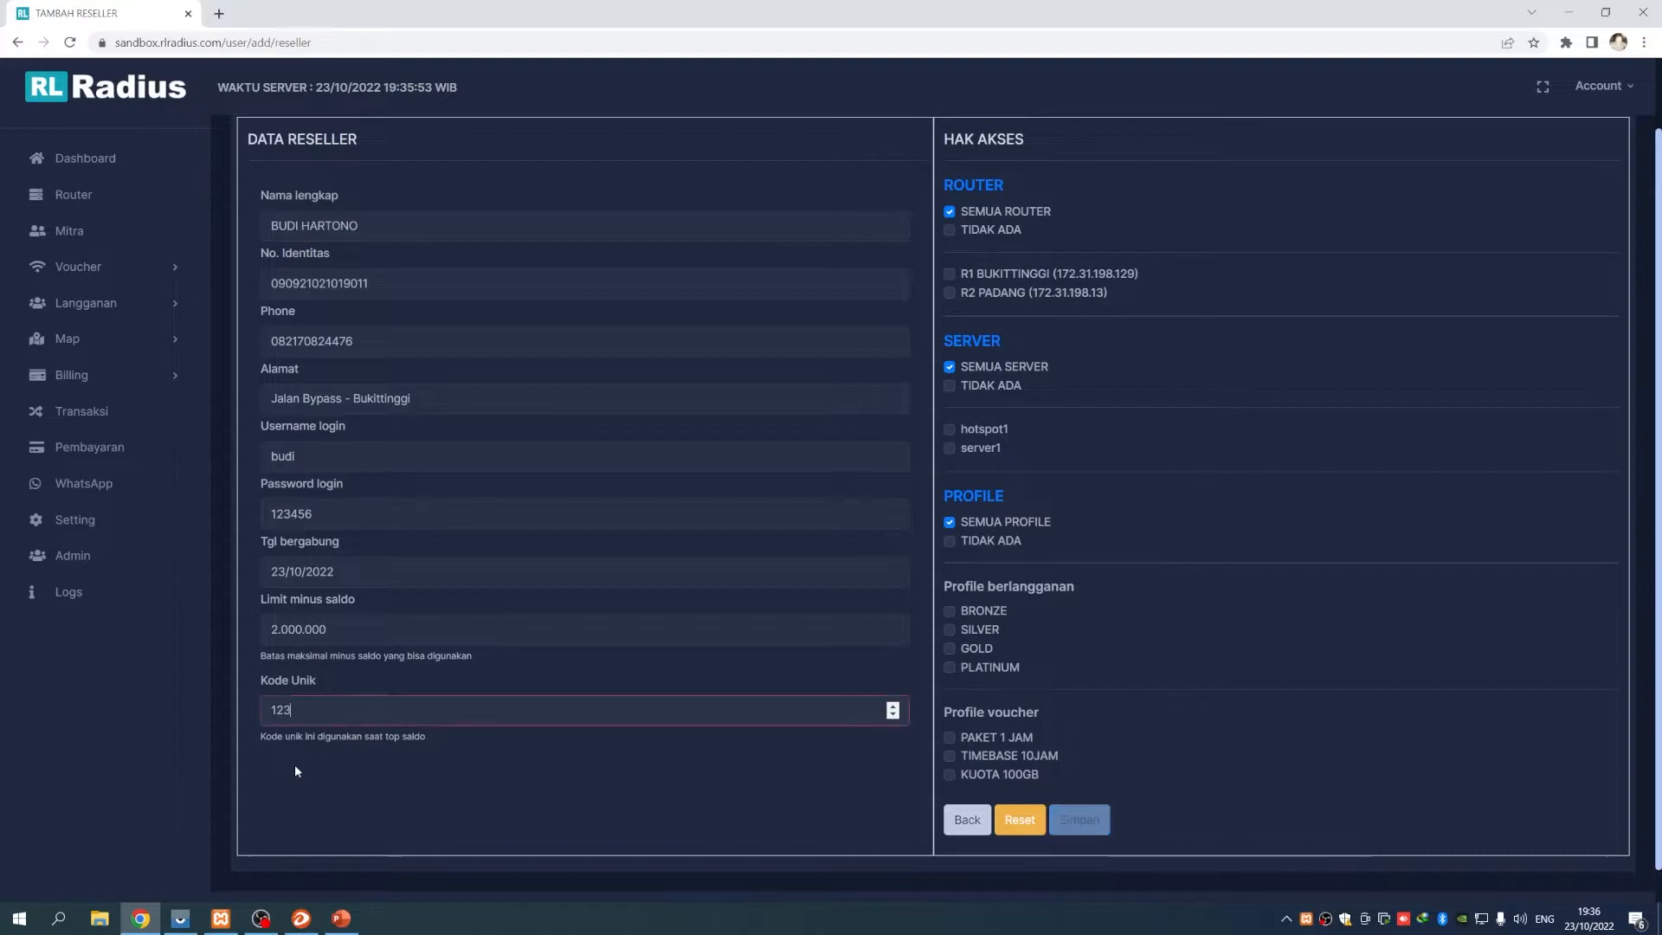
{"action": "key", "text": "BackSpace"}
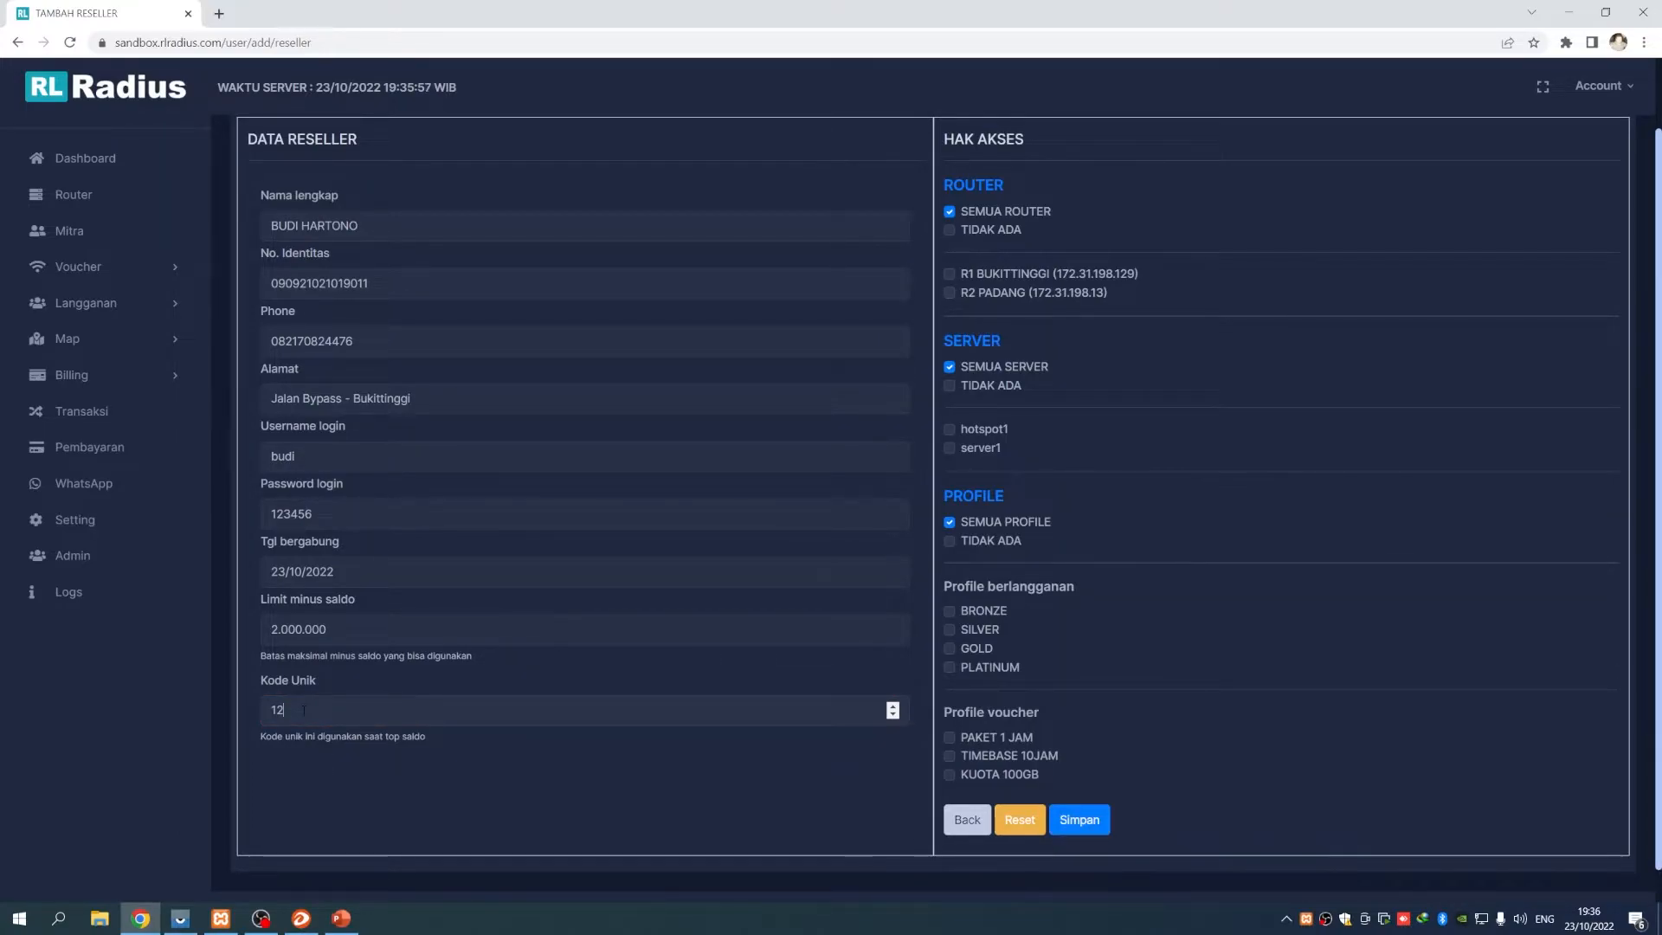
{"action": "key", "text": "BackSpace"}
{"action": "type", "text": "00"}
{"action": "scroll", "coordinate": [1082, 590], "scroll_direction": "up", "scroll_amount": 1}
{"action": "left_click_drag", "start_coordinate": [950, 231], "coordinate": [1054, 223]}
{"action": "left_click", "coordinate": [1053, 222]}
Untick the SEMUA ROUTER access option
{"action": "scroll", "coordinate": [1127, 475], "scroll_direction": "down", "scroll_amount": 1}
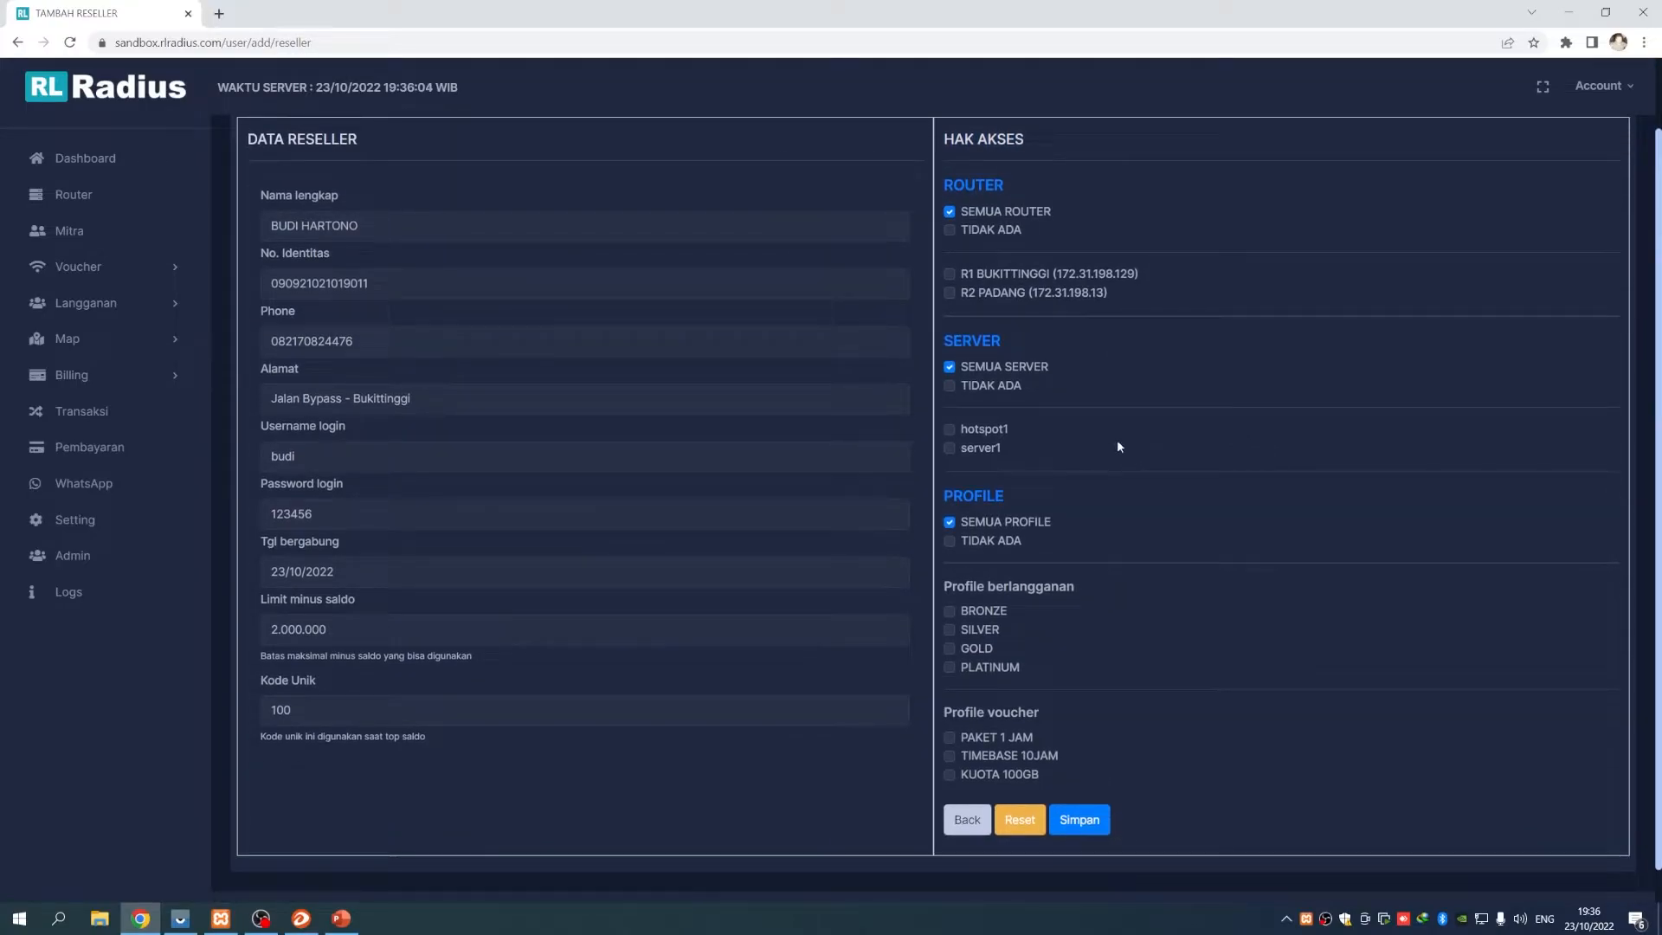
{"action": "left_click", "coordinate": [949, 212]}
{"action": "left_click", "coordinate": [949, 213]}
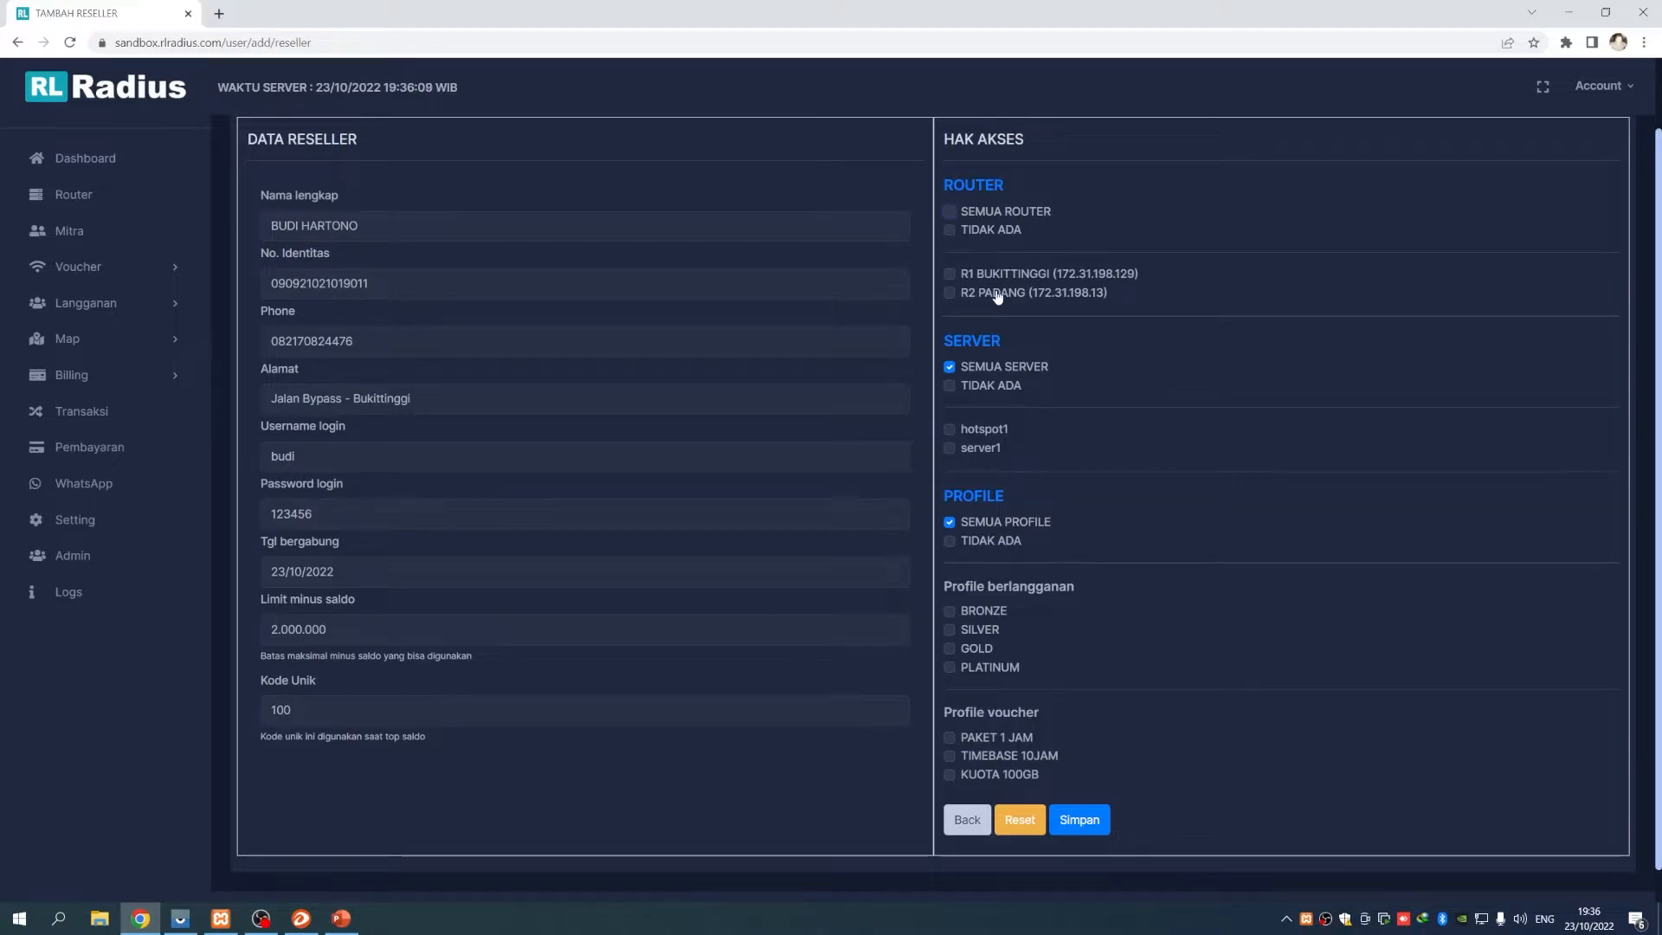
Re-tick SEMUA ROUTER and SEMUA SERVER access for the reseller
{"action": "left_click", "coordinate": [951, 212]}
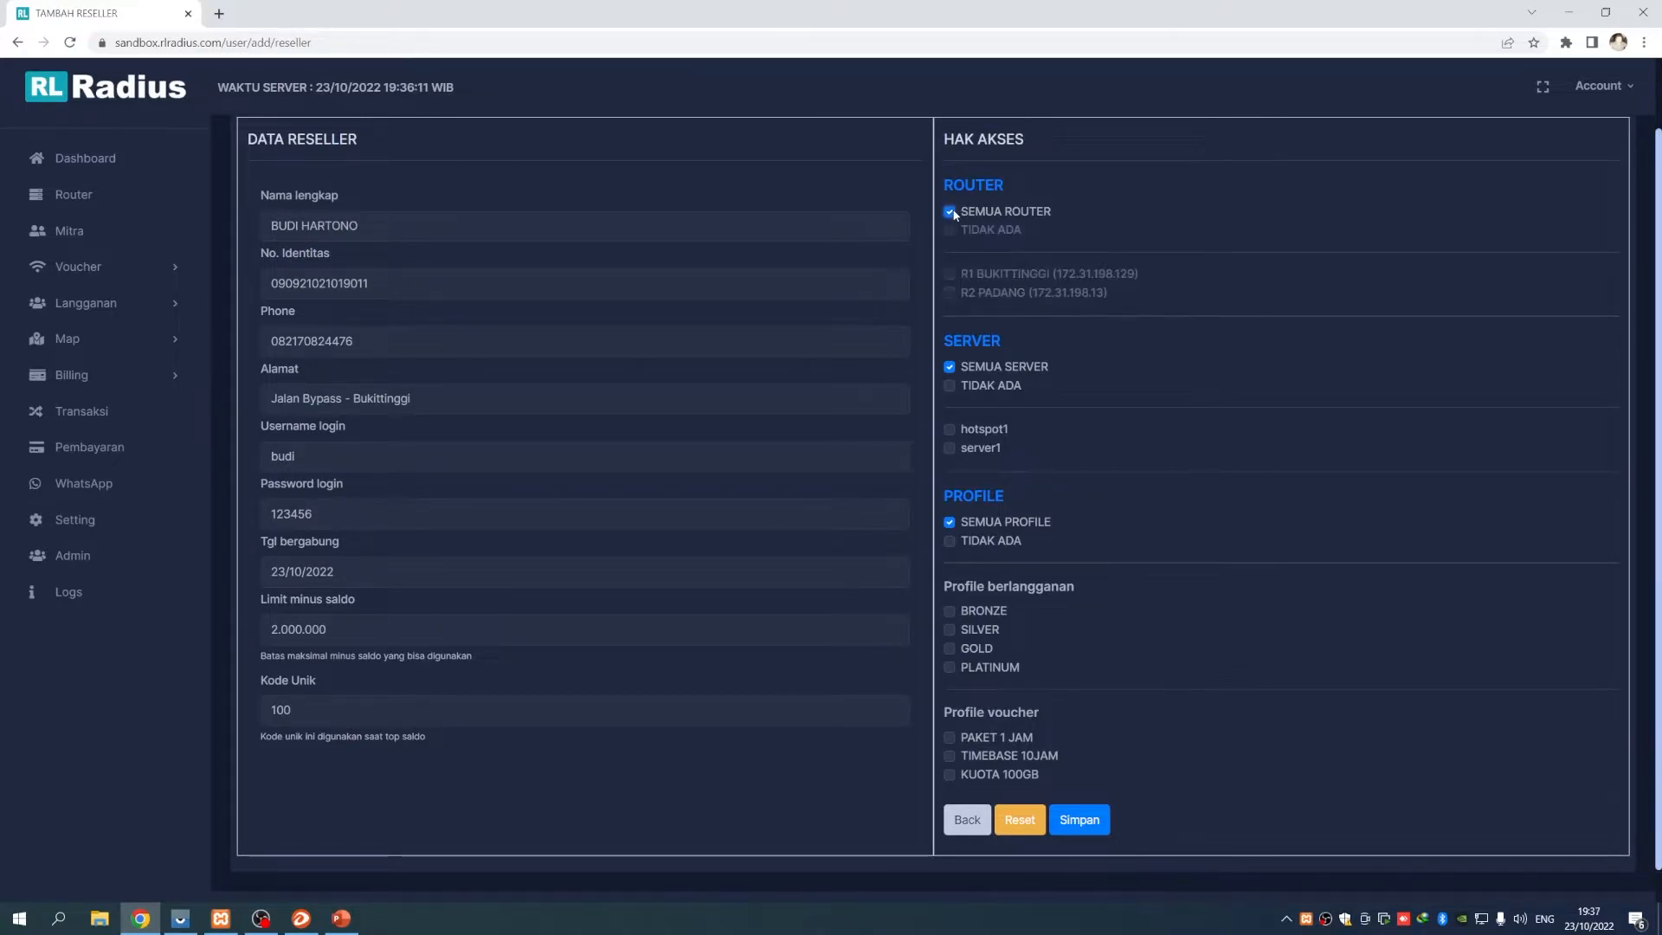
{"action": "scroll", "coordinate": [1186, 506], "scroll_direction": "up", "scroll_amount": 1}
{"action": "scroll", "coordinate": [1185, 512], "scroll_direction": "down", "scroll_amount": 1}
{"action": "left_click", "coordinate": [950, 367]}
{"action": "left_click", "coordinate": [951, 367]}
{"action": "scroll", "coordinate": [1187, 512], "scroll_direction": "down", "scroll_amount": 1}
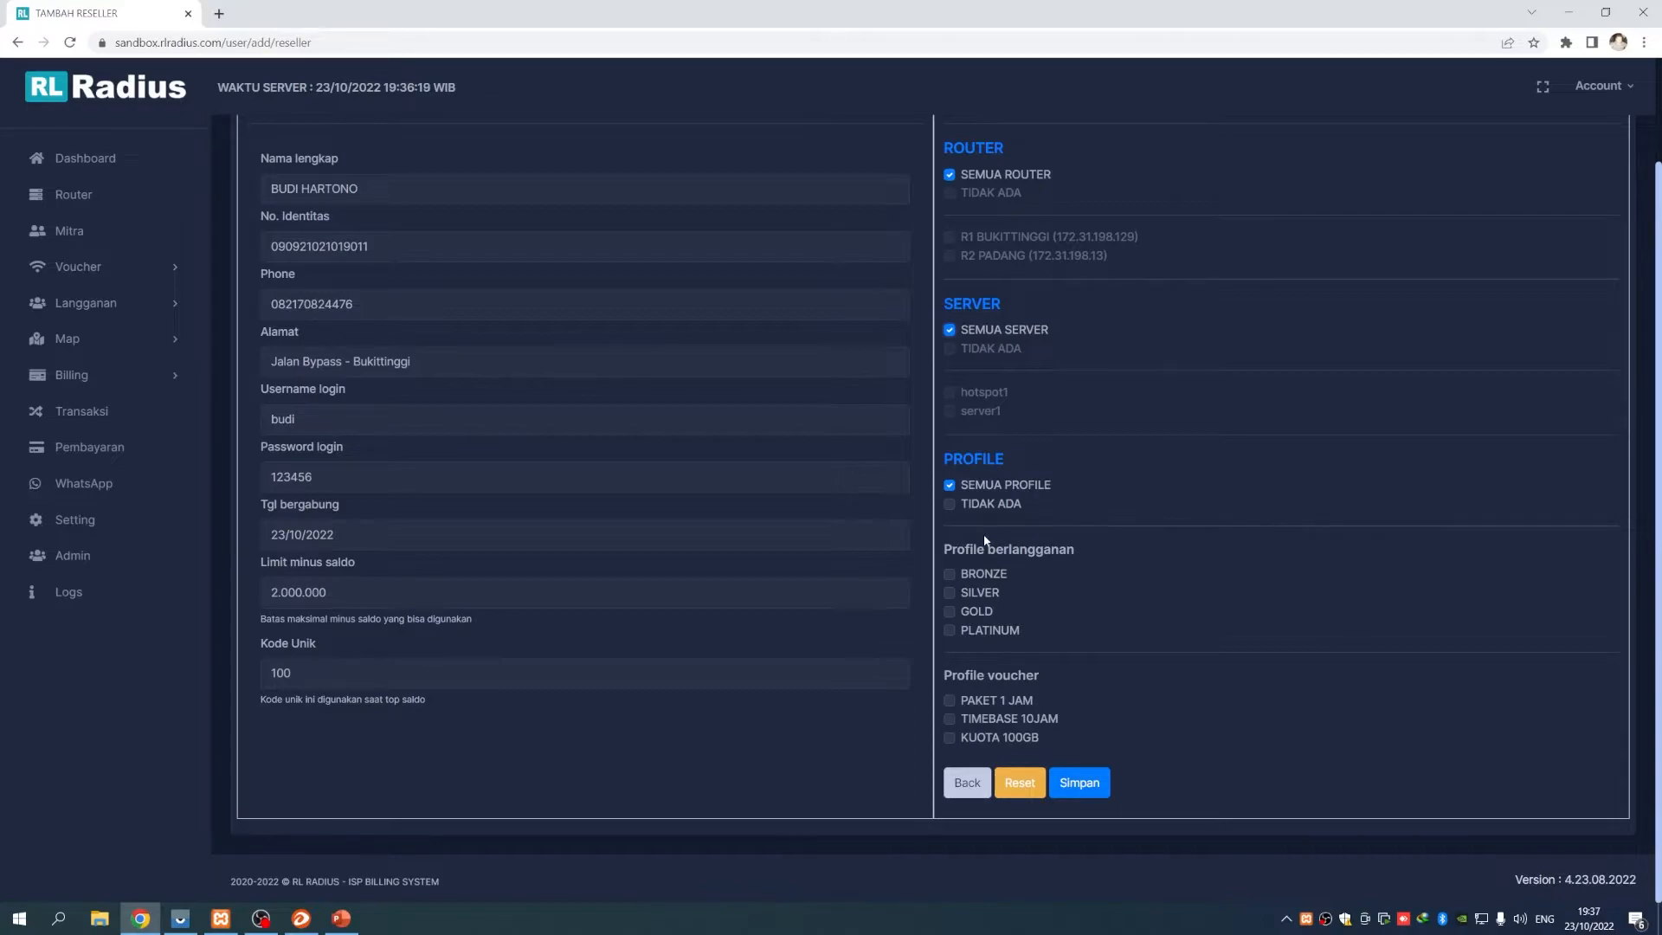
{"action": "scroll", "coordinate": [1141, 625], "scroll_direction": "up", "scroll_amount": 1}
{"action": "scroll", "coordinate": [1166, 620], "scroll_direction": "down", "scroll_amount": 1}
Untick SEMUA PROFILE and try the PAKET 1 JAM, TIMEBASE 10JAM, KUOTA 100GB voucher profiles
{"action": "left_click", "coordinate": [951, 486]}
{"action": "left_click_drag", "start_coordinate": [952, 676], "coordinate": [1058, 682]}
{"action": "left_click", "coordinate": [950, 700]}
{"action": "left_click", "coordinate": [949, 718]}
{"action": "left_click", "coordinate": [950, 738]}
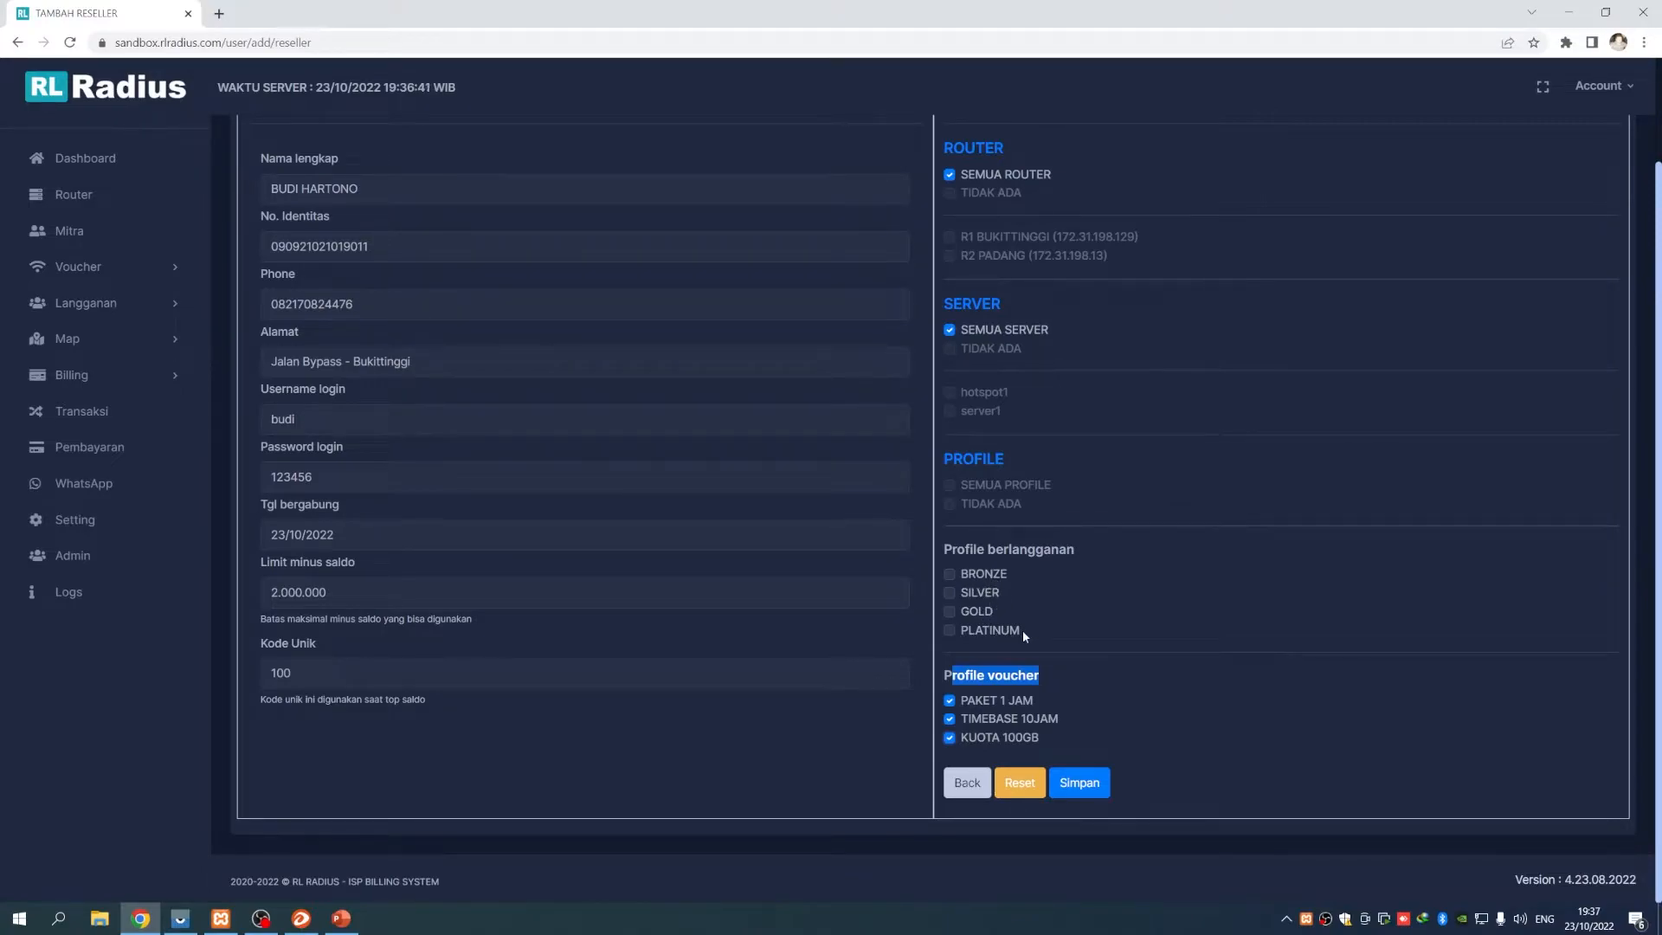
{"action": "left_click", "coordinate": [950, 701]}
{"action": "left_click", "coordinate": [949, 719]}
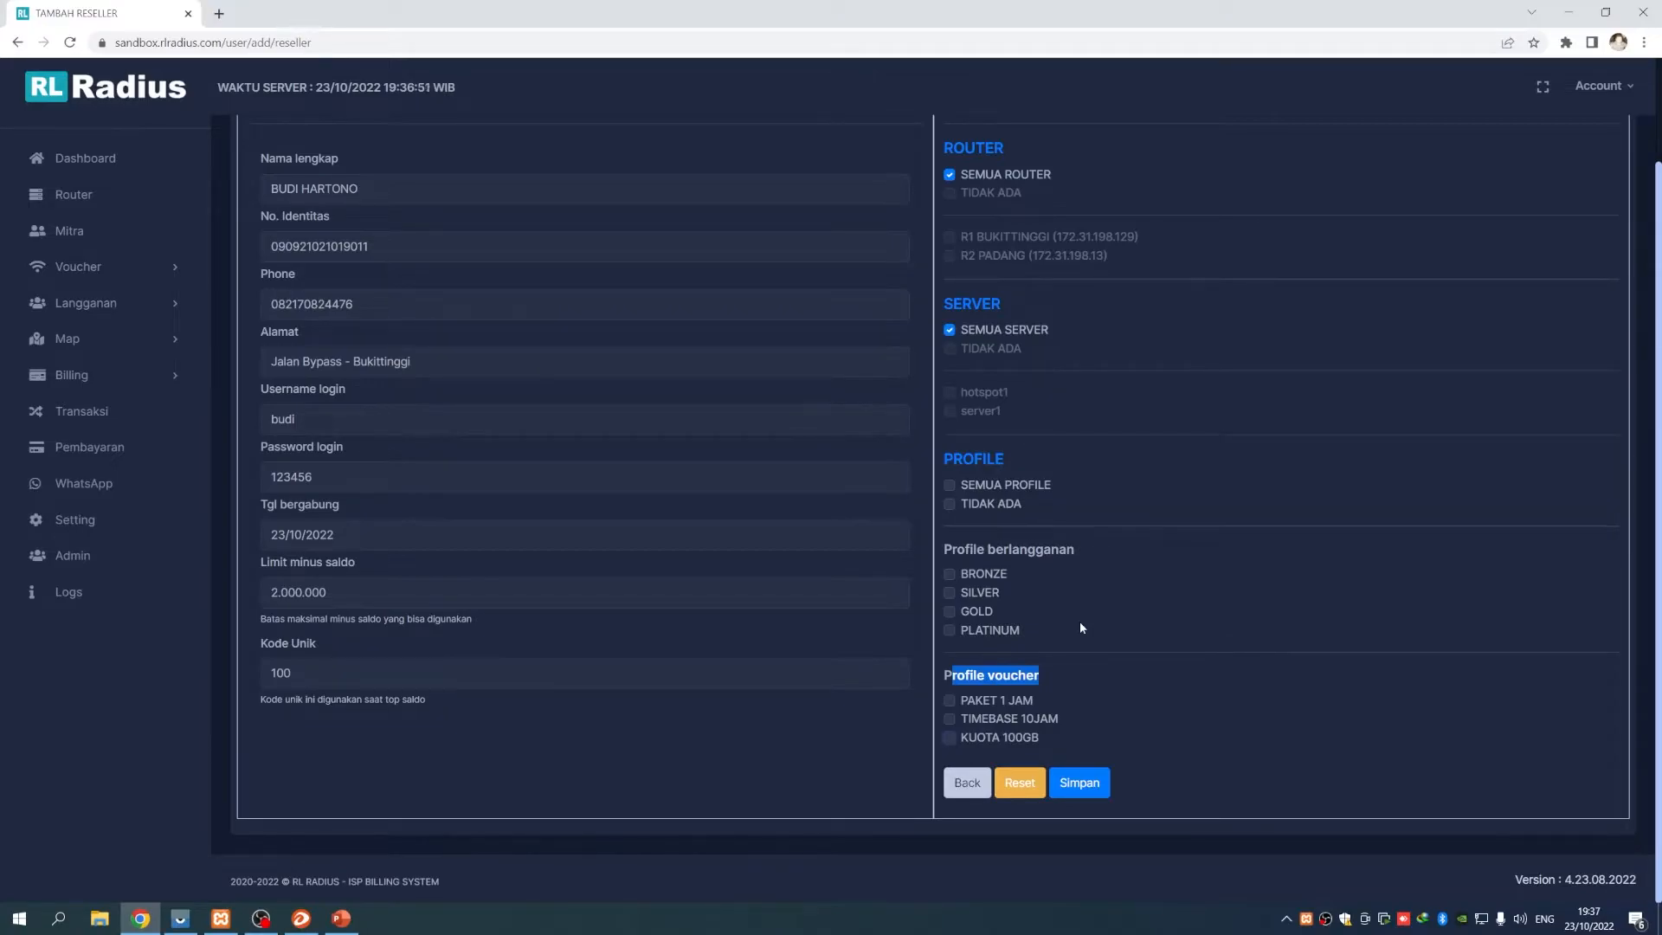
Toggle the BRONZE, SILVER, GOLD and PLATINUM subscription profiles off
{"action": "left_click", "coordinate": [950, 576]}
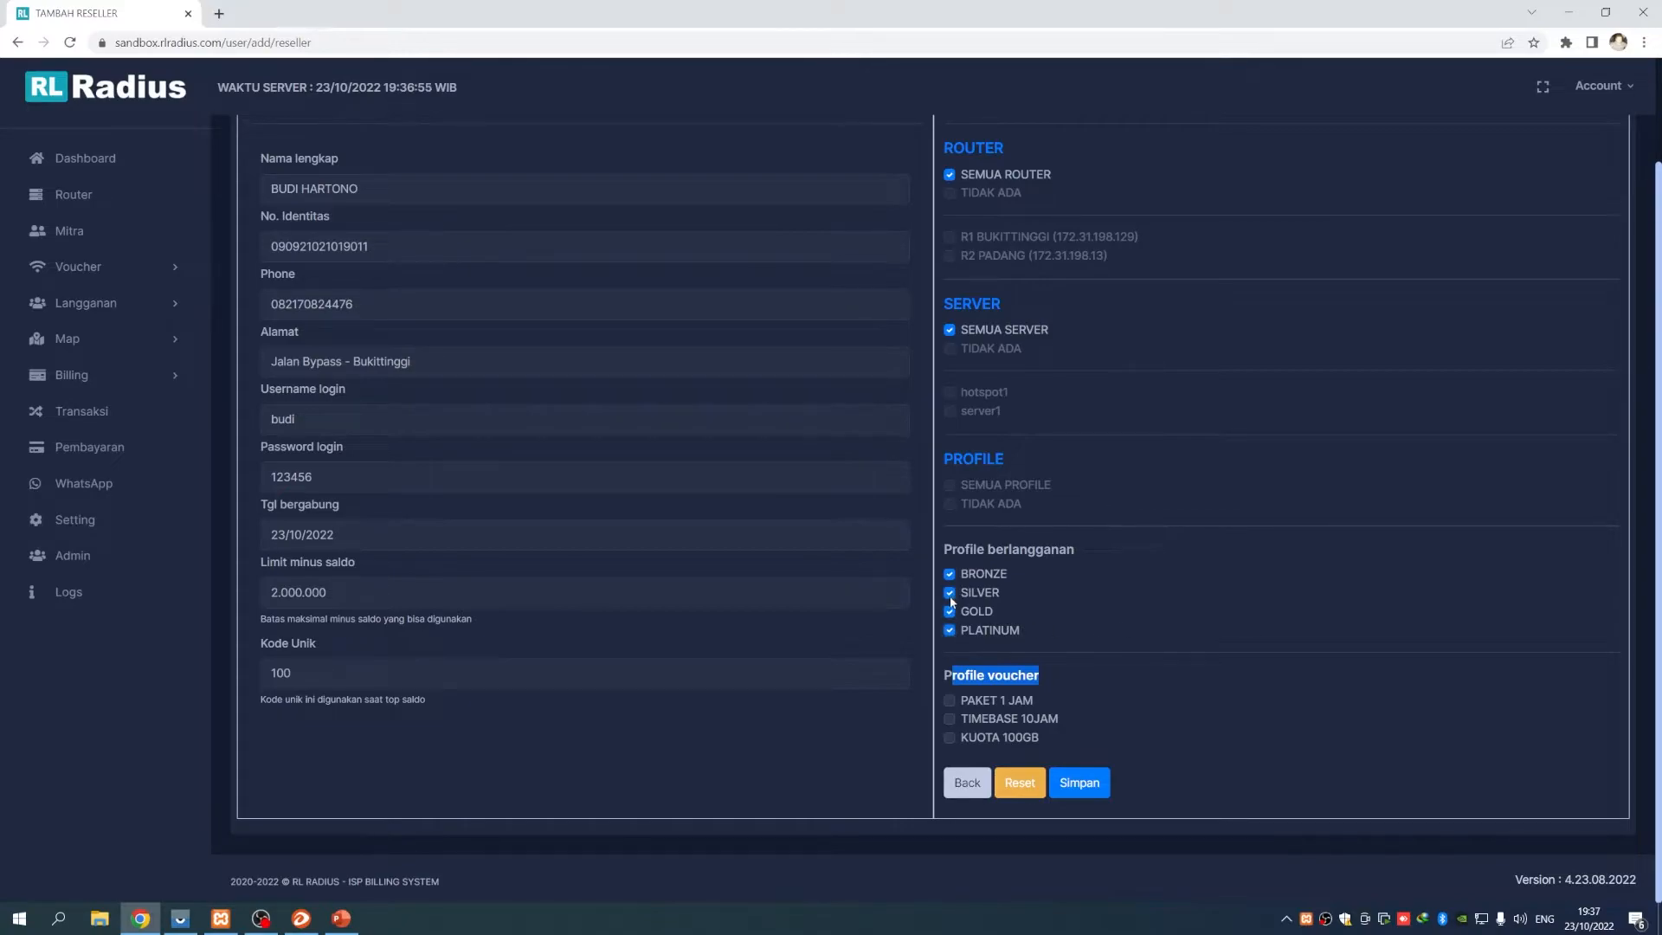
{"action": "left_click", "coordinate": [949, 574]}
{"action": "left_click", "coordinate": [949, 593]}
{"action": "left_click", "coordinate": [949, 611]}
{"action": "left_click", "coordinate": [1083, 642]}
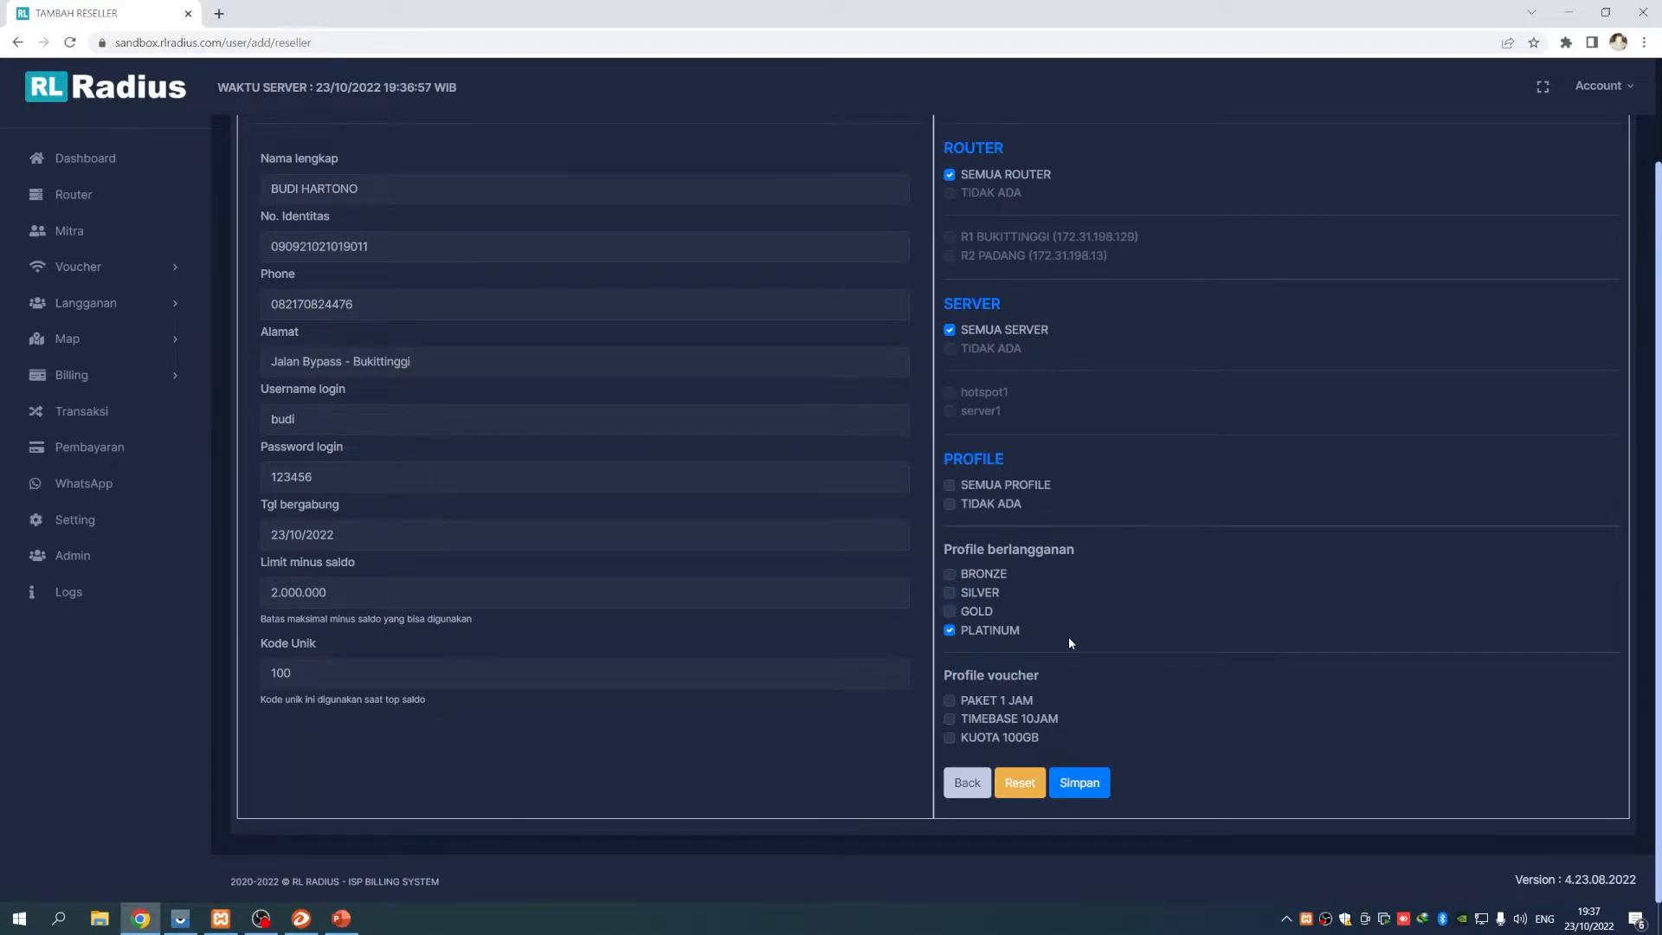
{"action": "left_click", "coordinate": [950, 631]}
{"action": "scroll", "coordinate": [1141, 675], "scroll_direction": "up", "scroll_amount": 1}
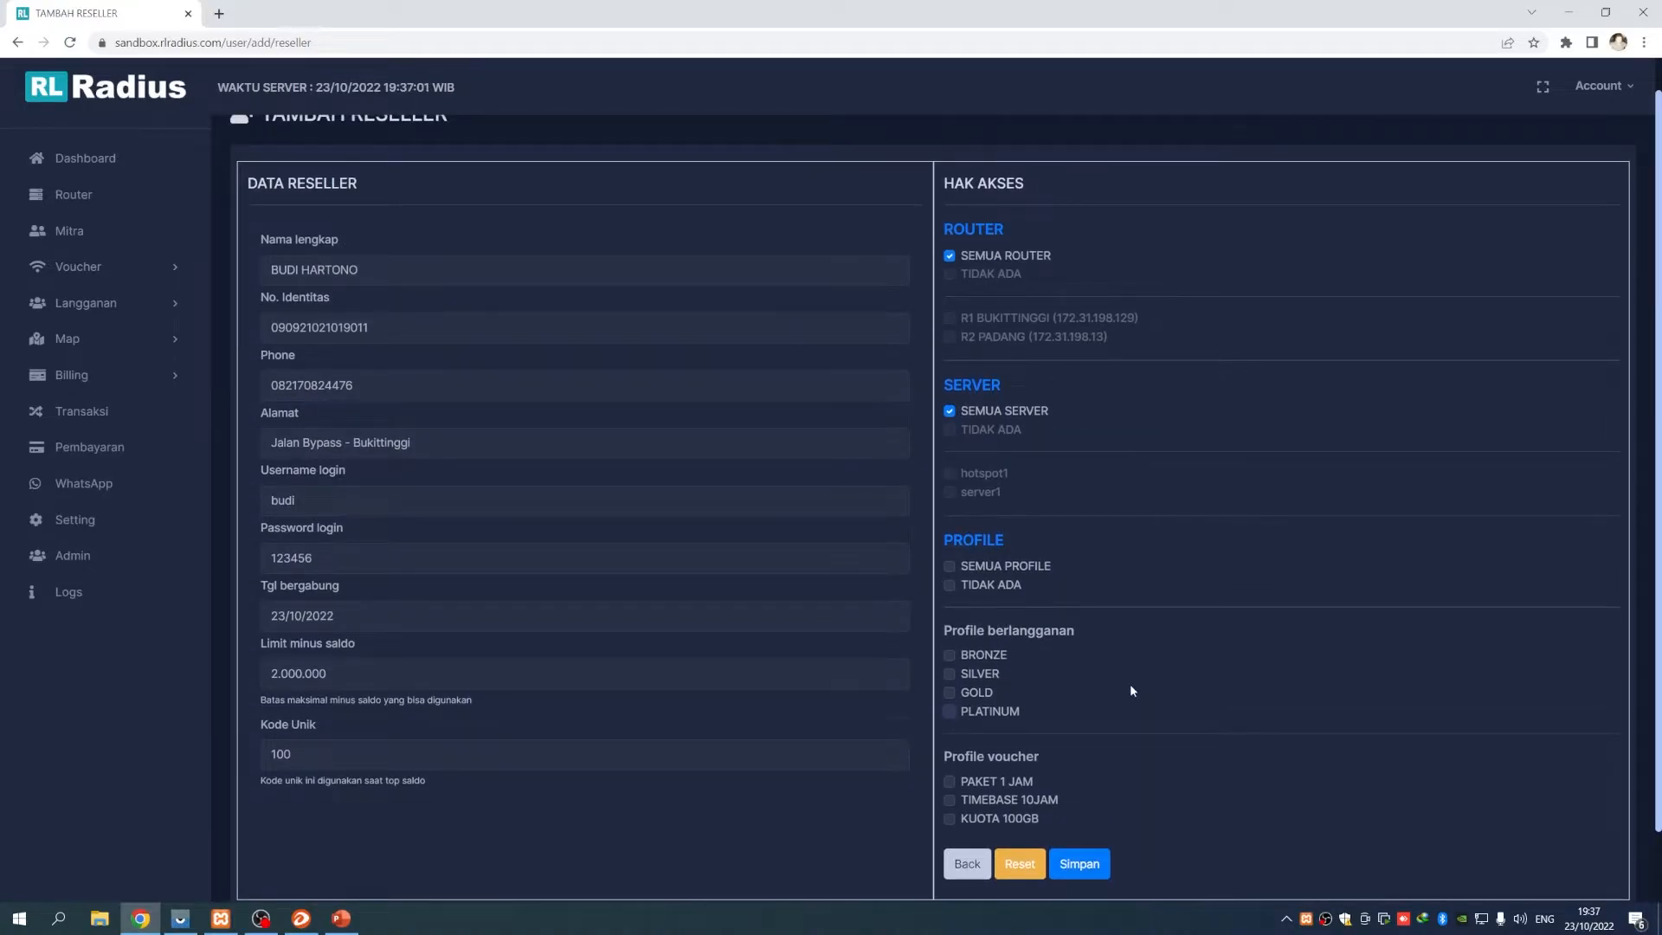
{"action": "scroll", "coordinate": [1130, 683], "scroll_direction": "down", "scroll_amount": 1}
{"action": "scroll", "coordinate": [1133, 691], "scroll_direction": "up", "scroll_amount": 1}
{"action": "scroll", "coordinate": [1123, 695], "scroll_direction": "down", "scroll_amount": 1}
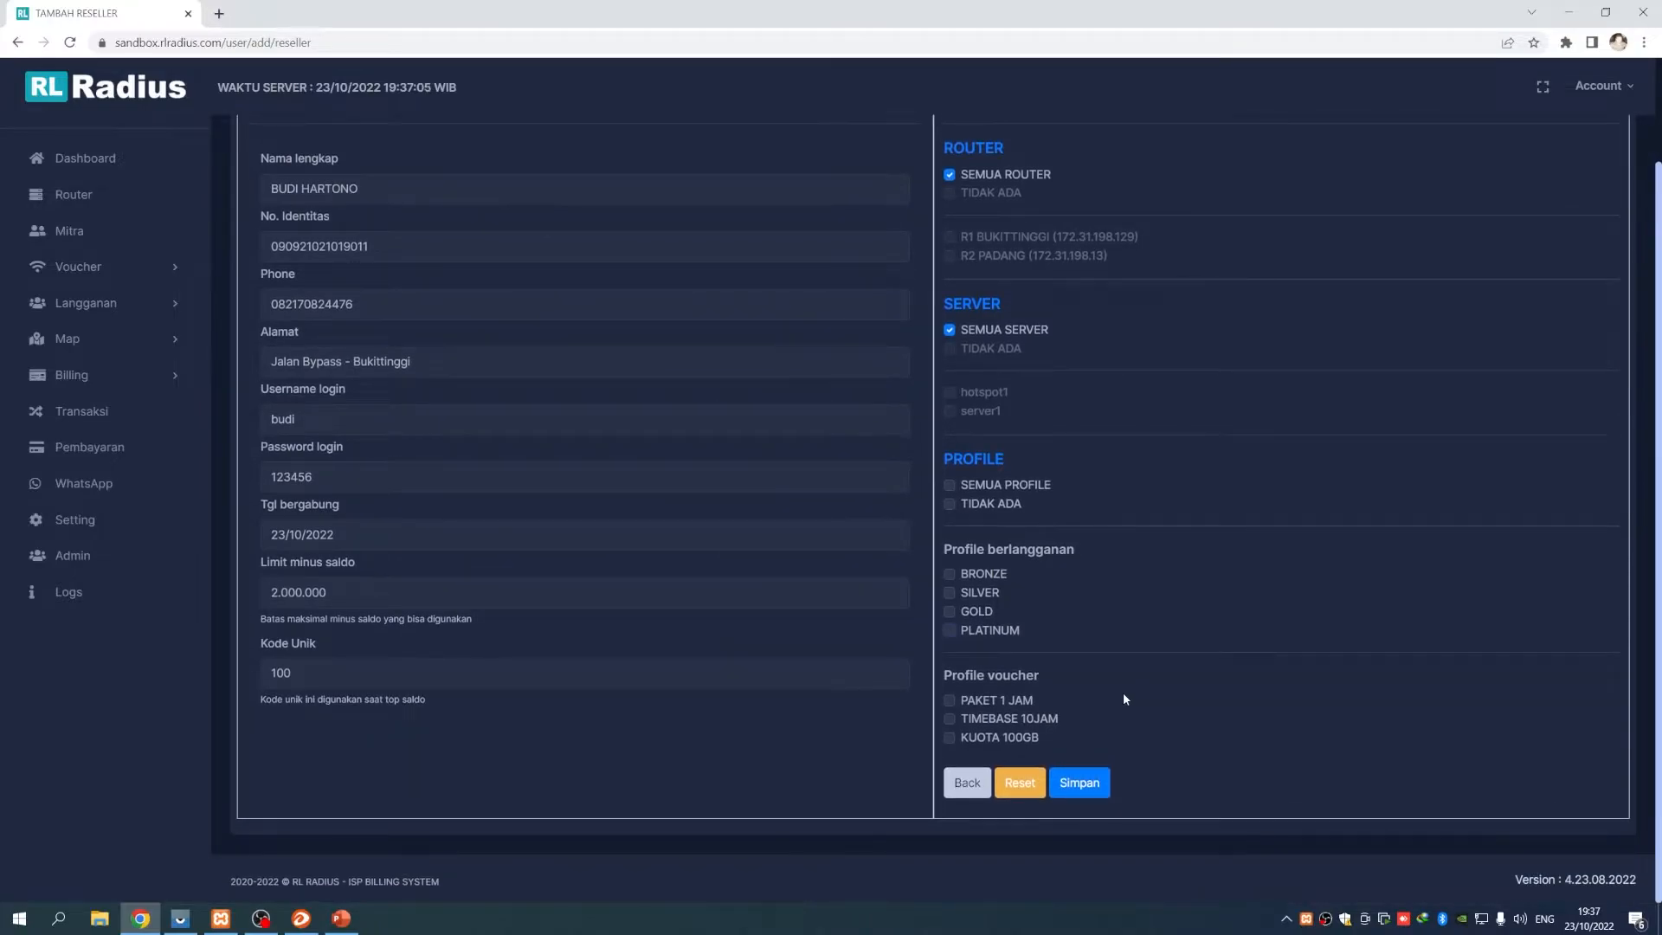
{"action": "scroll", "coordinate": [1124, 692], "scroll_direction": "up", "scroll_amount": 1}
{"action": "scroll", "coordinate": [1123, 693], "scroll_direction": "down", "scroll_amount": 1}
Tick SEMUA PROFILE, save the new reseller, and open the Account dropdown
{"action": "left_click", "coordinate": [949, 484]}
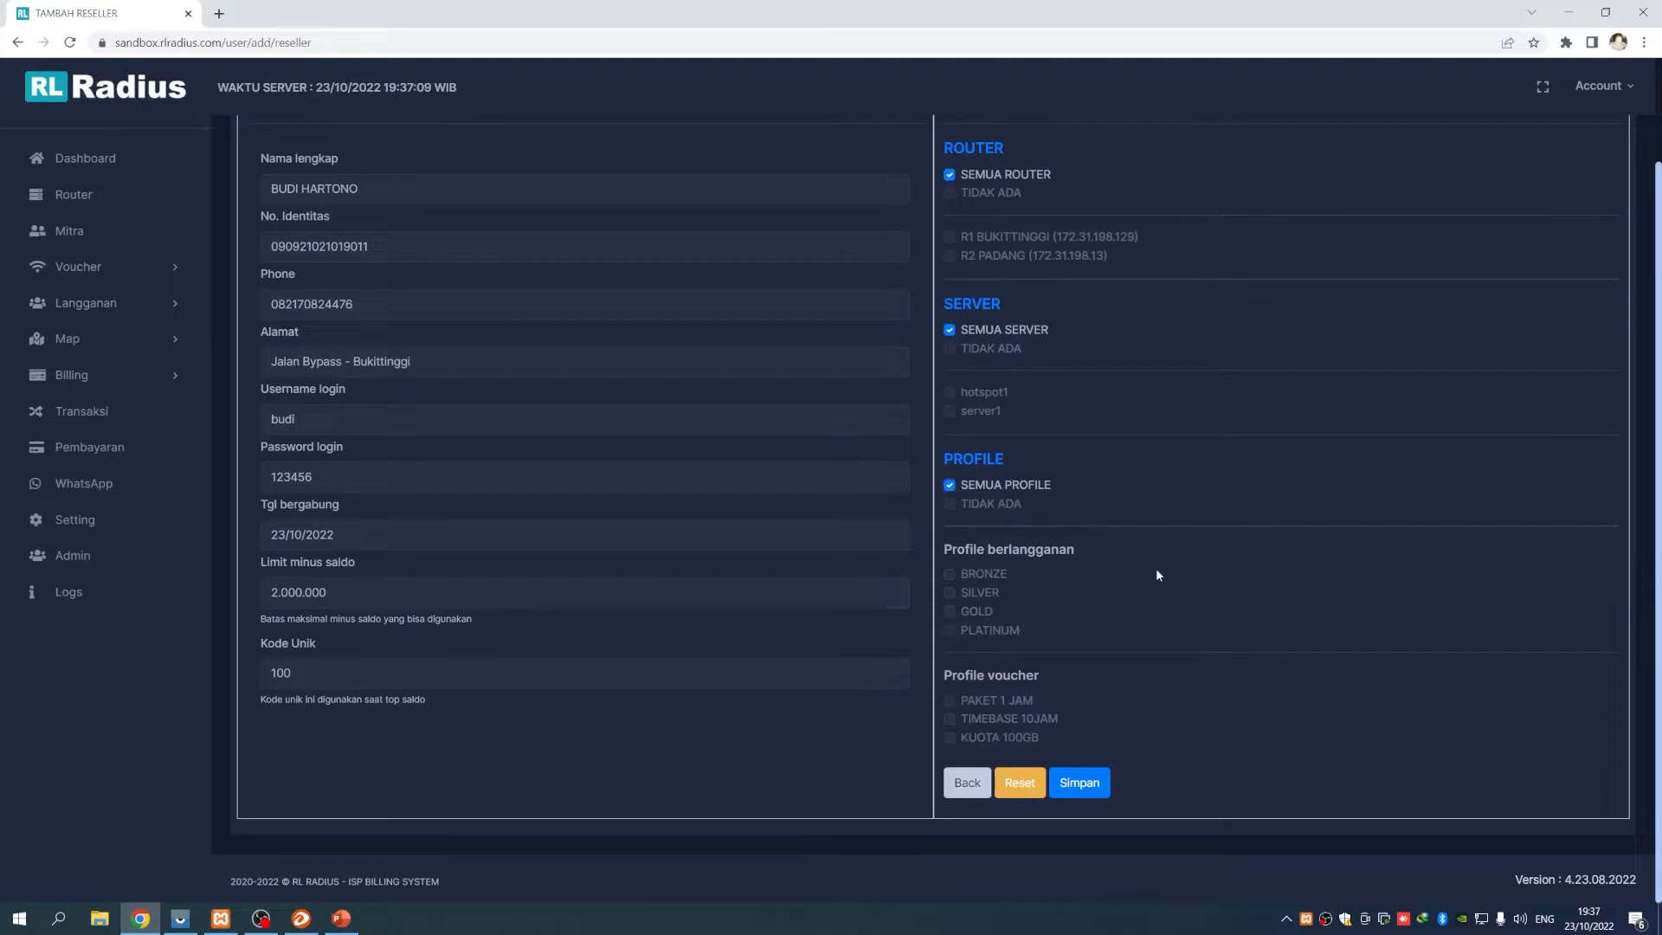
{"action": "scroll", "coordinate": [1179, 709], "scroll_direction": "up", "scroll_amount": 2}
{"action": "scroll", "coordinate": [1179, 714], "scroll_direction": "down", "scroll_amount": 2}
{"action": "left_click", "coordinate": [1078, 783]}
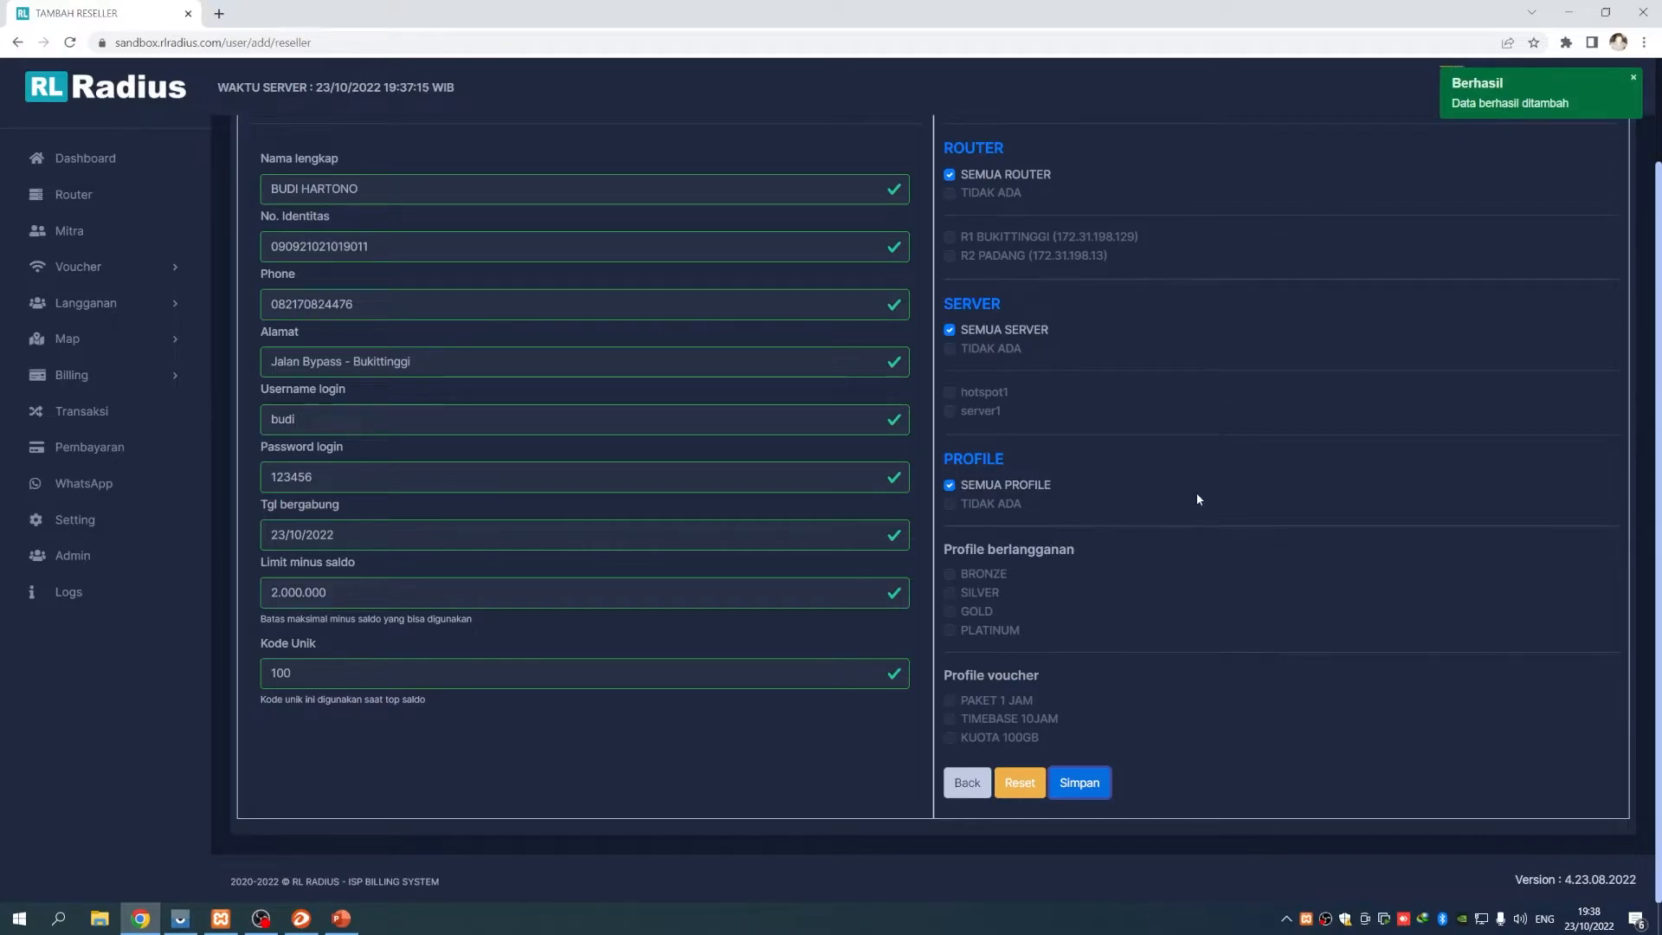
{"action": "scroll", "coordinate": [1228, 499], "scroll_direction": "up", "scroll_amount": 2}
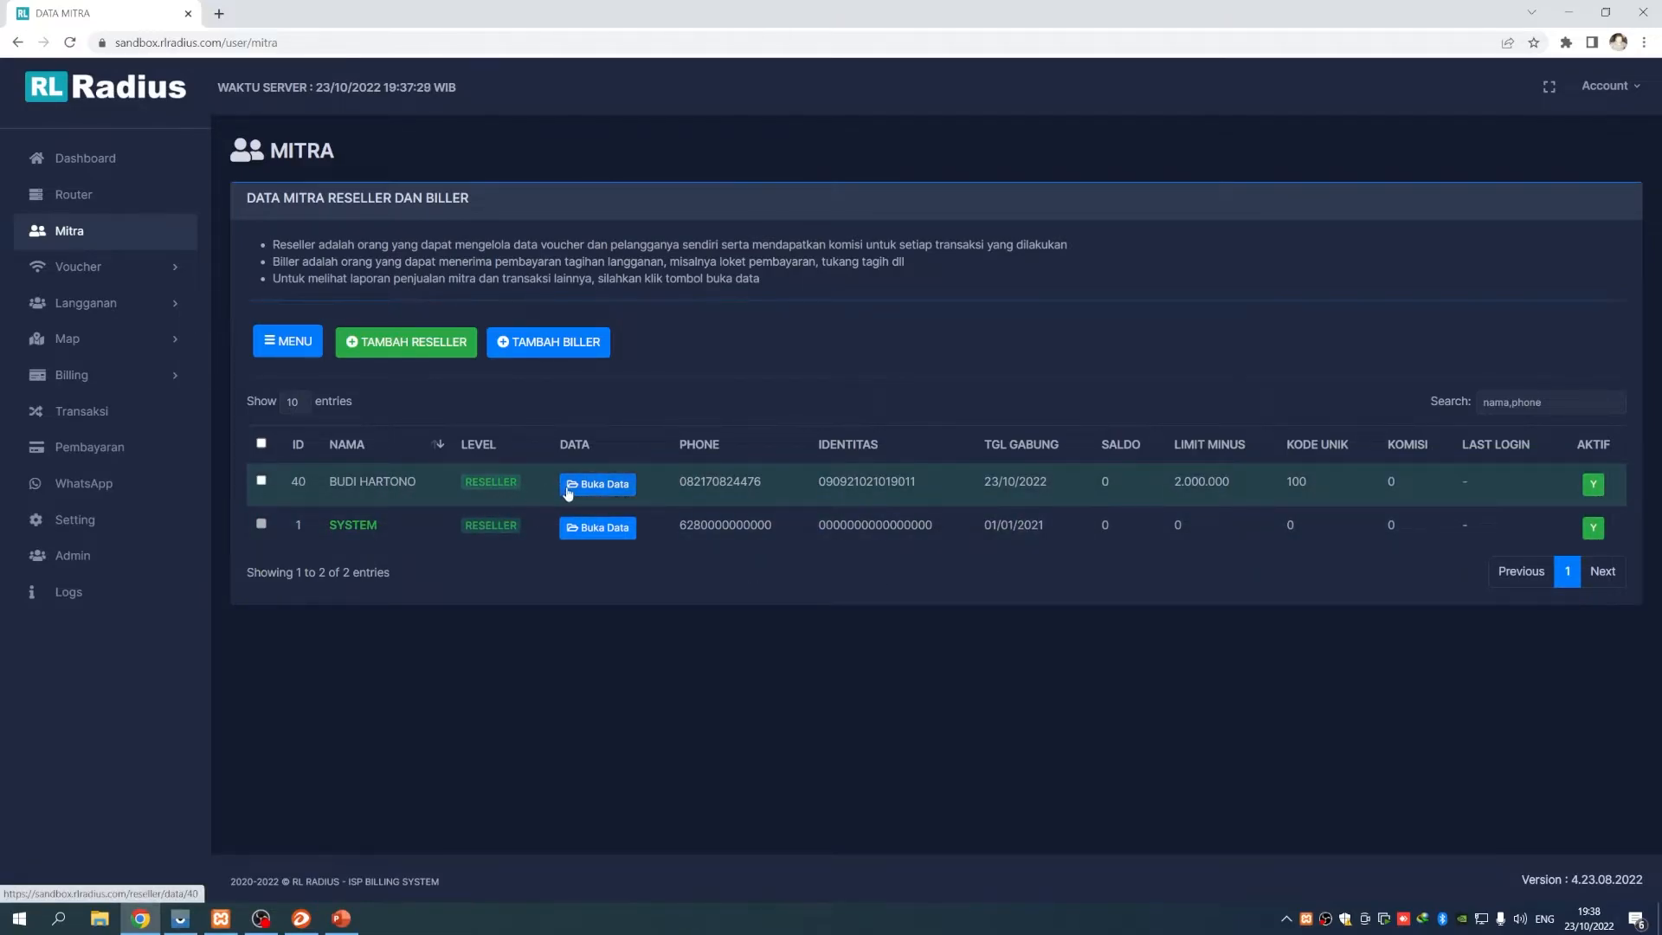
{"action": "left_click", "coordinate": [1606, 88]}
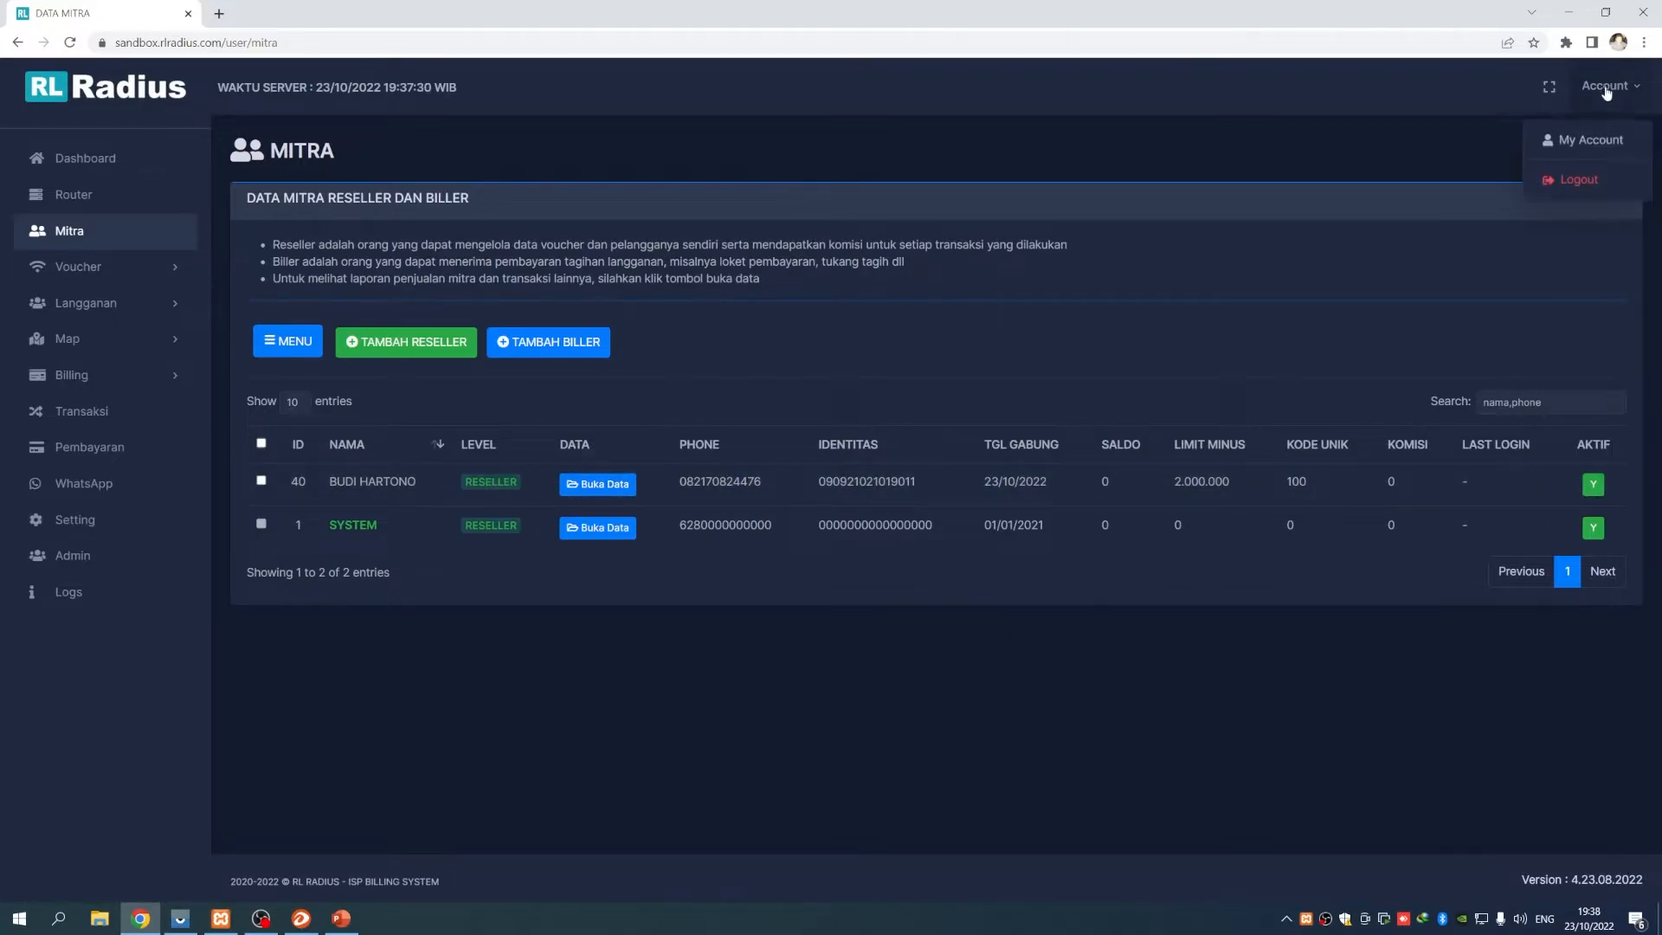
Log out of the administrator session to reach the login page
{"action": "left_click", "coordinate": [1576, 178]}
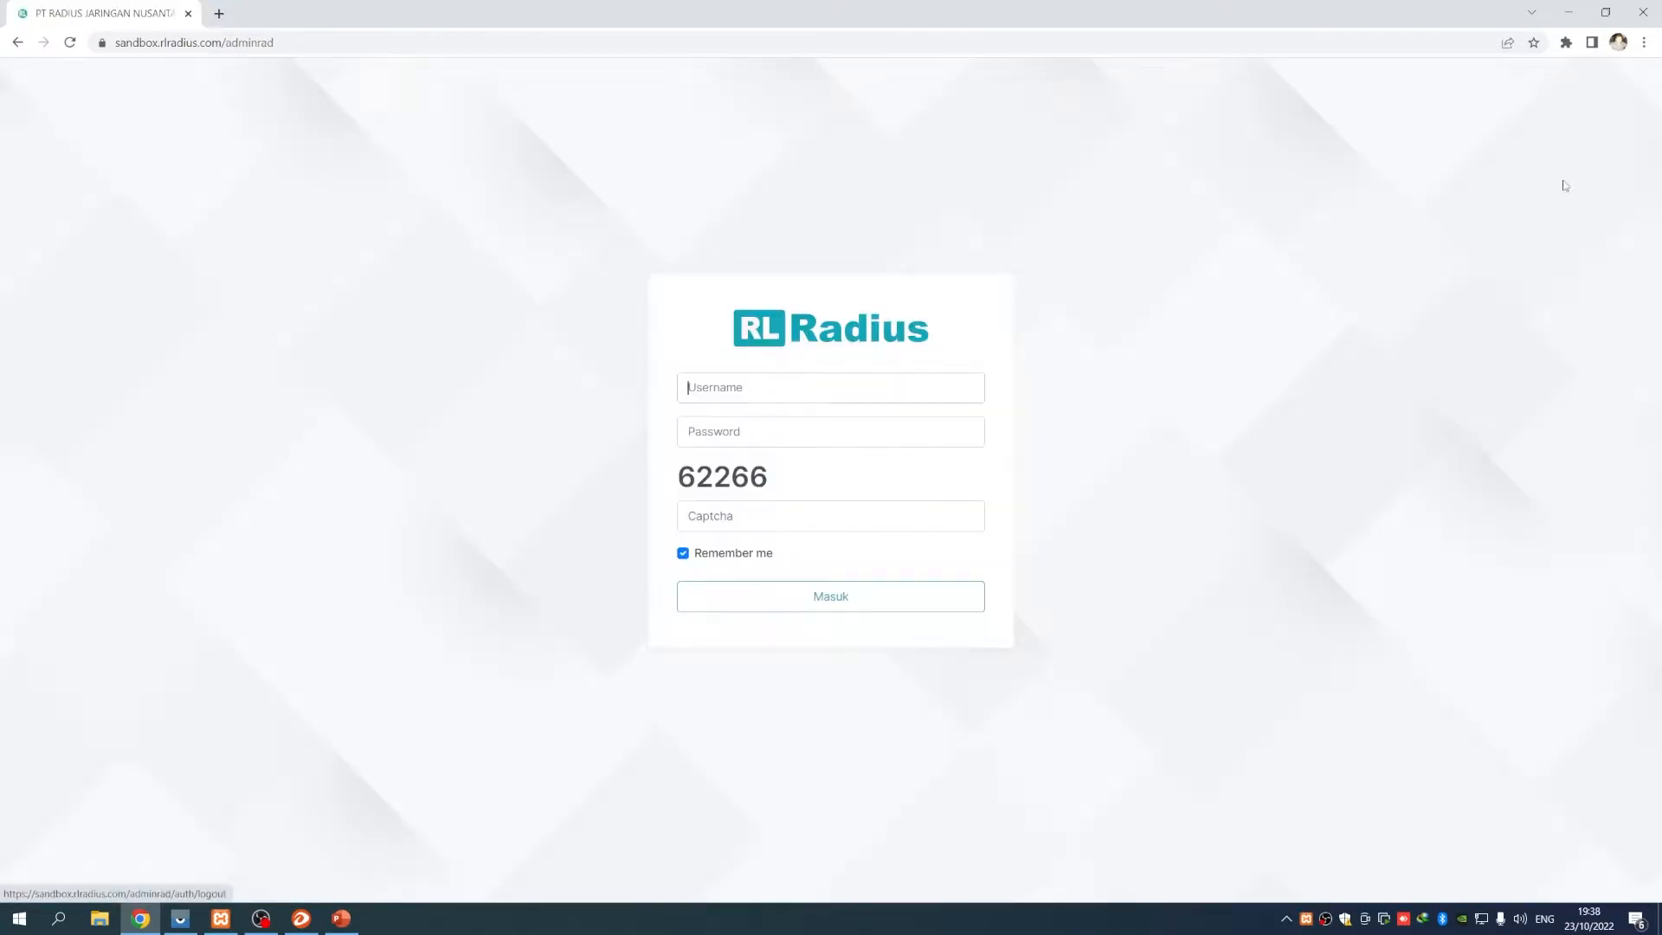
{"action": "left_click", "coordinate": [299, 46]}
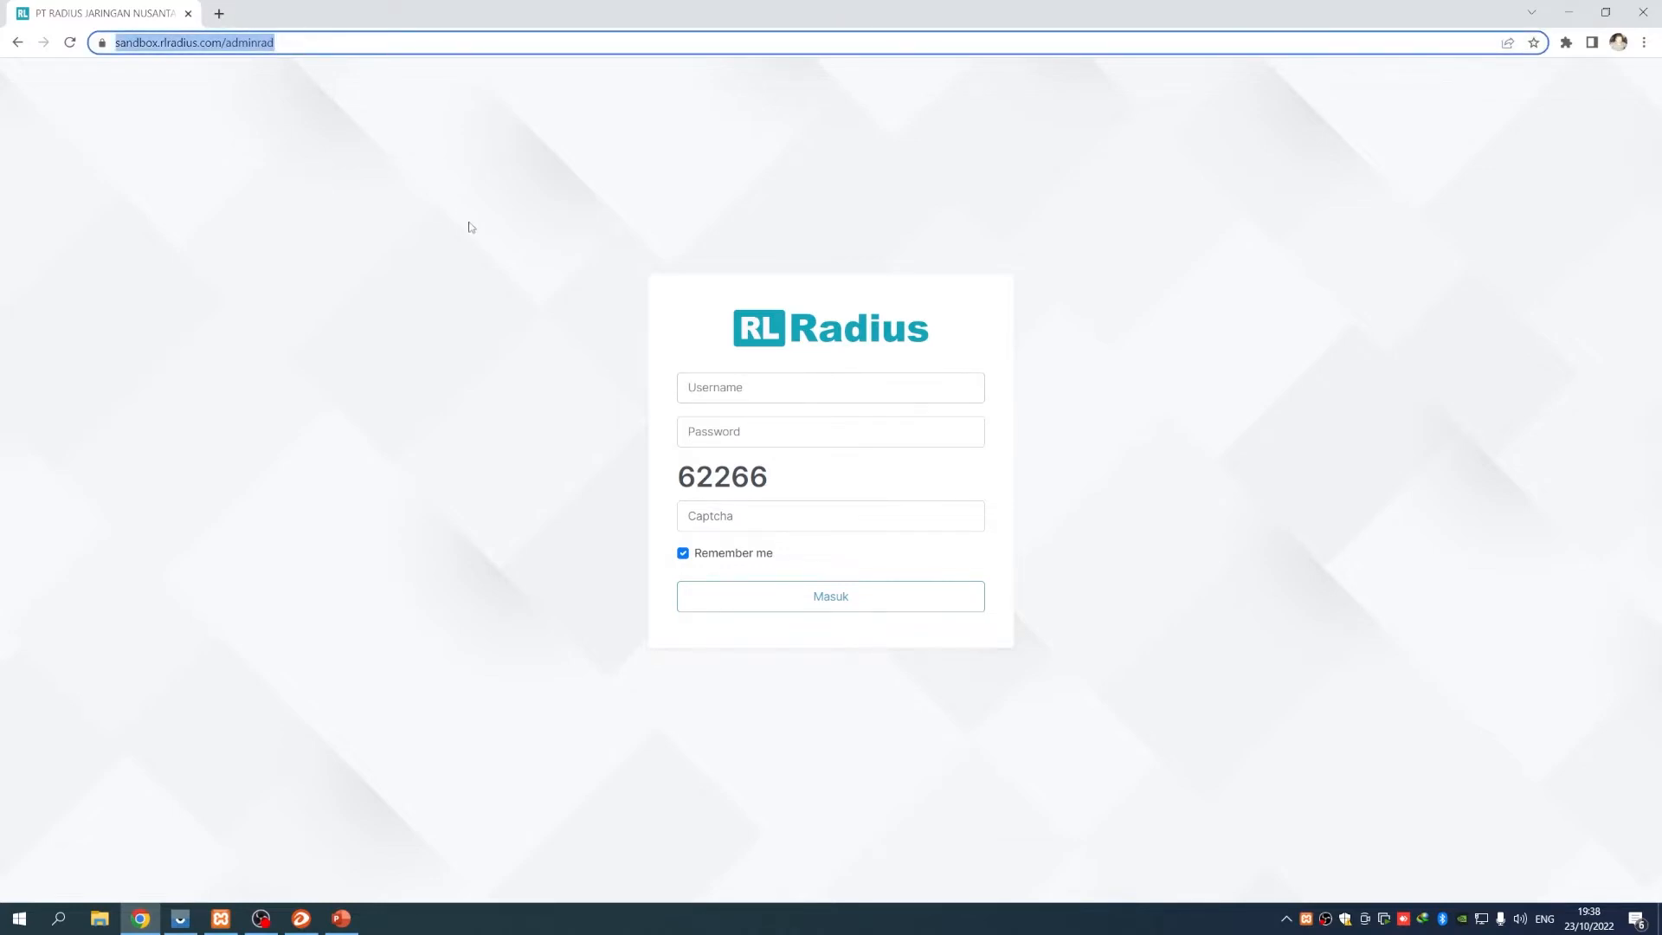
{"action": "left_click", "coordinate": [318, 45]}
{"action": "mouse_move", "coordinate": [318, 45]}
{"action": "left_mouse_down"}
{"action": "mouse_move", "coordinate": [277, 43]}
{"action": "mouse_move", "coordinate": [290, 47]}
{"action": "left_mouse_up"}
{"action": "left_click", "coordinate": [408, 194]}
{"action": "left_click", "coordinate": [447, 206]}
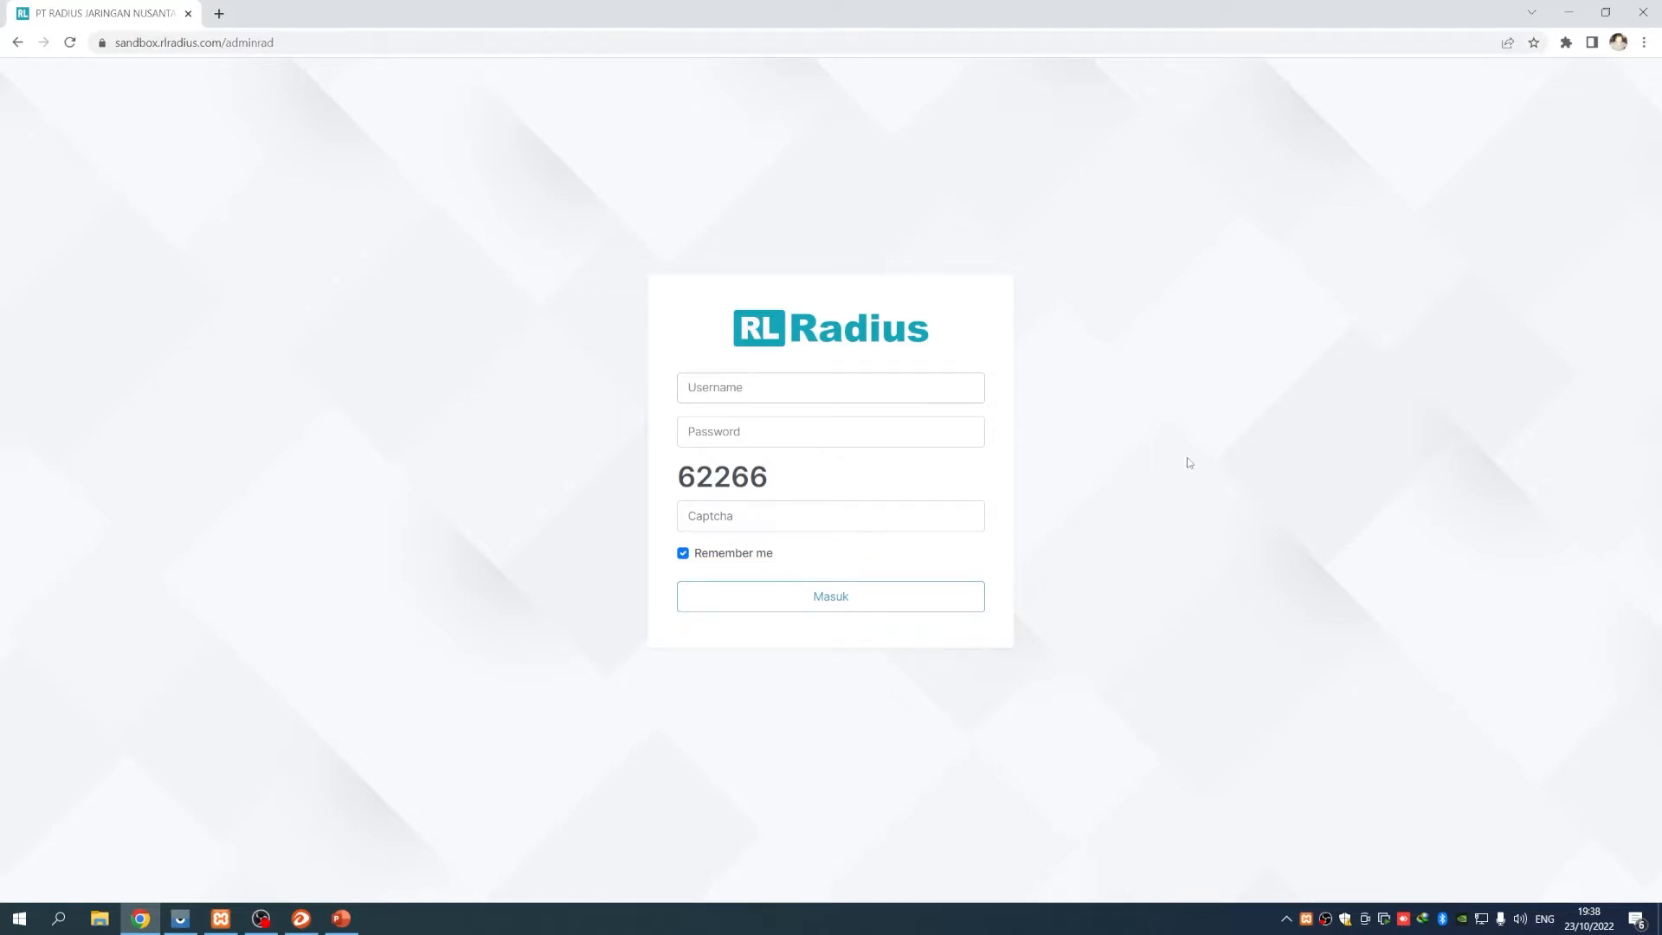
Sign in with the reseller's username, password and captcha, dismissing the password prompts
{"action": "type", "text": "budi"}
{"action": "key", "text": "Tab"}
{"action": "left_click", "coordinate": [797, 518]}
{"action": "type", "text": "62266"}
{"action": "left_click", "coordinate": [804, 601]}
{"action": "left_click", "coordinate": [970, 282]}
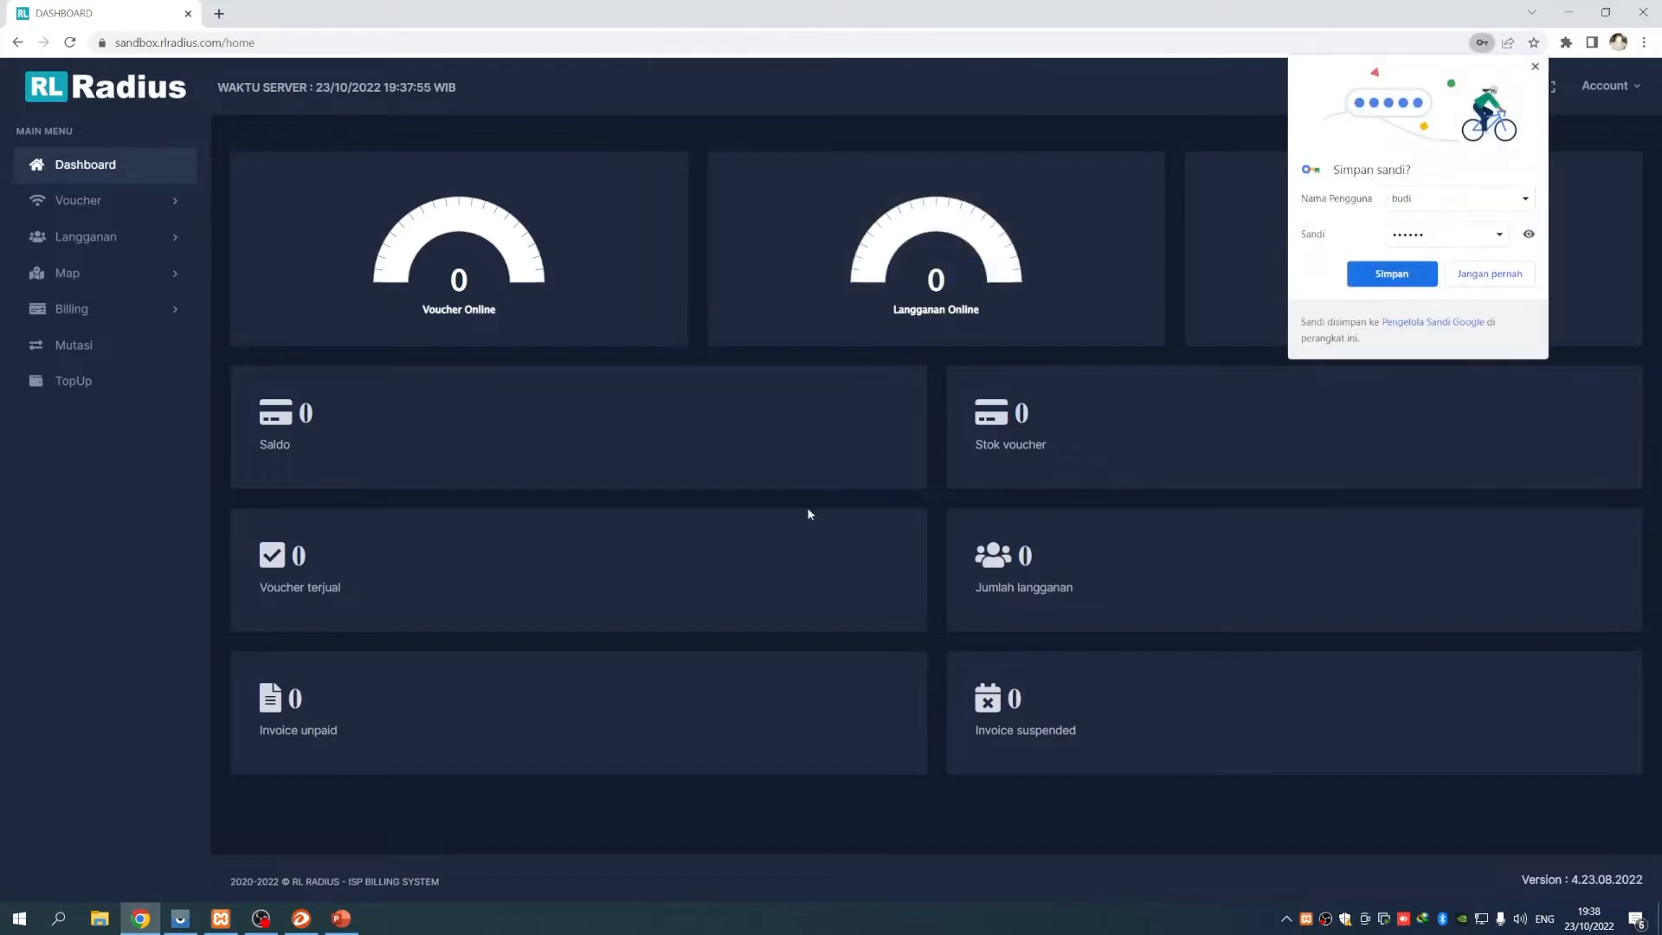
{"action": "left_click", "coordinate": [536, 538]}
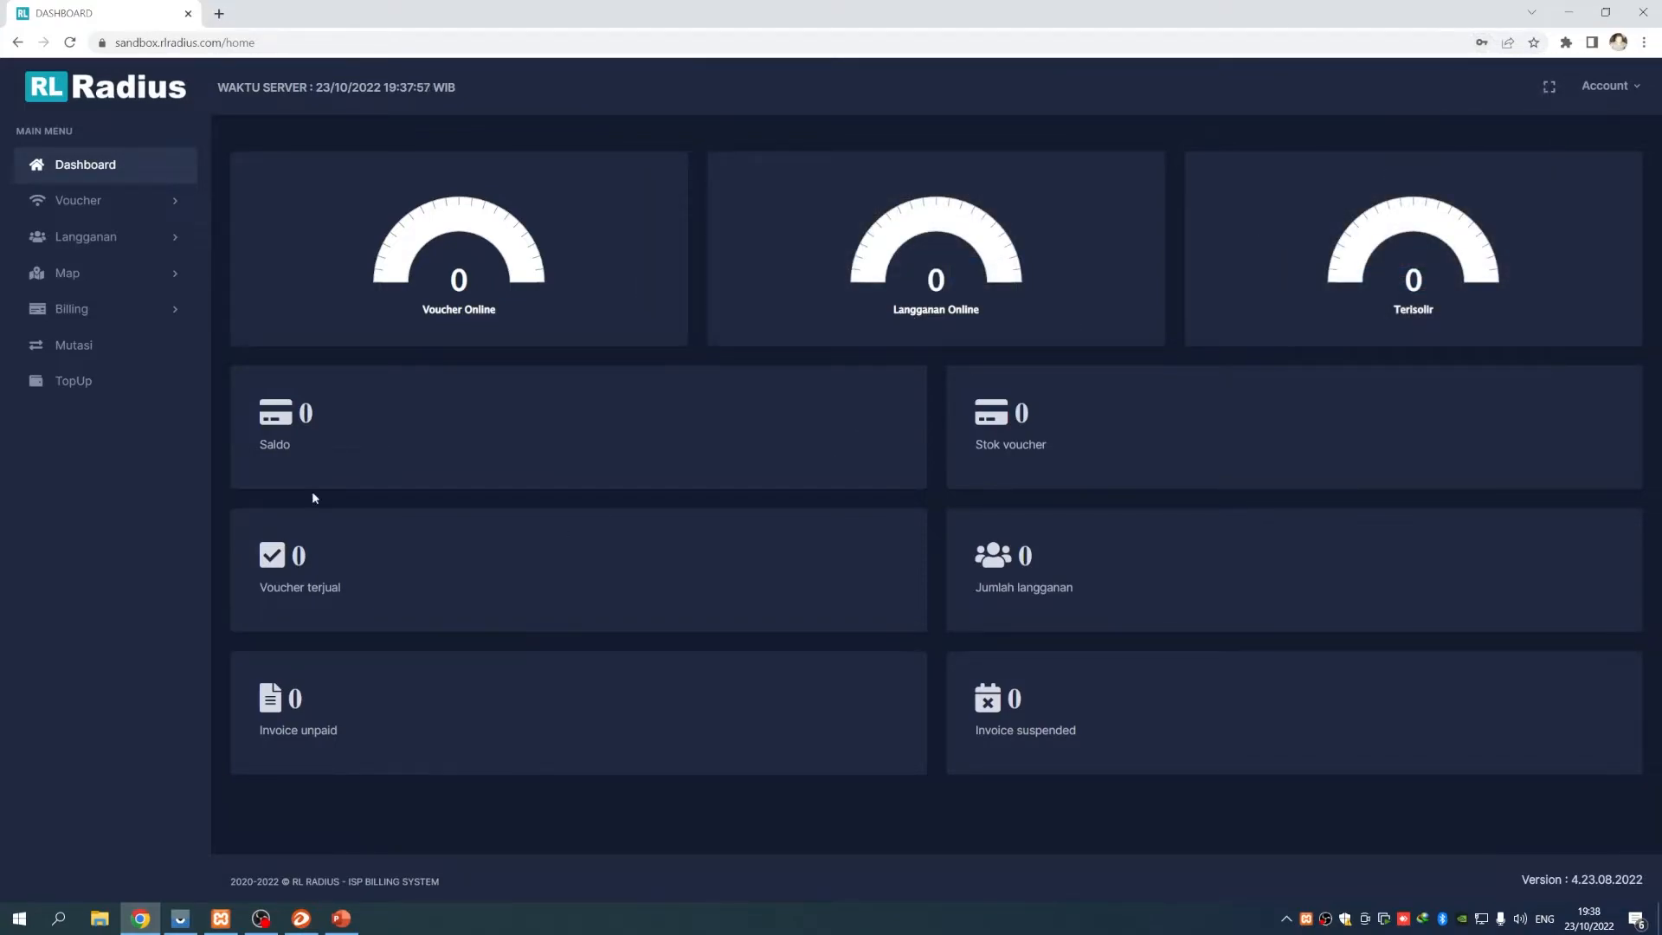
Visit the reseller's Mutasi page, then return to the Dashboard
{"action": "left_click", "coordinate": [110, 166]}
{"action": "left_click", "coordinate": [87, 355]}
{"action": "left_click", "coordinate": [106, 173]}
Log the reseller out and sign back in with the administrator credentials
{"action": "left_click", "coordinate": [1627, 86]}
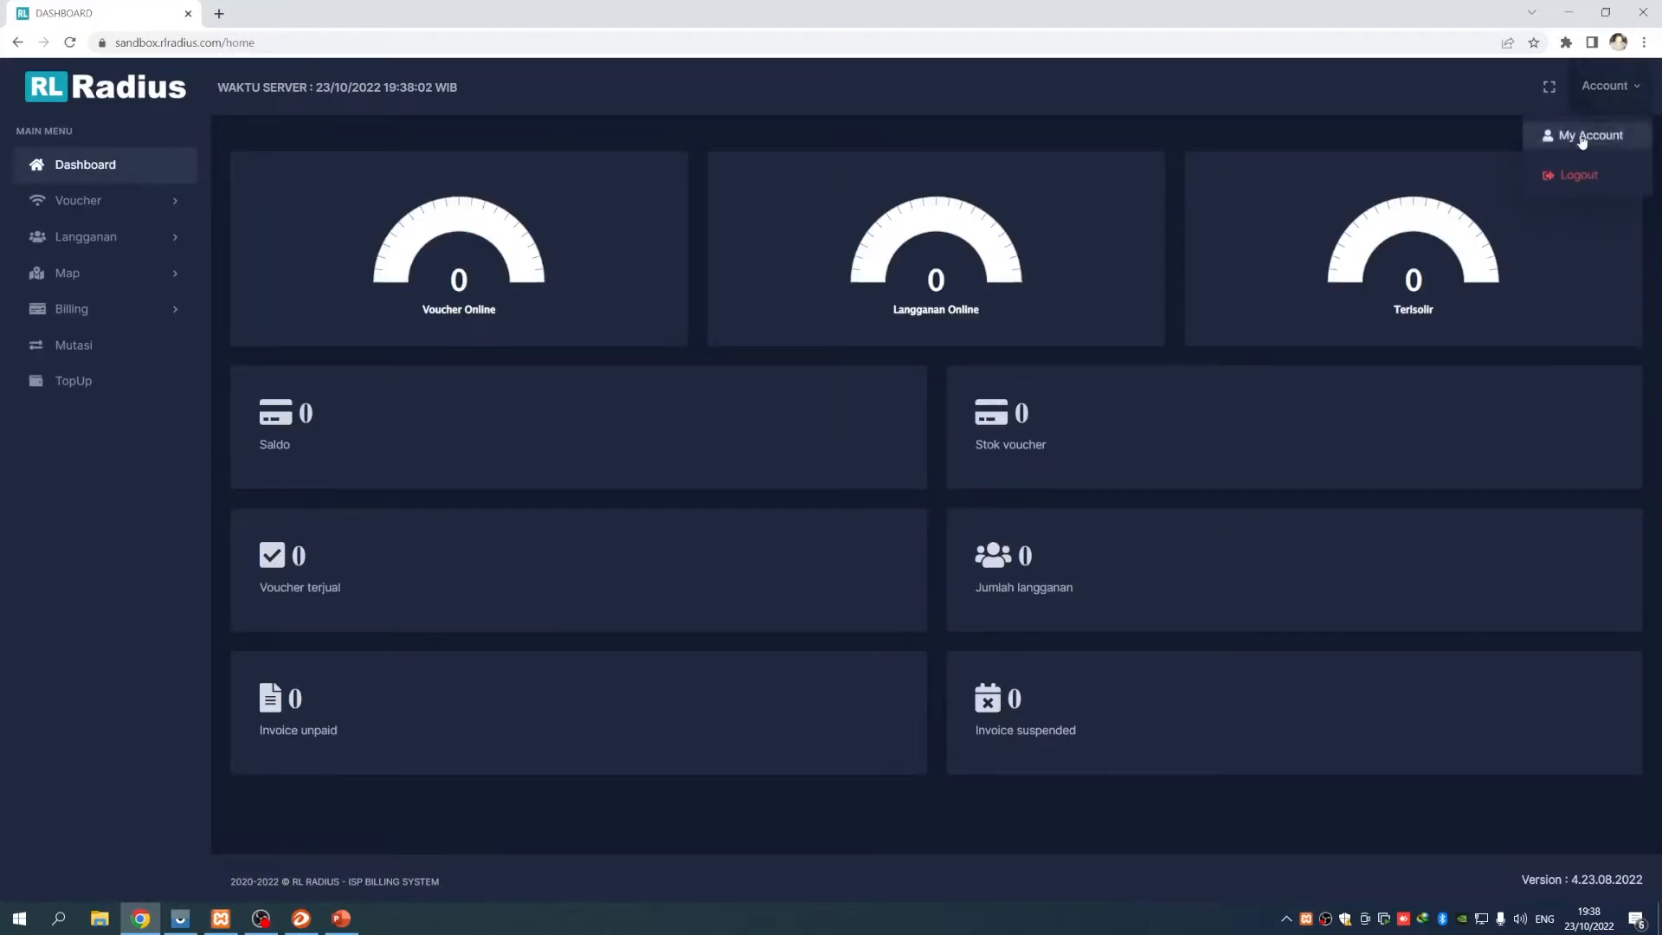
{"action": "left_click", "coordinate": [1554, 172]}
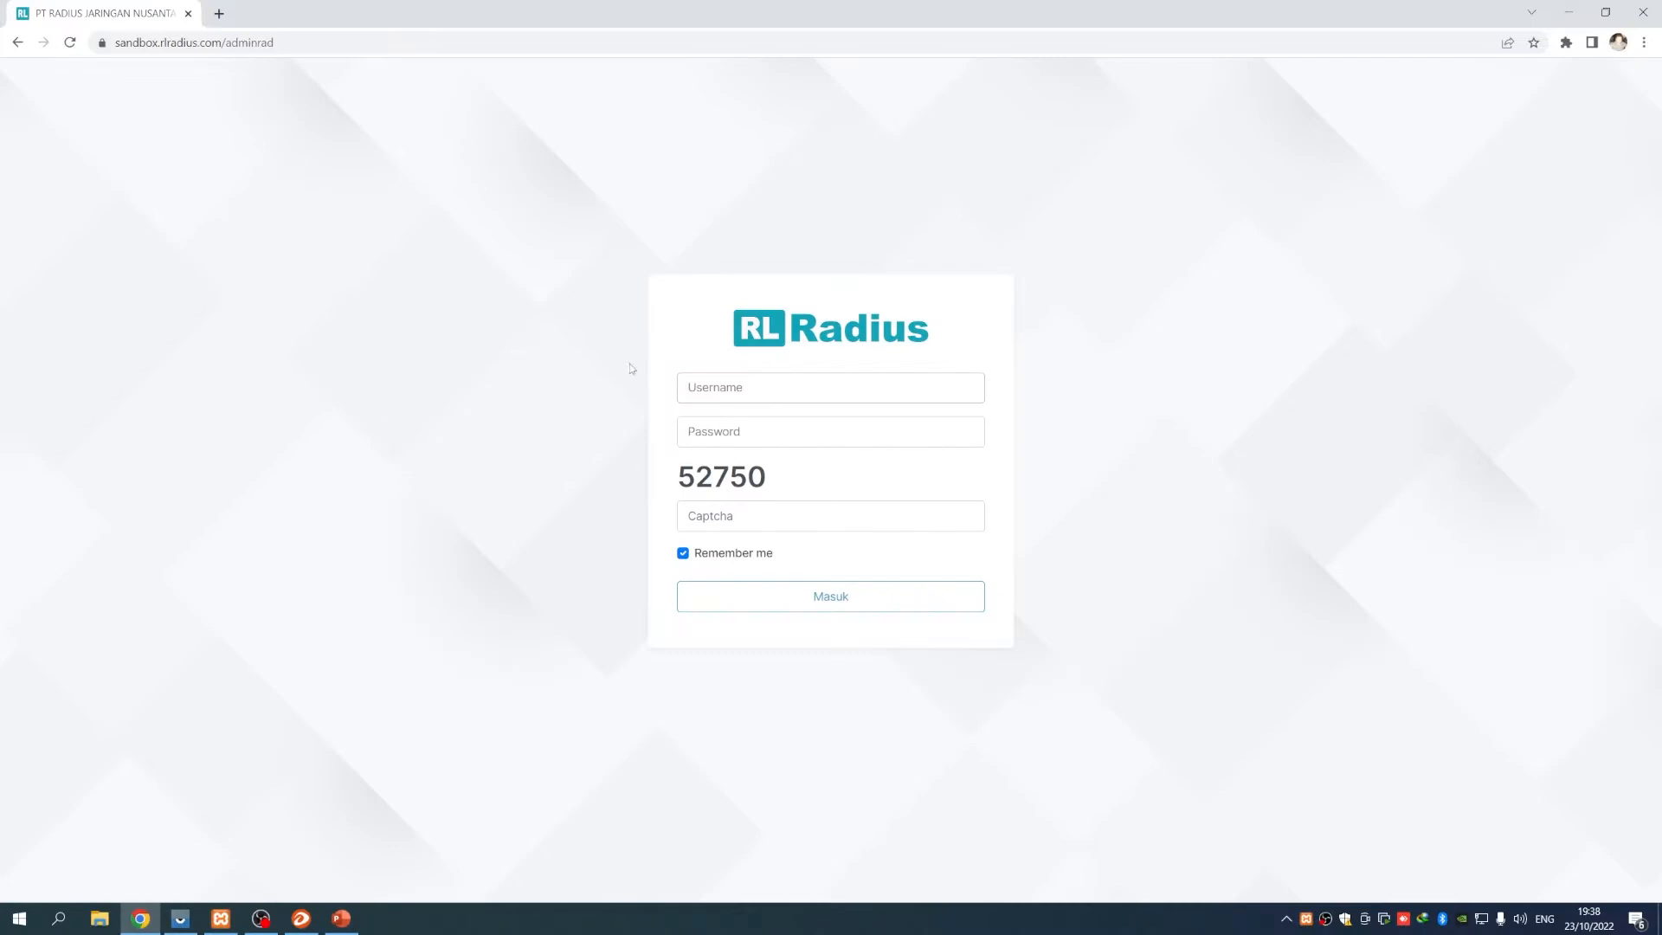
{"action": "left_click", "coordinate": [735, 391]}
{"action": "type", "text": "adminra"}
{"action": "type", "text": "**********"}
{"action": "type", "text": "52750"}
{"action": "left_click", "coordinate": [690, 596]}
Check the PowerPoint slide's topics, highlighting UBAH, then return to RL Radius
{"action": "mouse_move", "coordinate": [222, 916]}
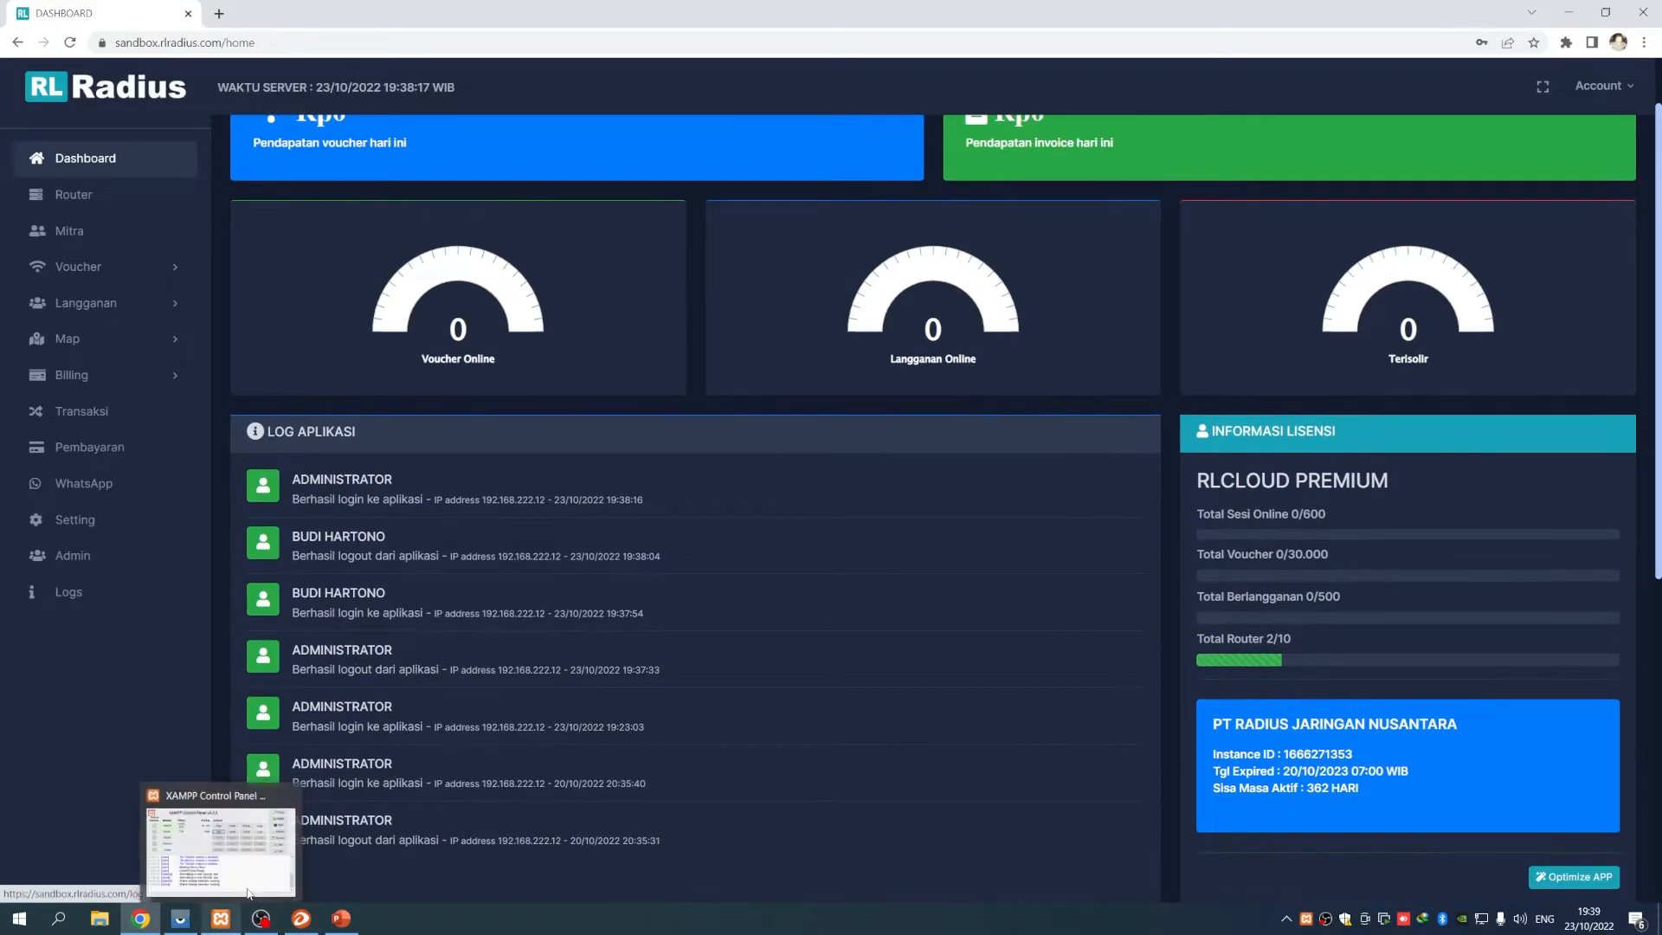
{"action": "left_click", "coordinate": [341, 918]}
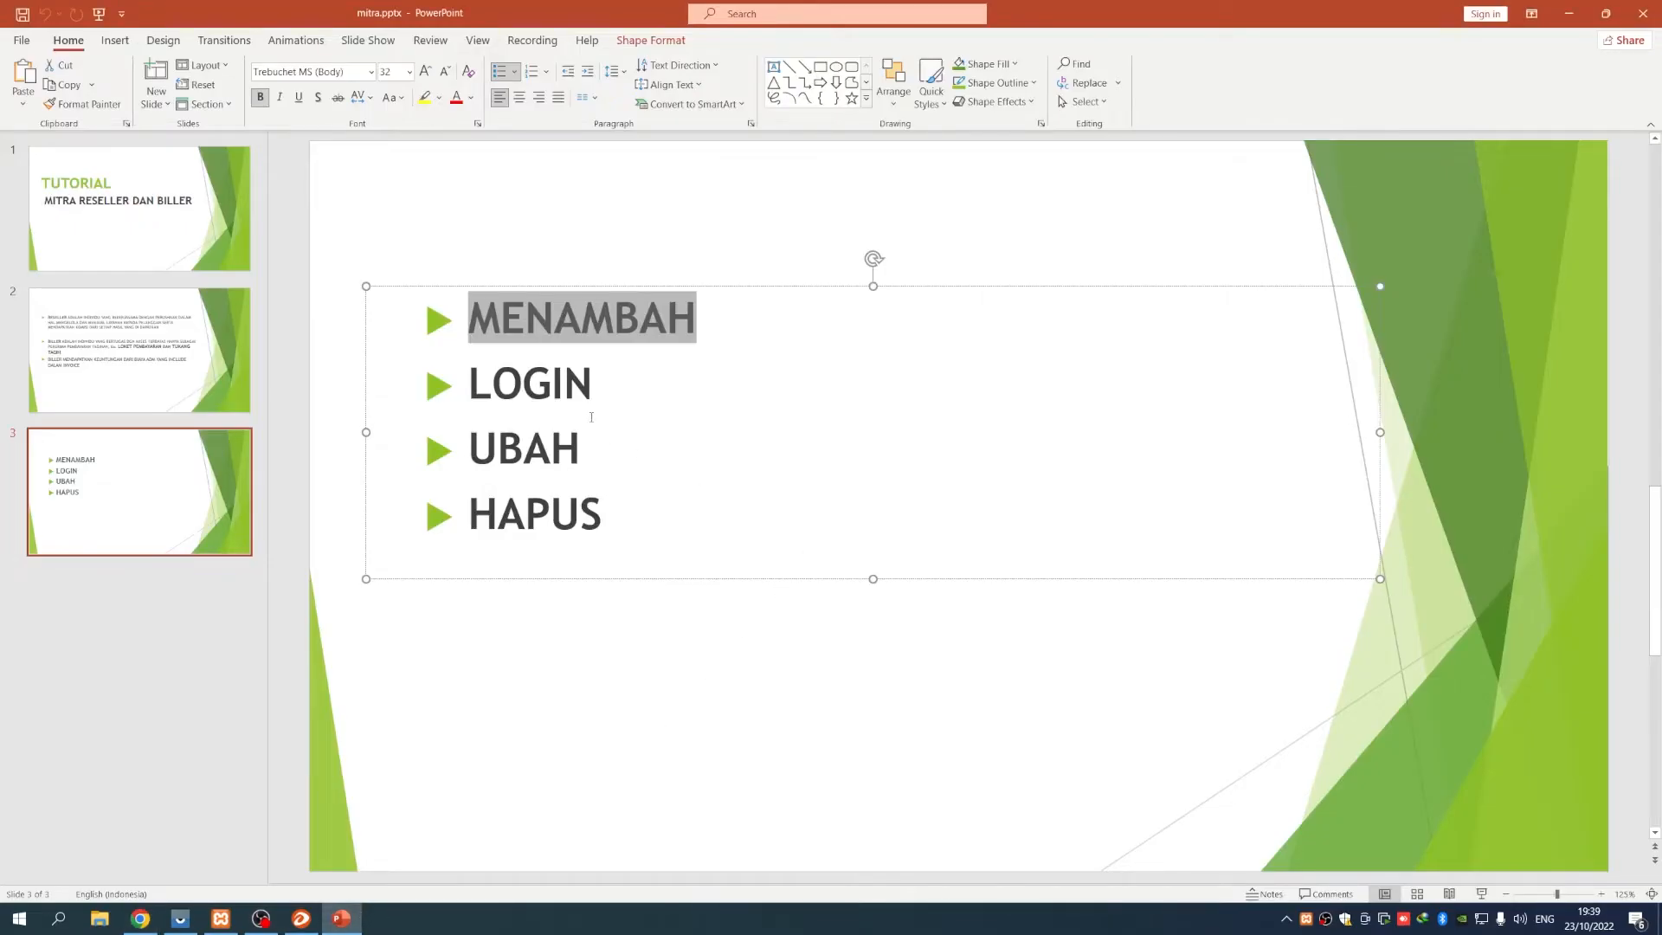
{"action": "left_click_drag", "start_coordinate": [470, 387], "coordinate": [593, 388]}
{"action": "left_click", "coordinate": [497, 450]}
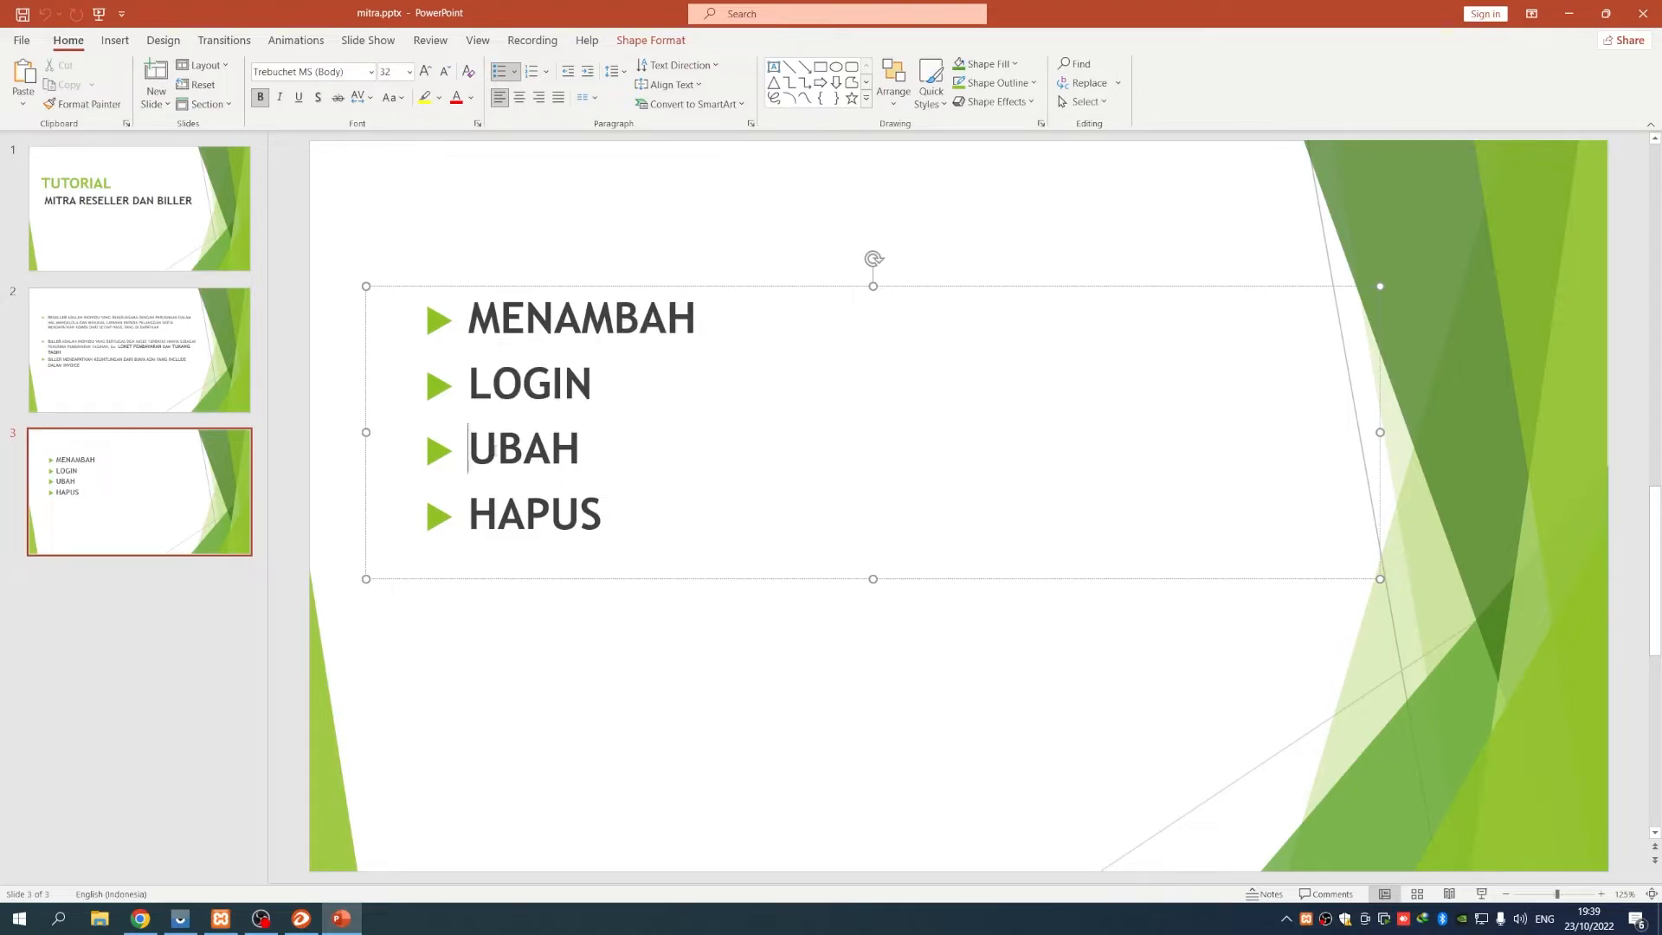
{"action": "left_click_drag", "start_coordinate": [470, 450], "coordinate": [552, 452]}
{"action": "left_click", "coordinate": [140, 918]}
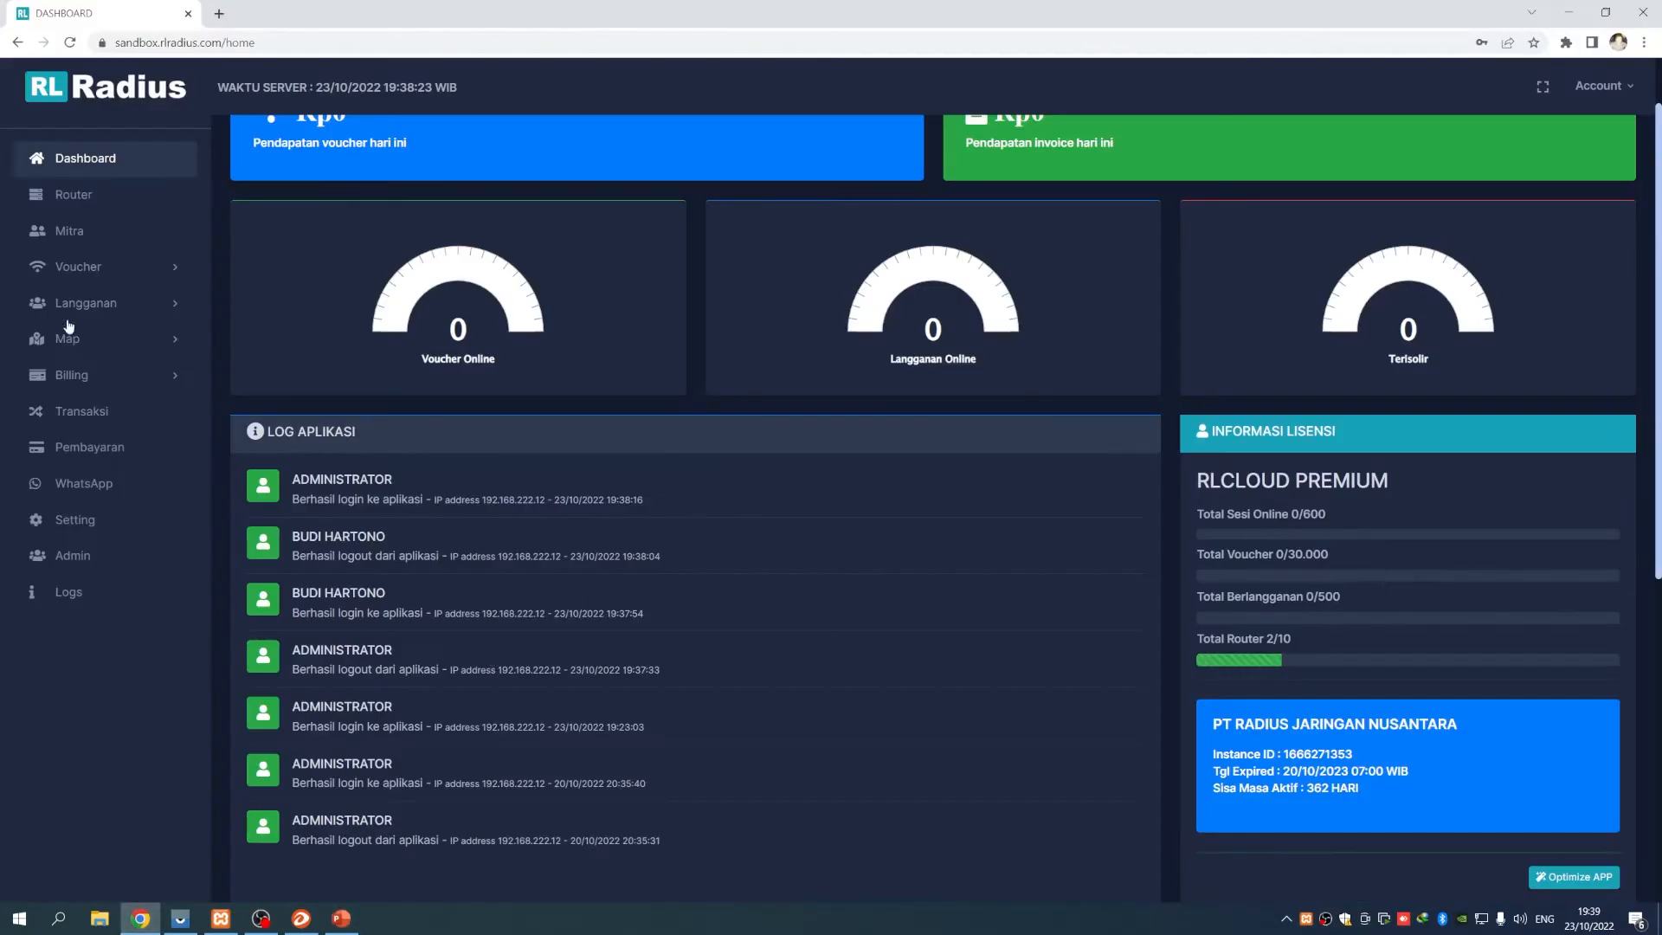
Open the existing reseller's record from the Mitra list
{"action": "left_click", "coordinate": [100, 238]}
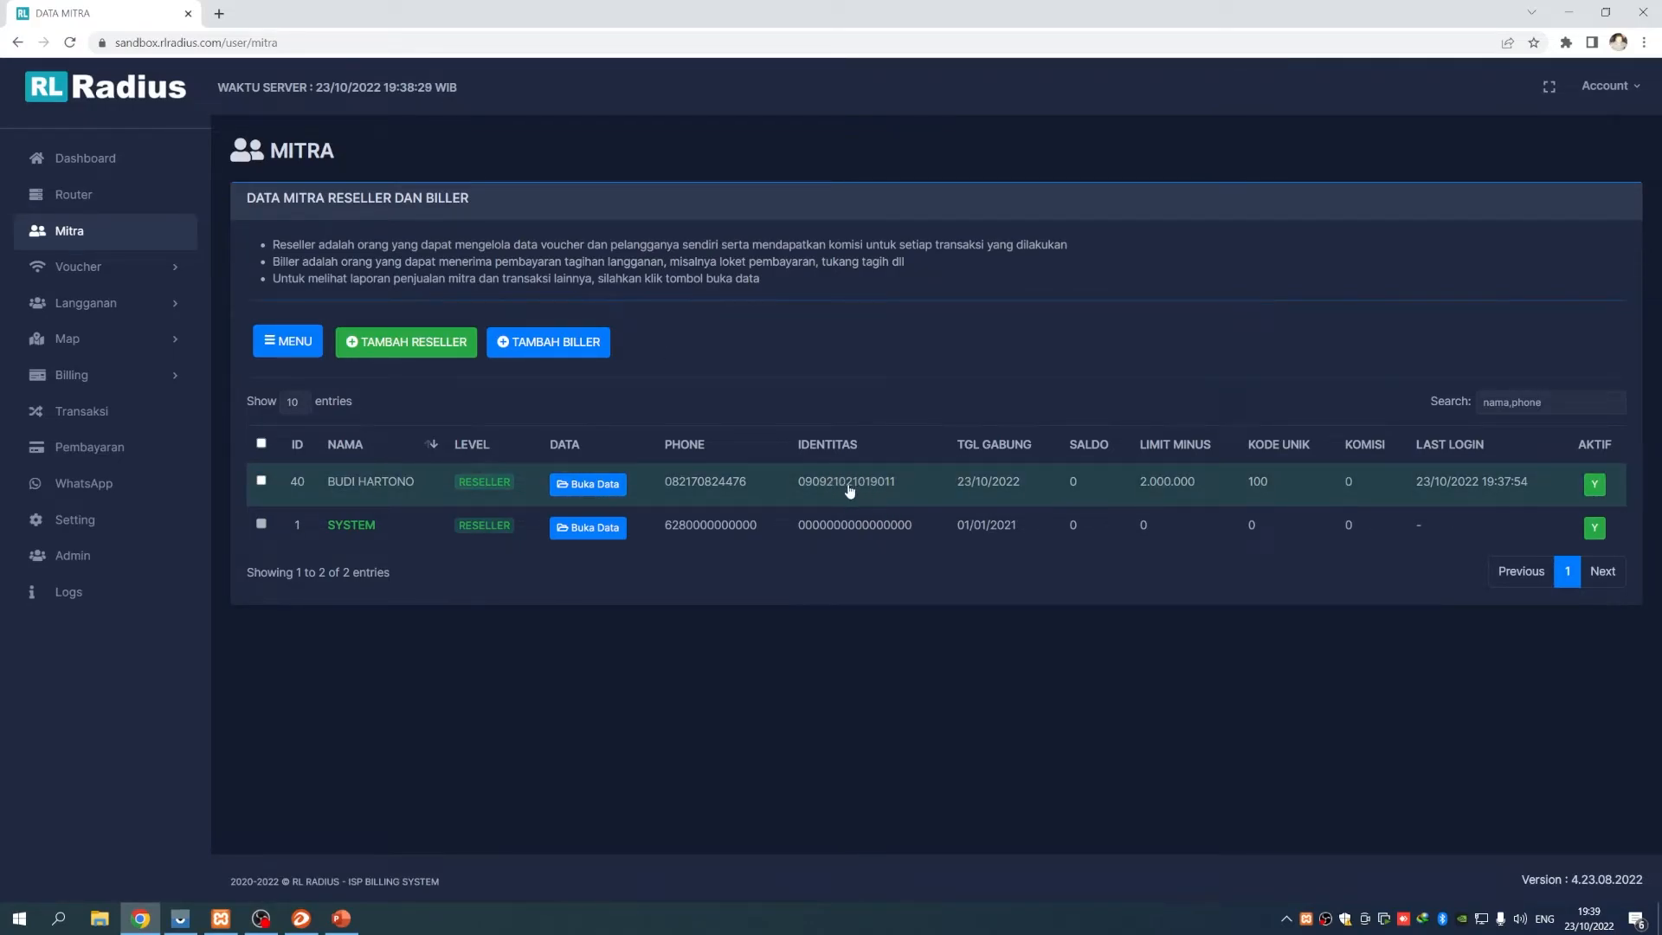
{"action": "left_click", "coordinate": [820, 487]}
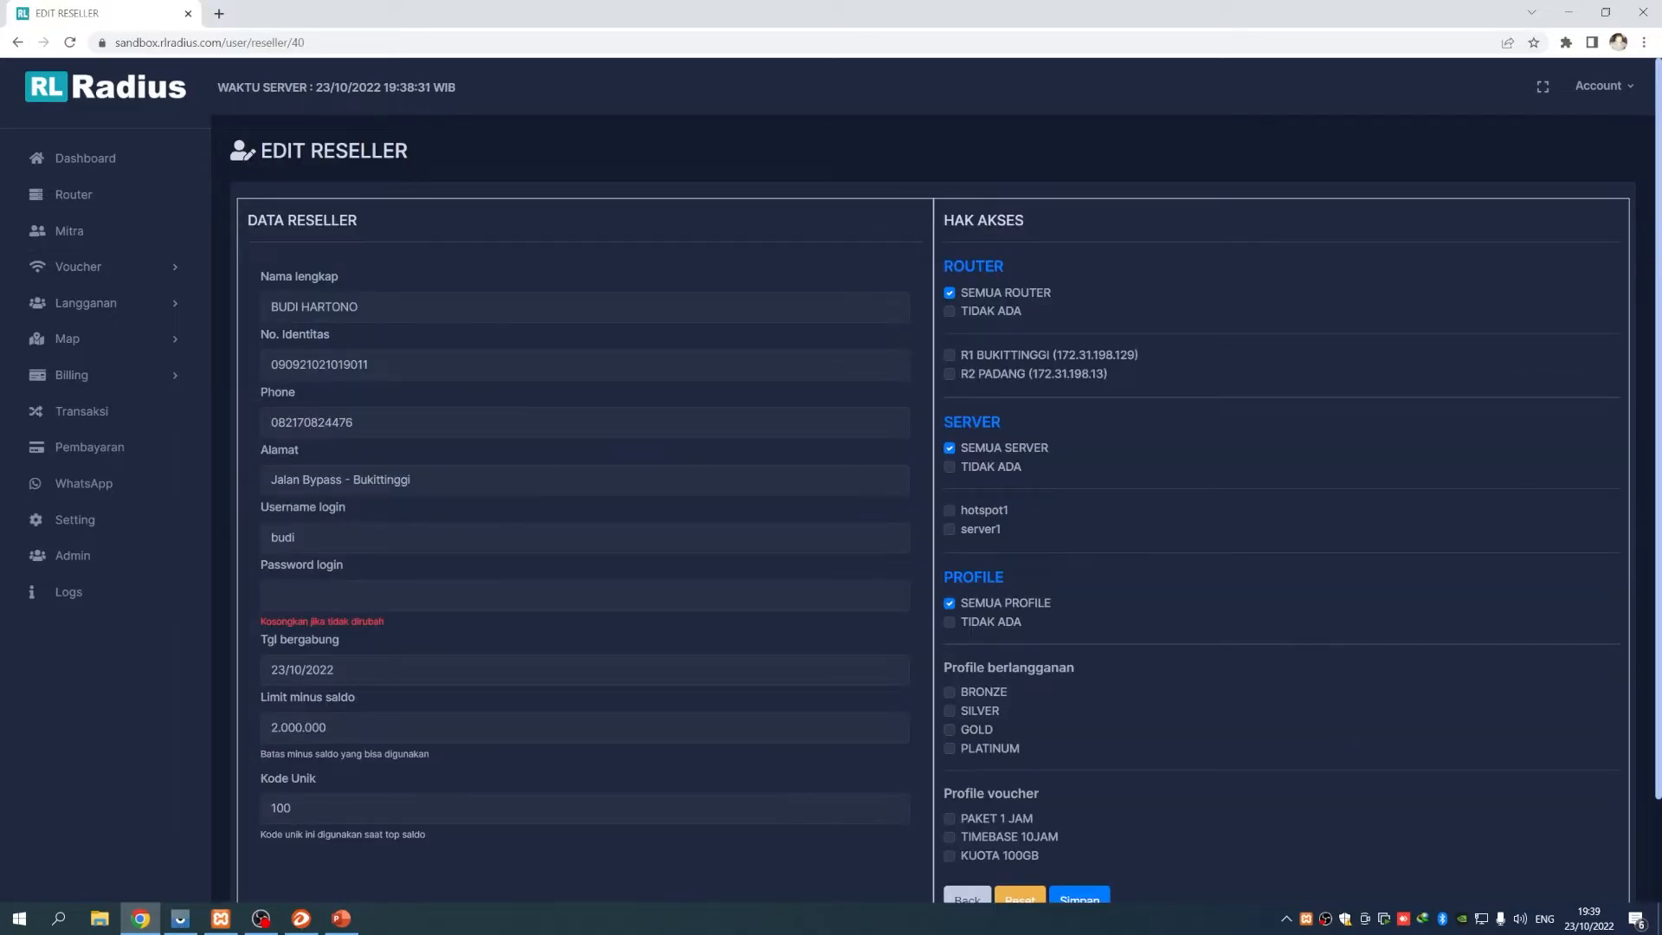
{"action": "scroll", "coordinate": [790, 649], "scroll_direction": "down", "scroll_amount": 2}
{"action": "scroll", "coordinate": [792, 656], "scroll_direction": "up", "scroll_amount": 1}
{"action": "scroll", "coordinate": [793, 651], "scroll_direction": "down", "scroll_amount": 1}
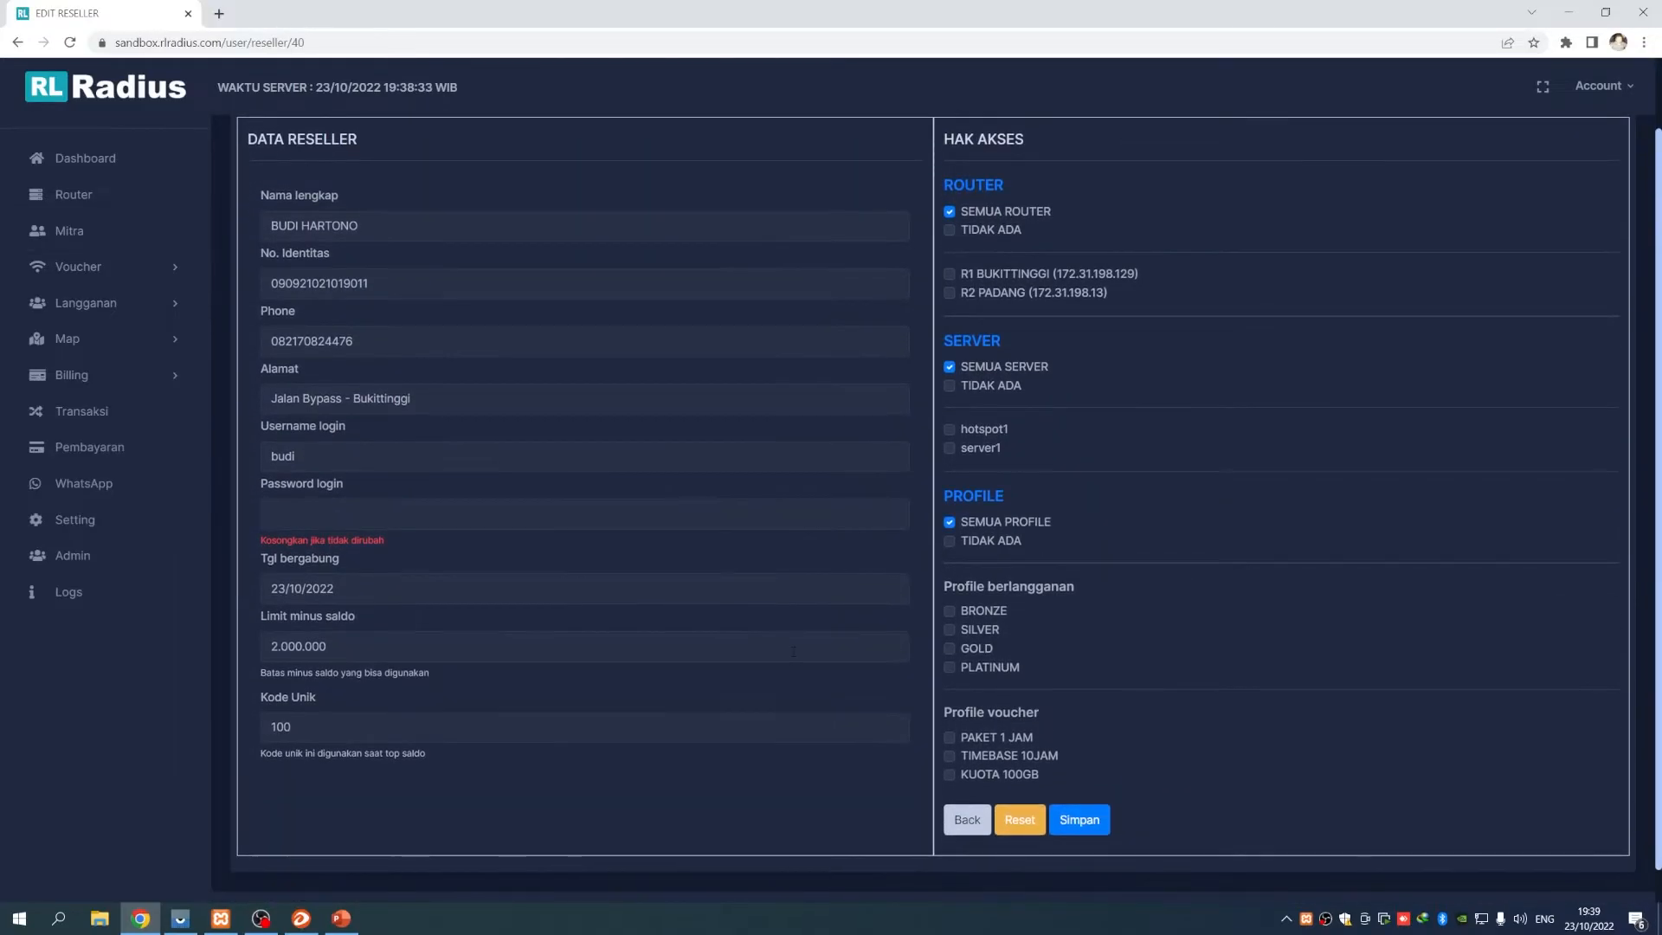
{"action": "scroll", "coordinate": [793, 651], "scroll_direction": "up", "scroll_amount": 1}
{"action": "scroll", "coordinate": [792, 651], "scroll_direction": "down", "scroll_amount": 1}
Change Limit minus saldo to 5.000.000, save, and go back to Mitra
{"action": "left_click_drag", "start_coordinate": [278, 647], "coordinate": [267, 647]}
{"action": "type", "text": "5"}
{"action": "left_click_drag", "start_coordinate": [338, 647], "coordinate": [254, 665]}
{"action": "left_click", "coordinate": [381, 652]}
{"action": "left_click", "coordinate": [1079, 823]}
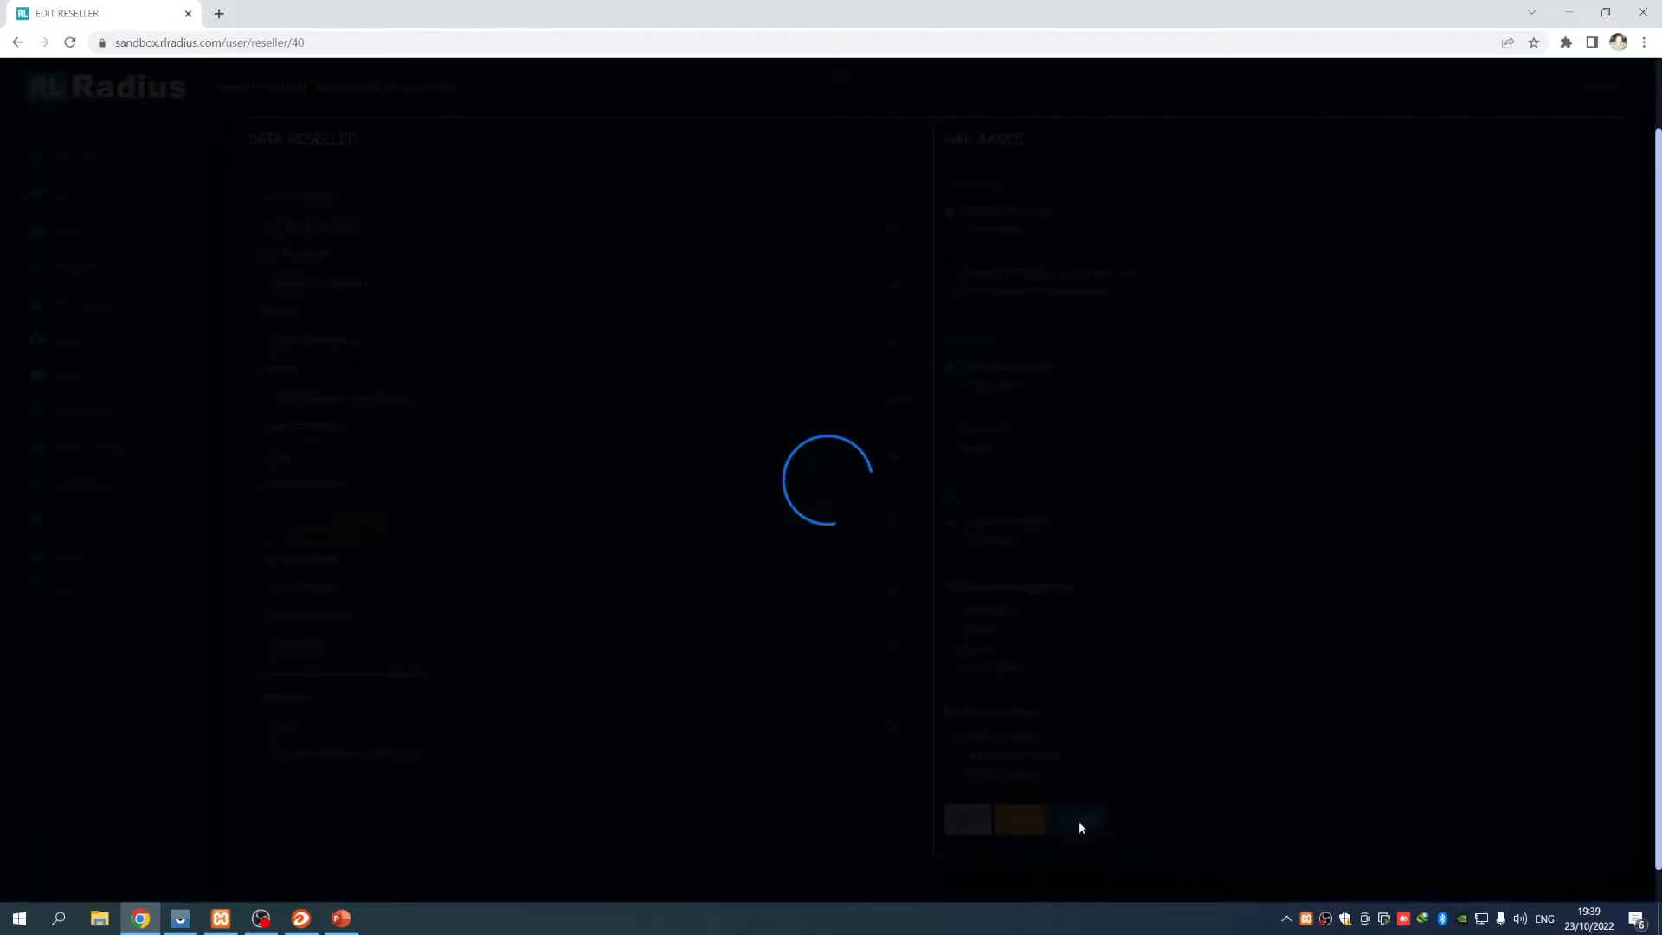
{"action": "left_click", "coordinate": [116, 235]}
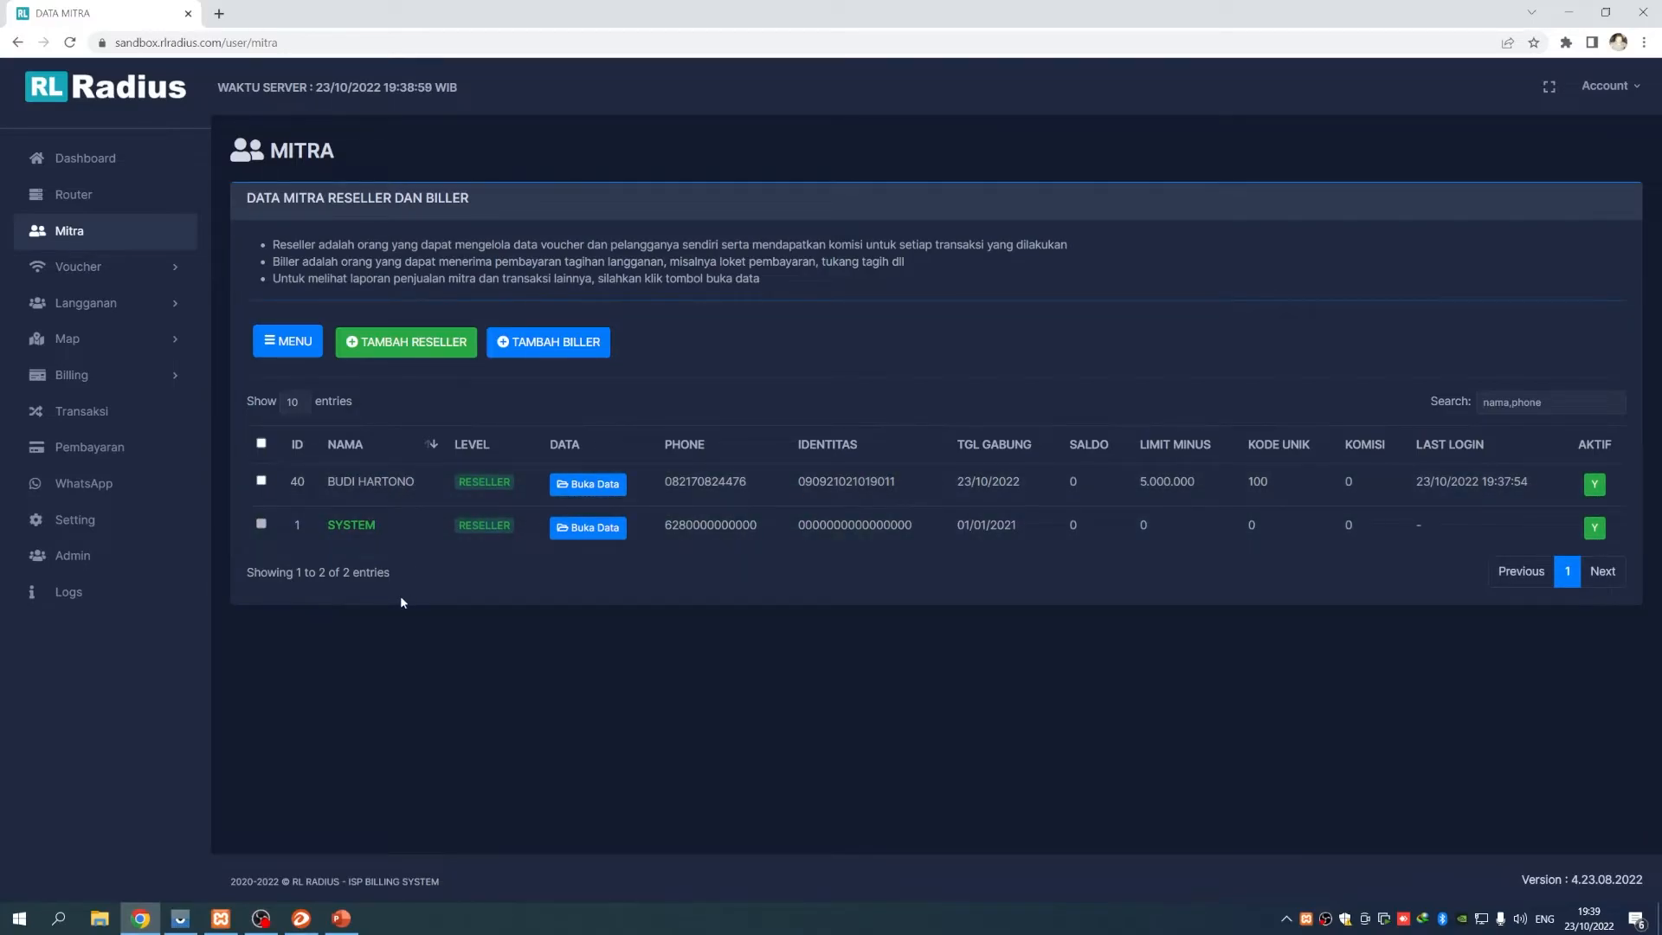
Start a test reseller and fill in its name, ID and contact fields
{"action": "left_click_drag", "start_coordinate": [279, 573], "coordinate": [367, 572]}
{"action": "left_click", "coordinate": [423, 570]}
{"action": "left_click", "coordinate": [422, 350]}
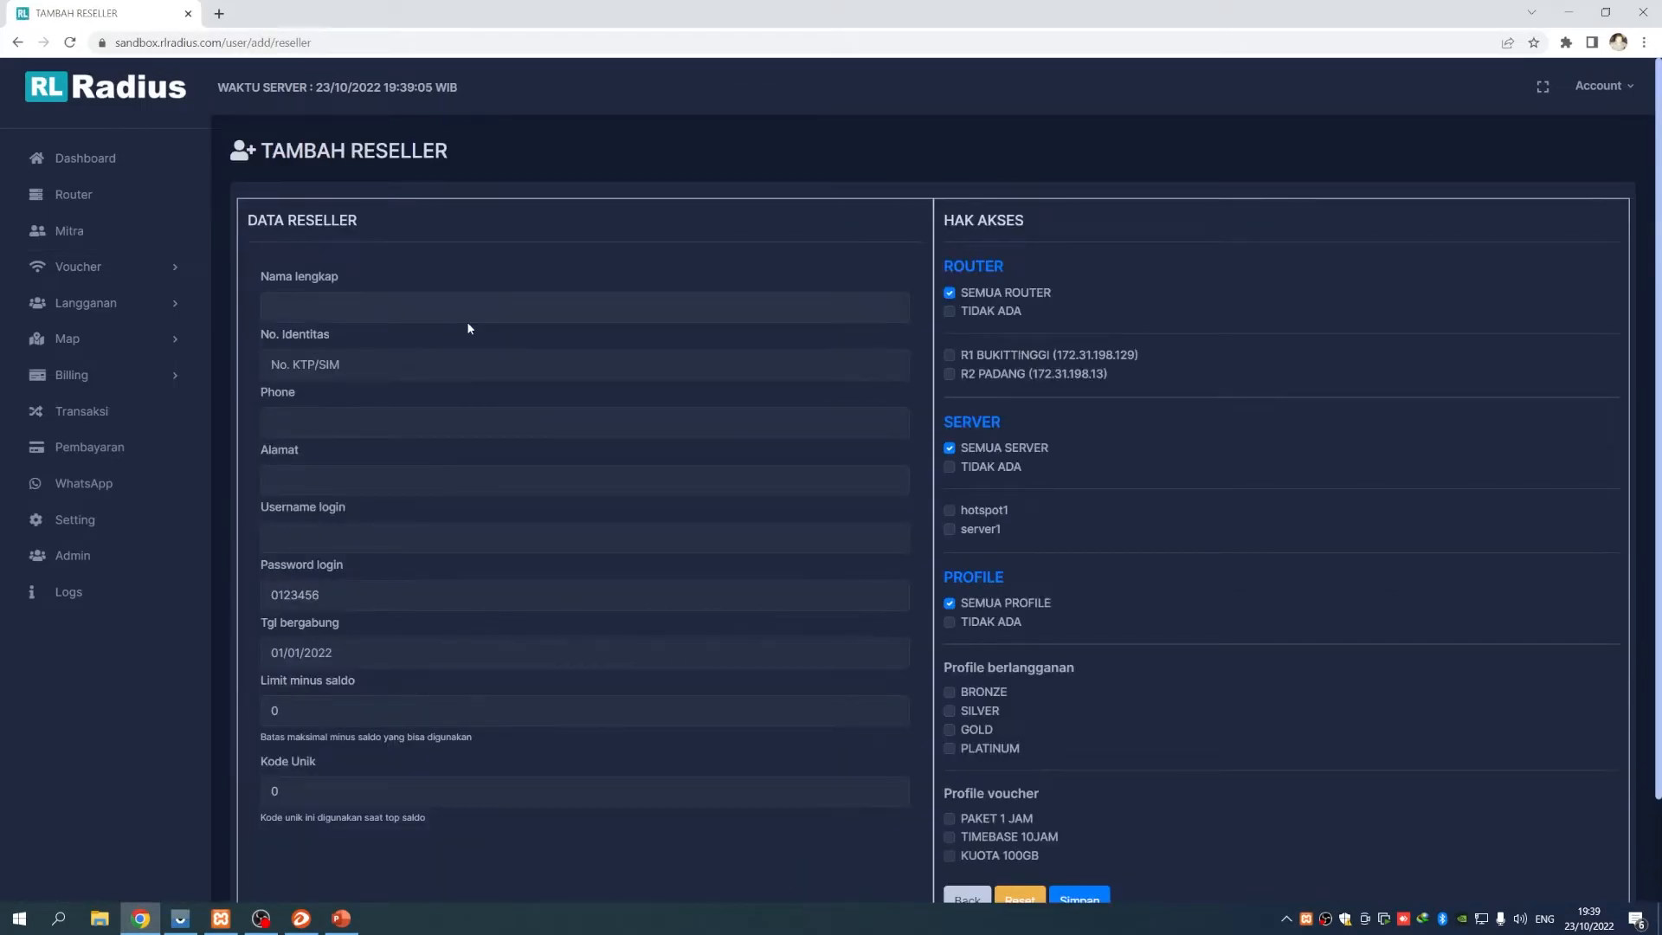
{"action": "type", "text": "donal"}
{"action": "type", "text": "01920192012"}
{"action": "key", "text": "Tab"}
{"action": "type", "text": "0912012910921"}
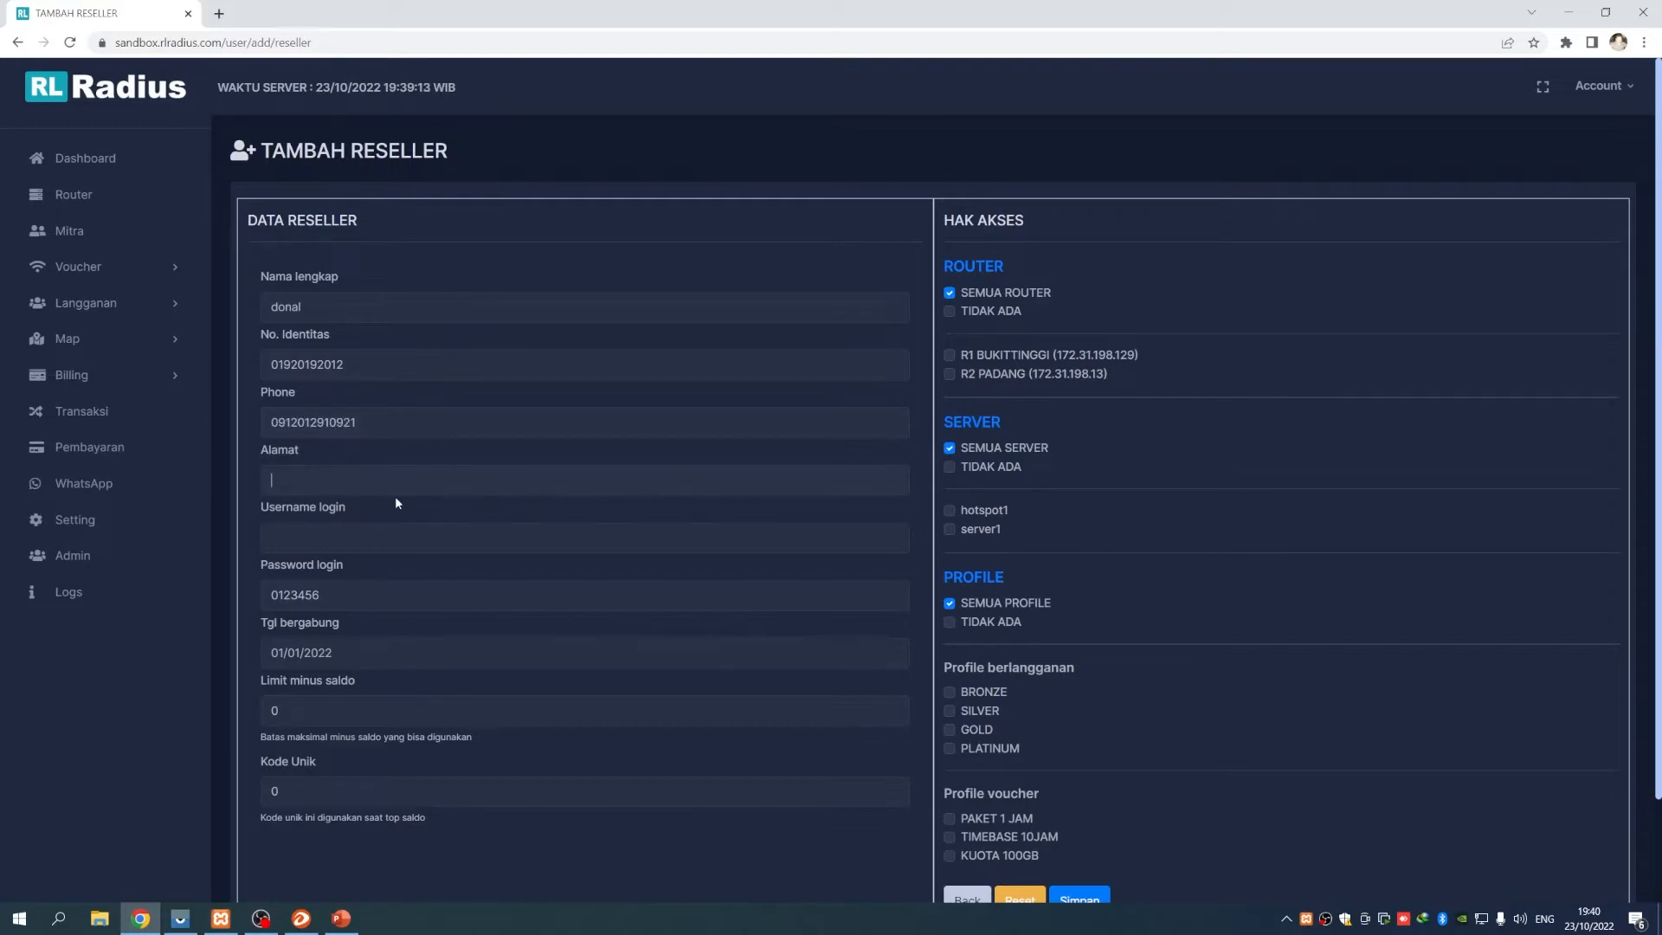
{"action": "type", "text": "padang"}
{"action": "type", "text": "donal"}
Set join date 07/10/2022 and limit 1.000, save, and return to Mitra
{"action": "left_click", "coordinate": [393, 651]}
{"action": "left_click", "coordinate": [408, 779]}
{"action": "scroll", "coordinate": [527, 736], "scroll_direction": "down", "scroll_amount": 2}
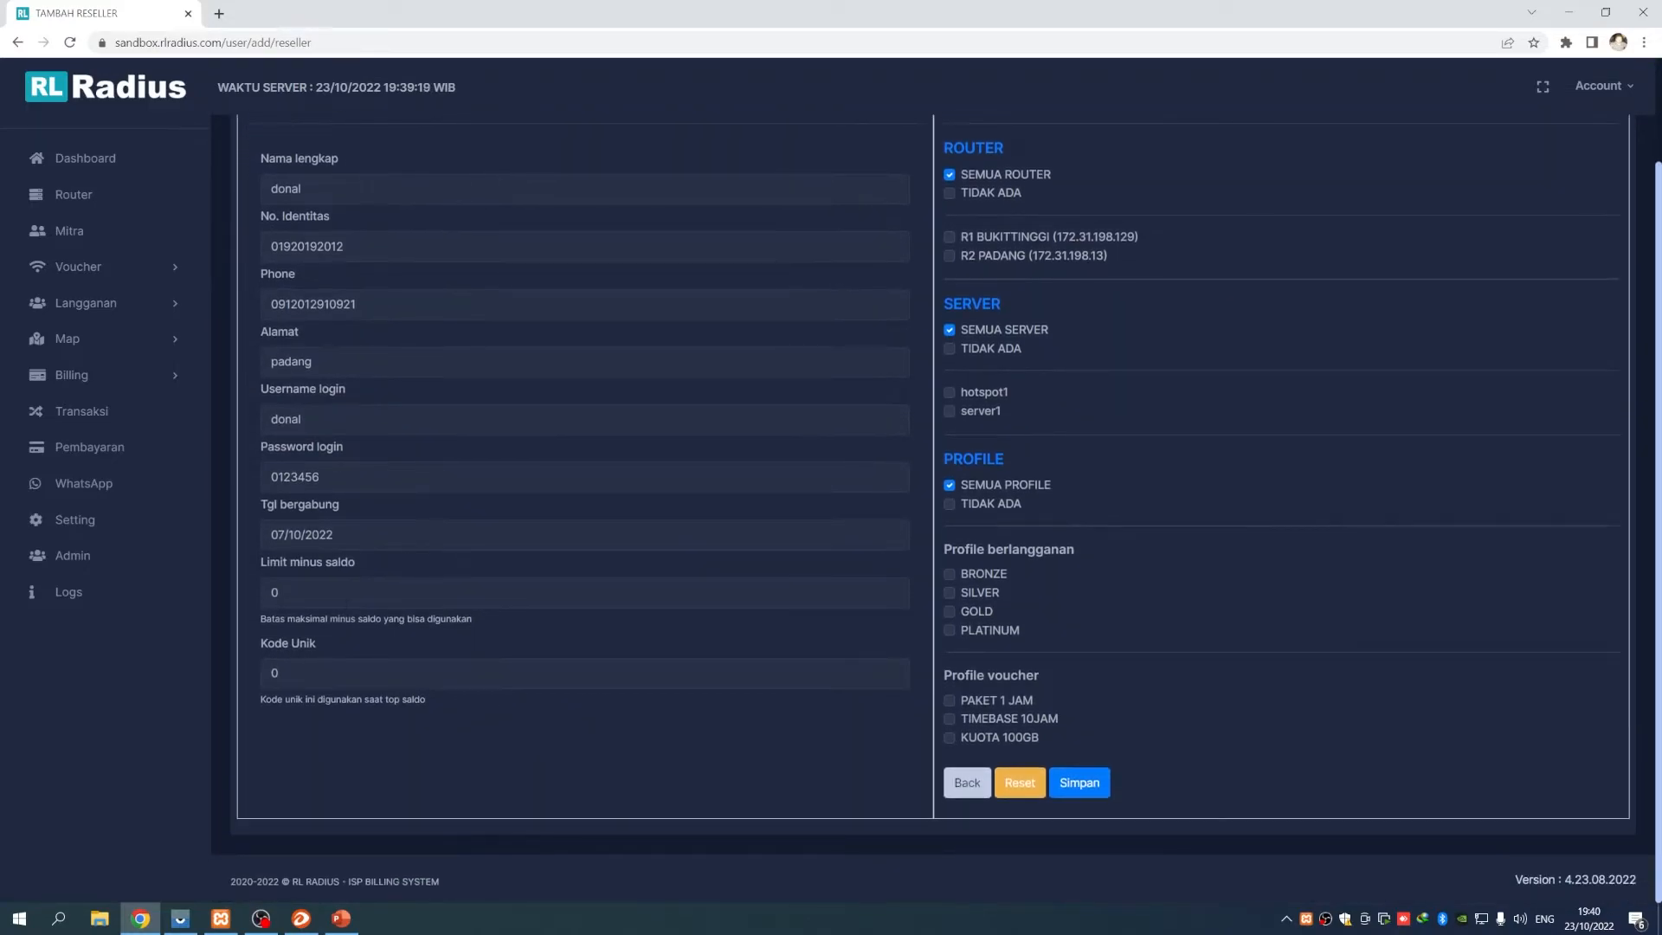
{"action": "type", "text": "1.000"}
{"action": "left_click", "coordinate": [1078, 783]}
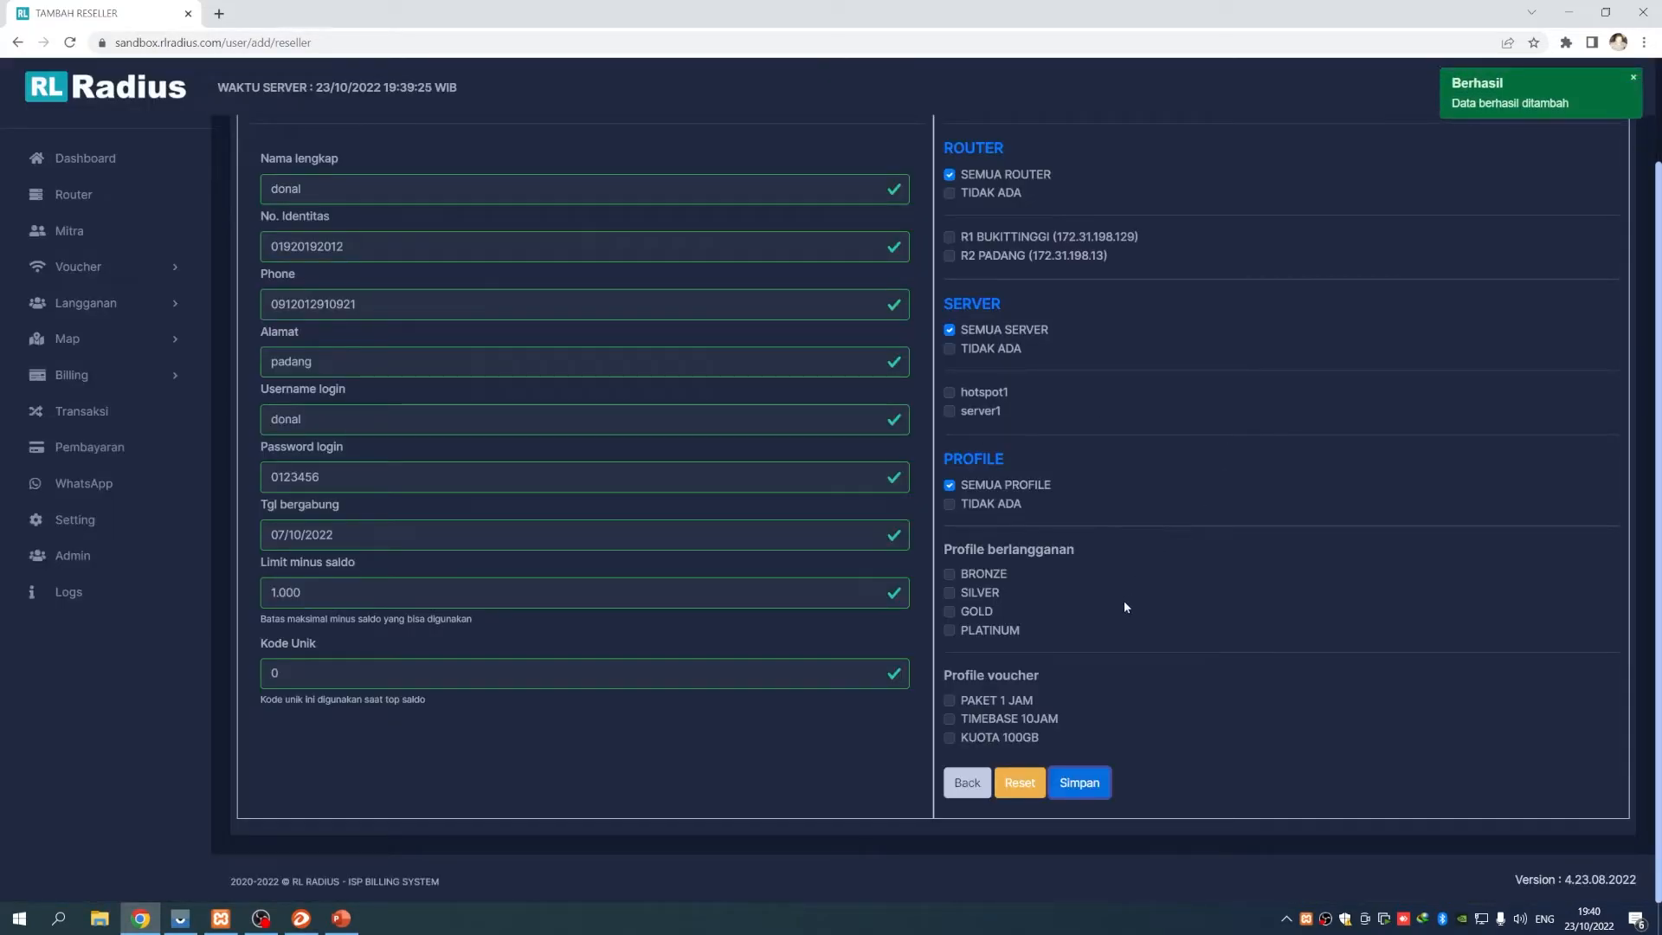
{"action": "scroll", "coordinate": [1125, 595], "scroll_direction": "up", "scroll_amount": 2}
{"action": "left_click", "coordinate": [69, 230]}
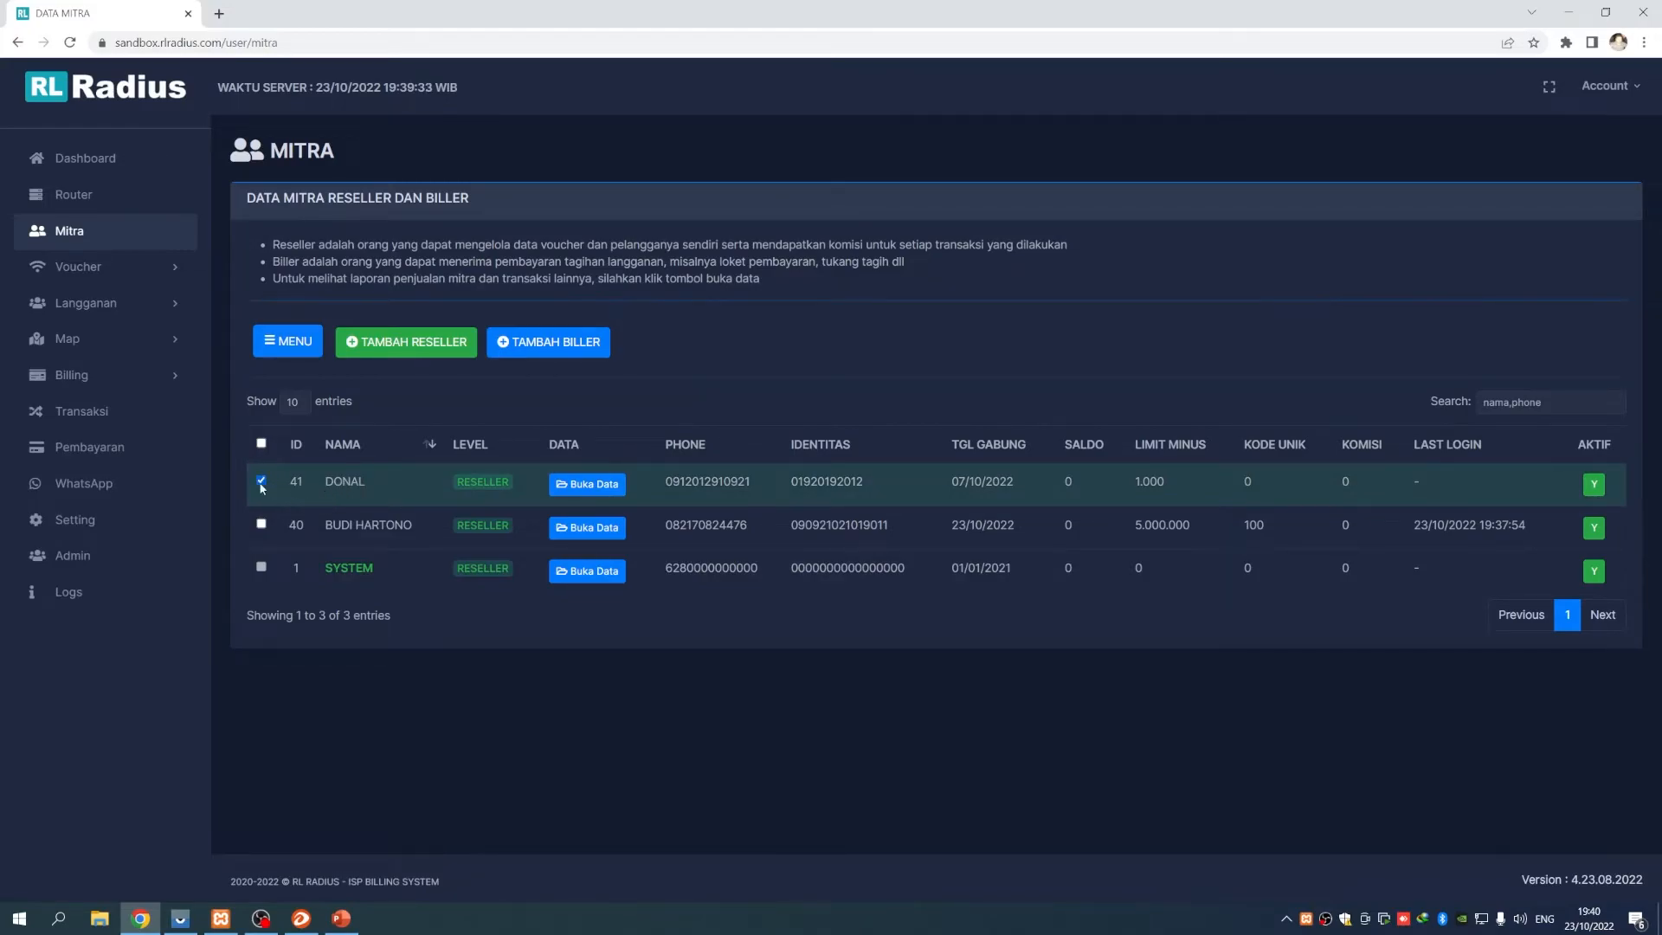
{"action": "left_click", "coordinate": [296, 343]}
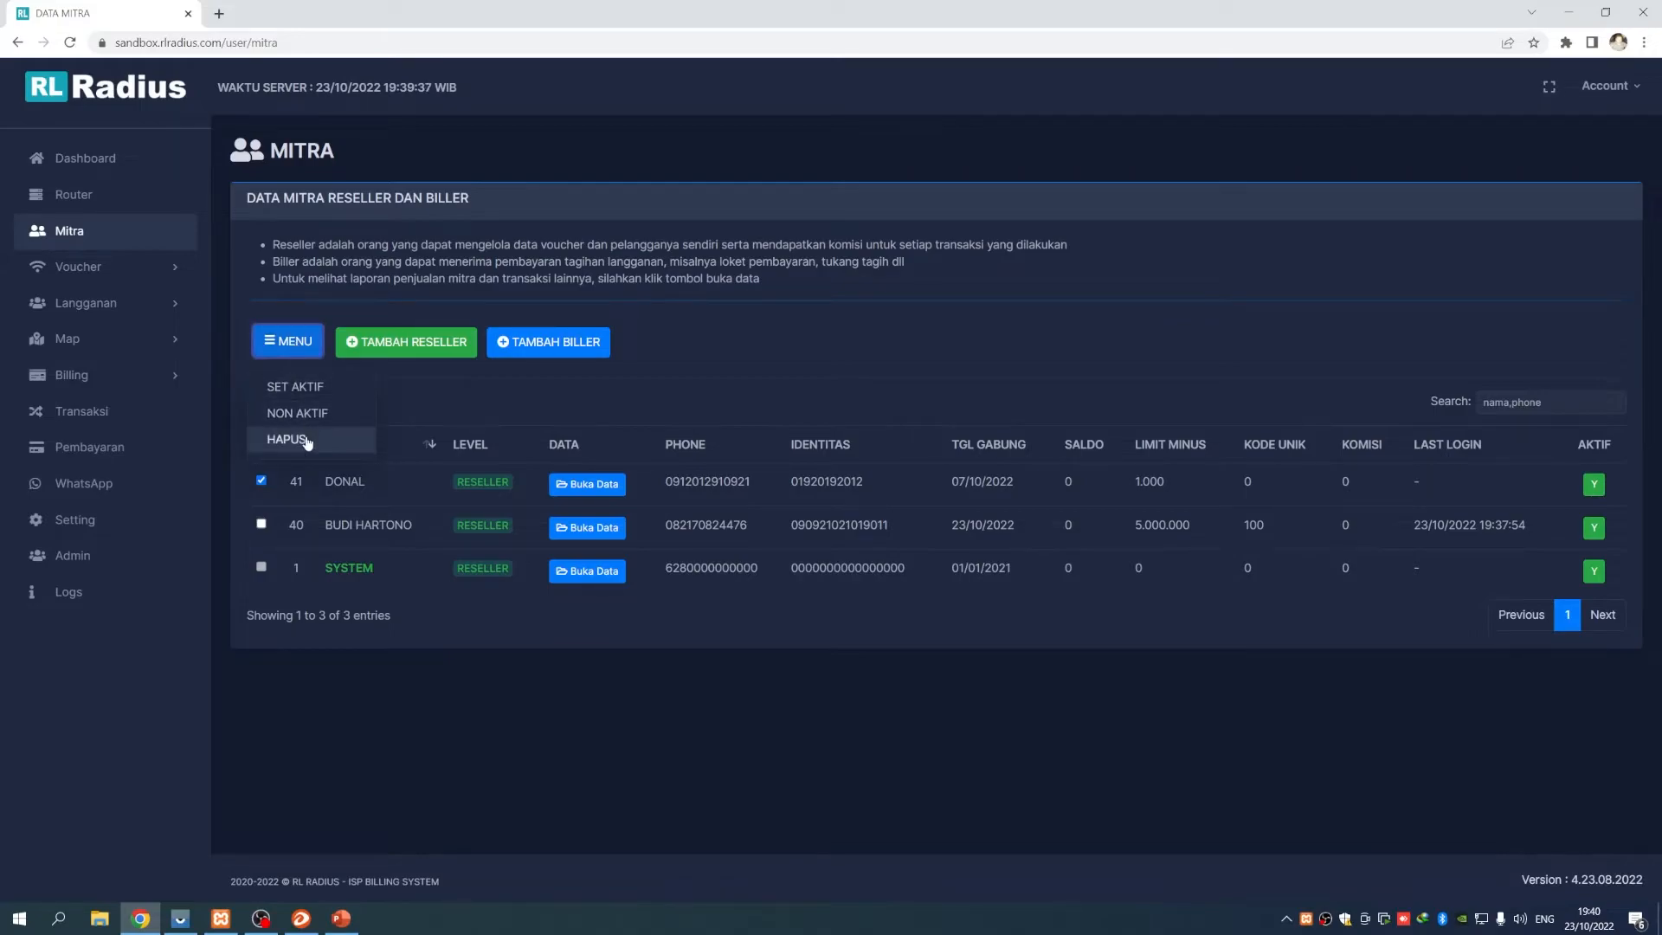
{"action": "left_click", "coordinate": [305, 438]}
{"action": "left_click", "coordinate": [798, 567]}
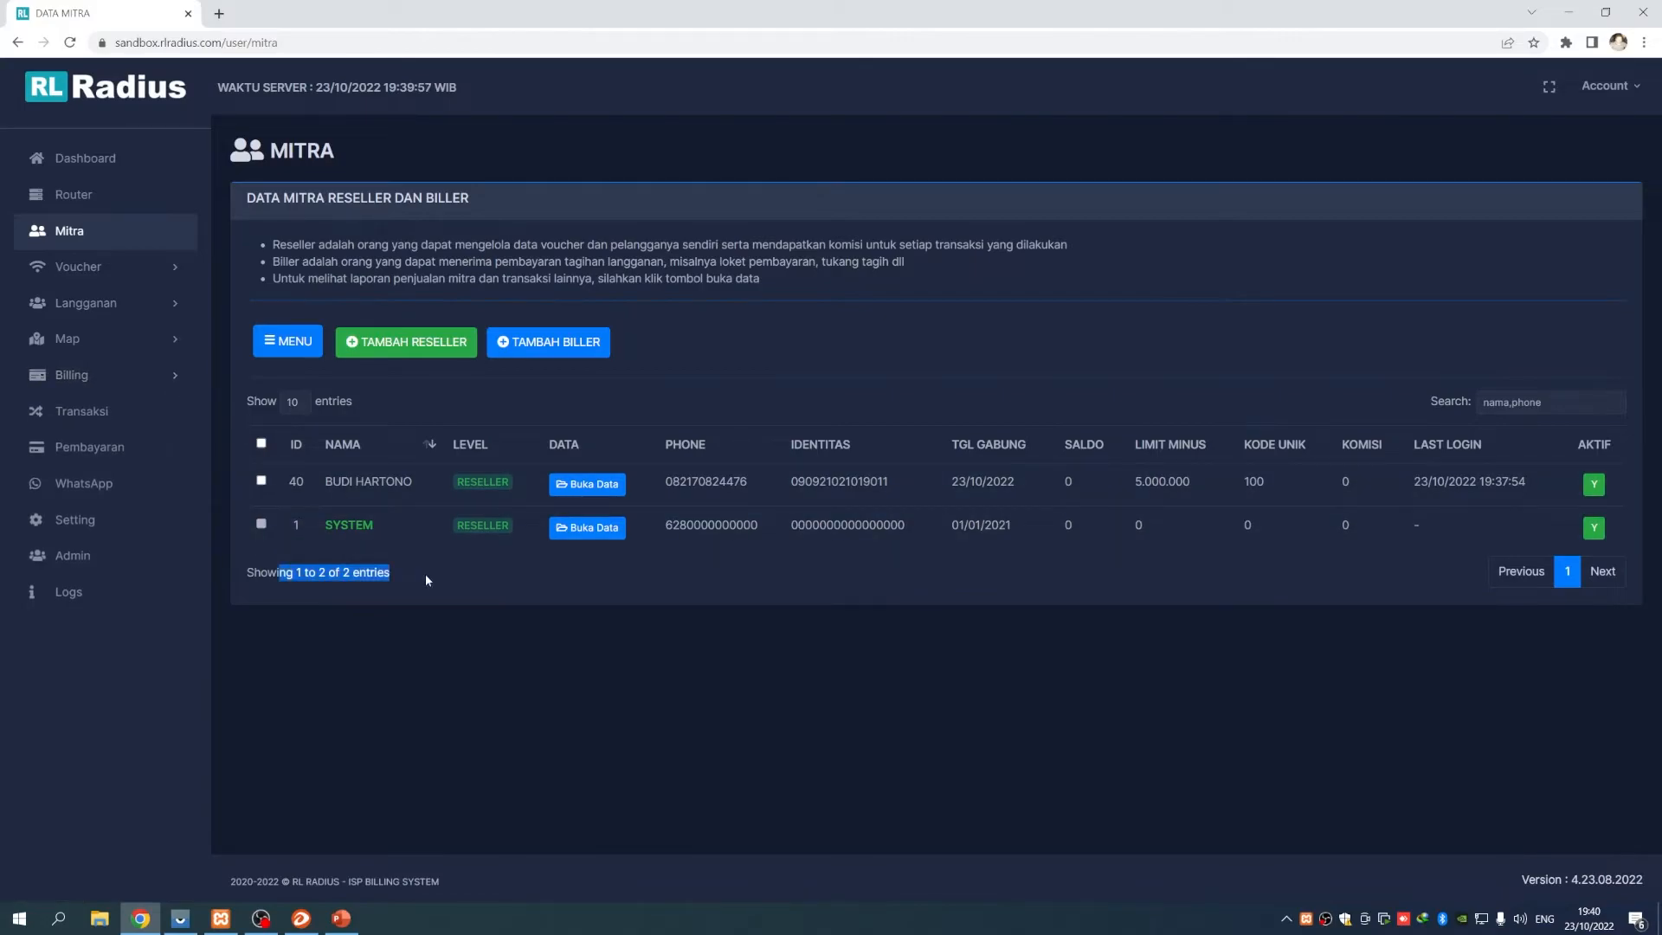
{"action": "left_click_drag", "start_coordinate": [278, 574], "coordinate": [449, 570]}
{"action": "left_click", "coordinate": [449, 570]}
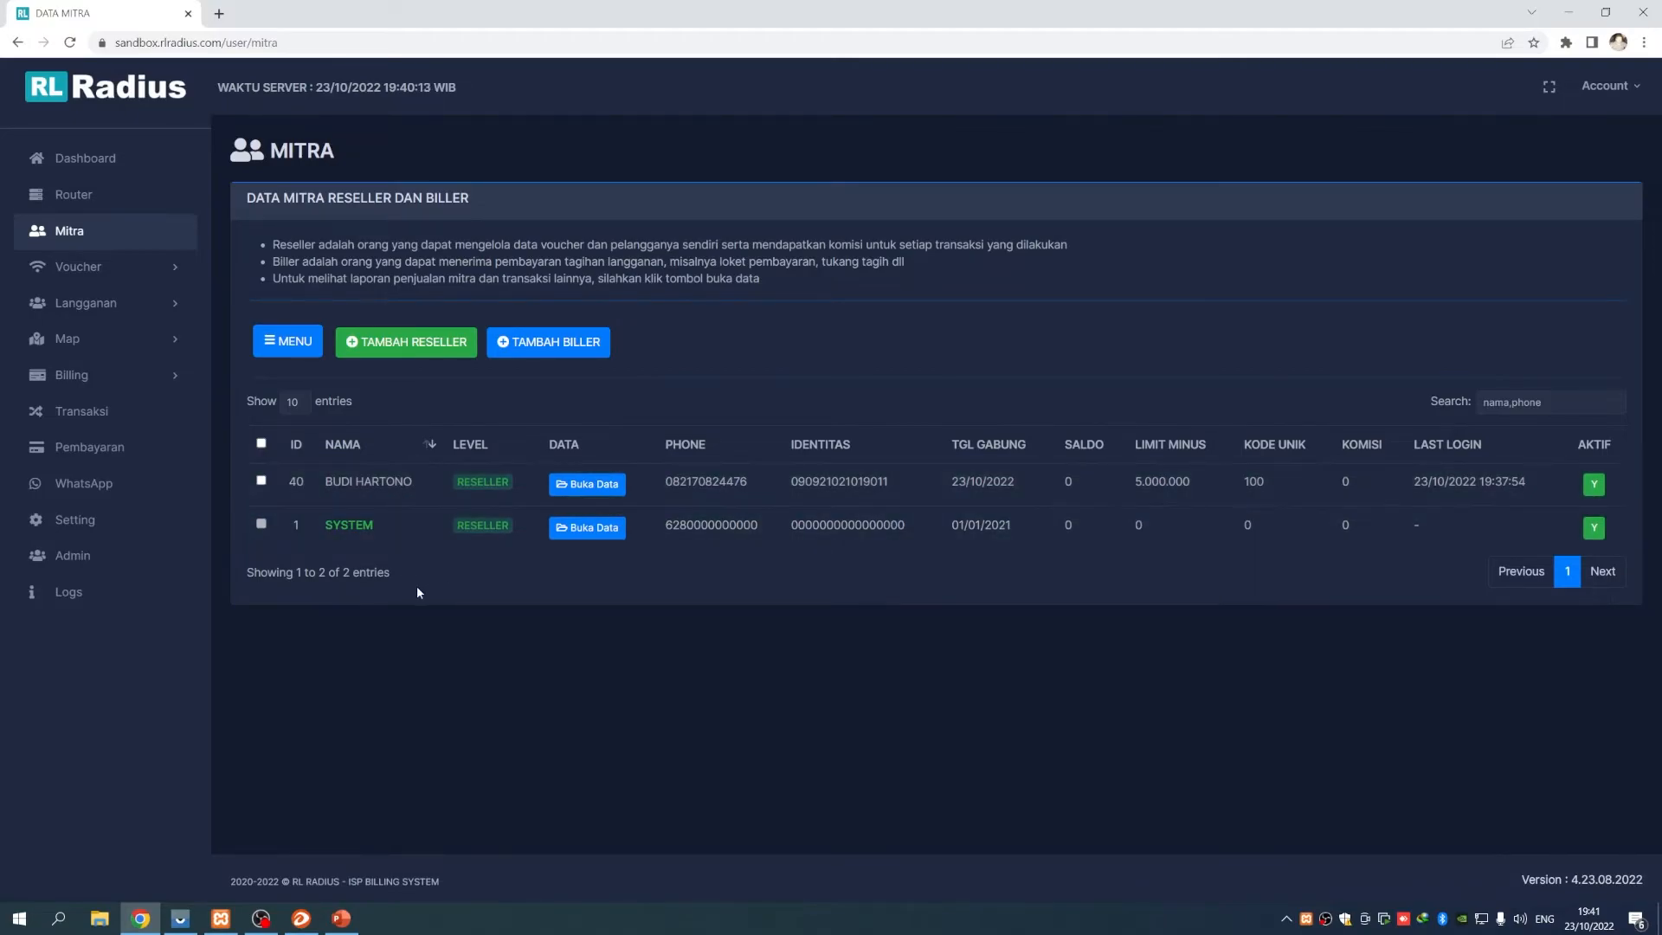
Deactivate reseller ID 40 with the NON AKTIF bulk action
{"action": "left_click", "coordinate": [260, 481]}
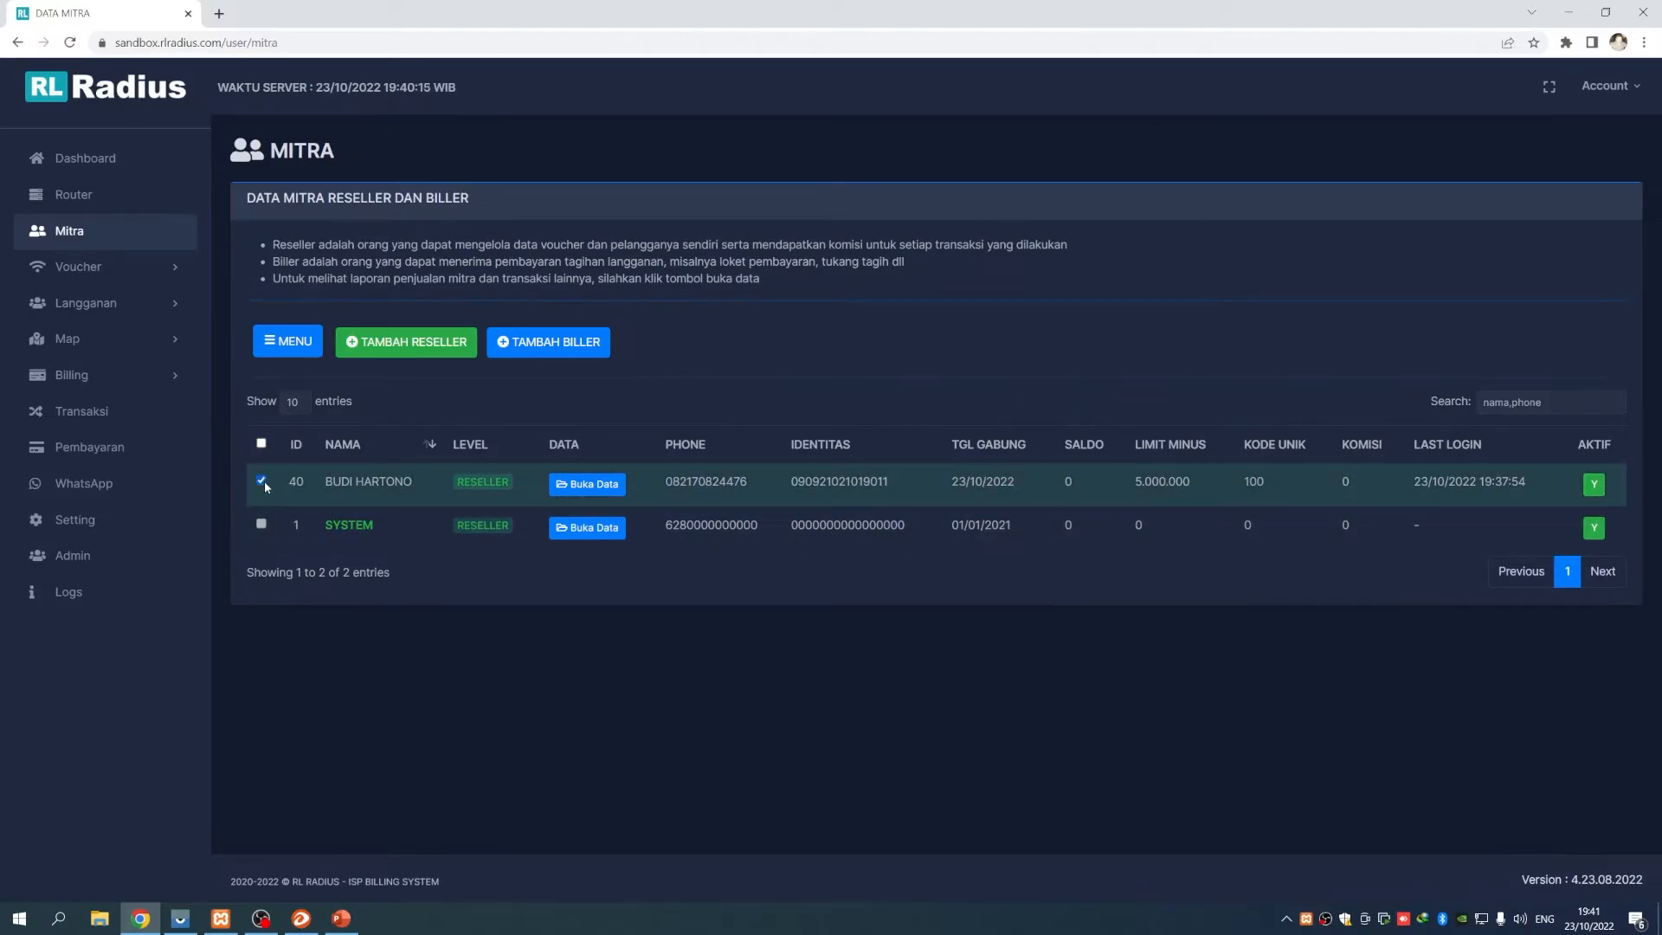
{"action": "left_click", "coordinate": [289, 344]}
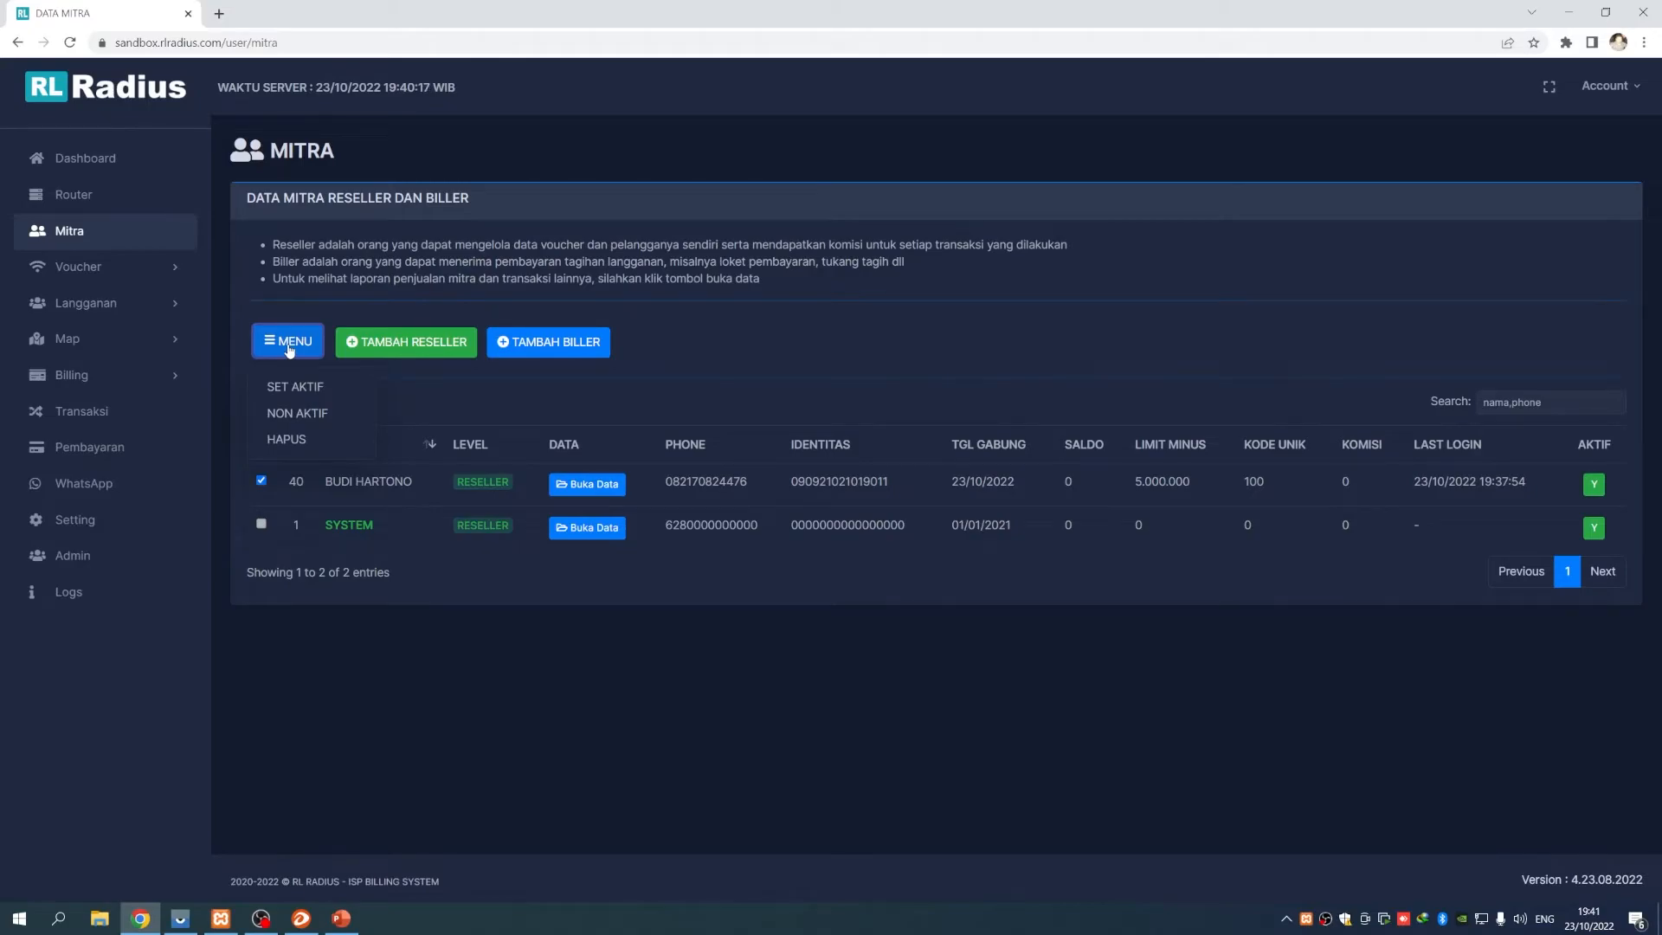
{"action": "left_click", "coordinate": [295, 415]}
{"action": "left_click_drag", "start_coordinate": [1577, 445], "coordinate": [1611, 445]}
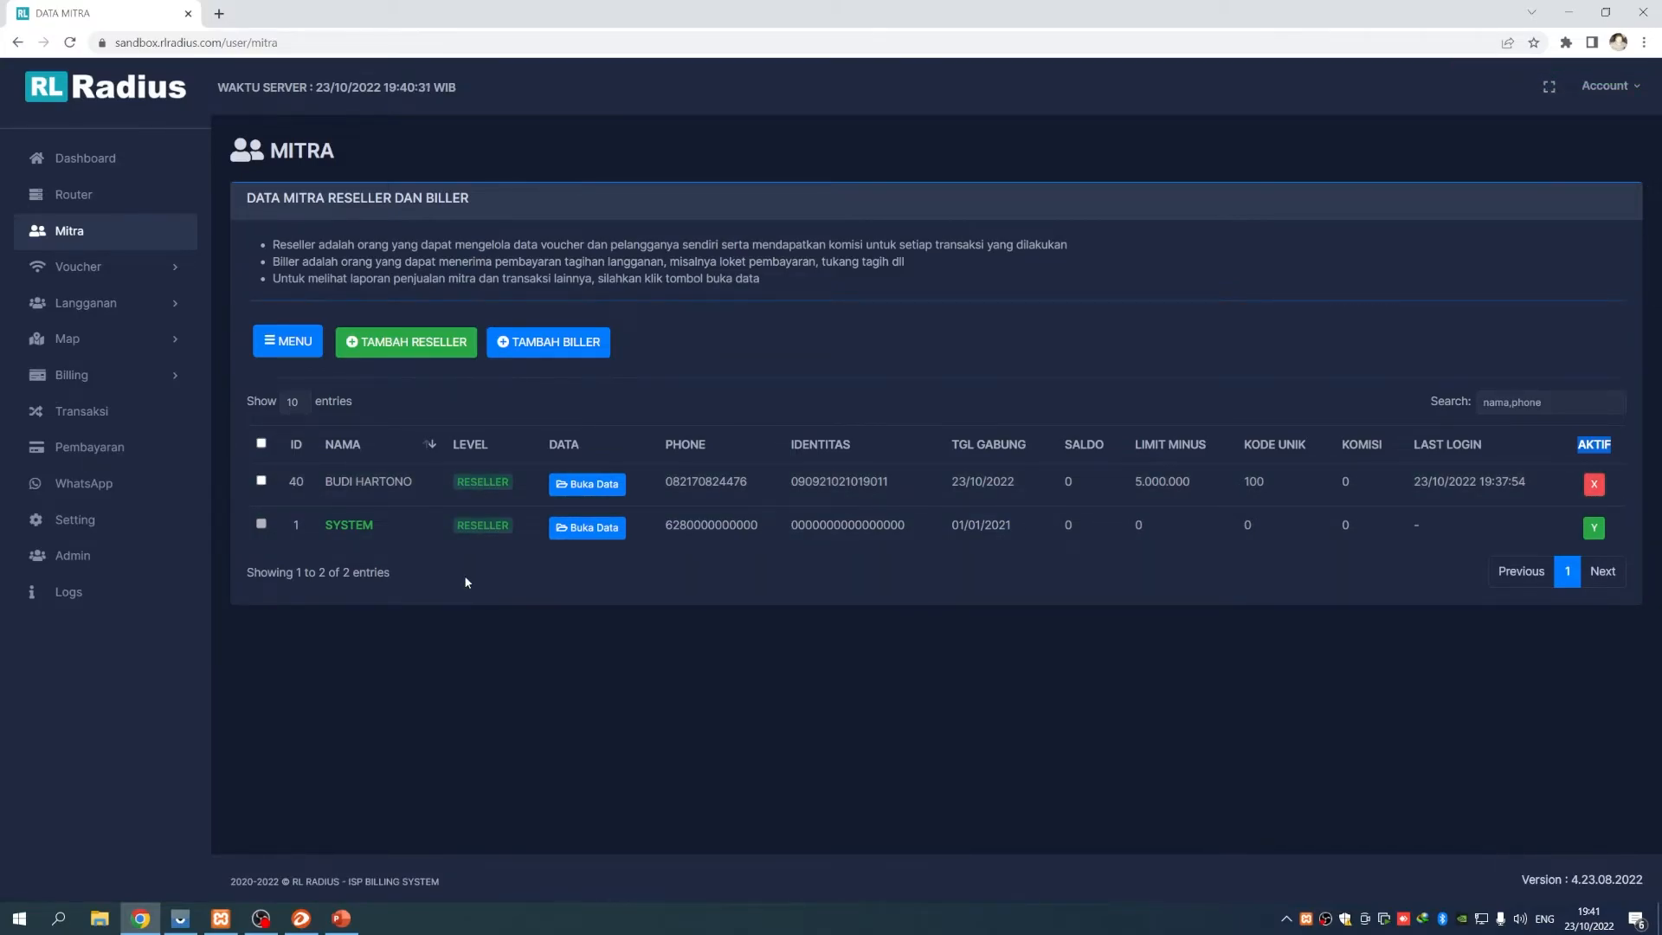
Reactivate the reseller with SET AKTIF, then view and minimise PowerPoint
{"action": "left_click", "coordinate": [261, 482]}
{"action": "left_click", "coordinate": [302, 349]}
{"action": "left_click", "coordinate": [299, 386]}
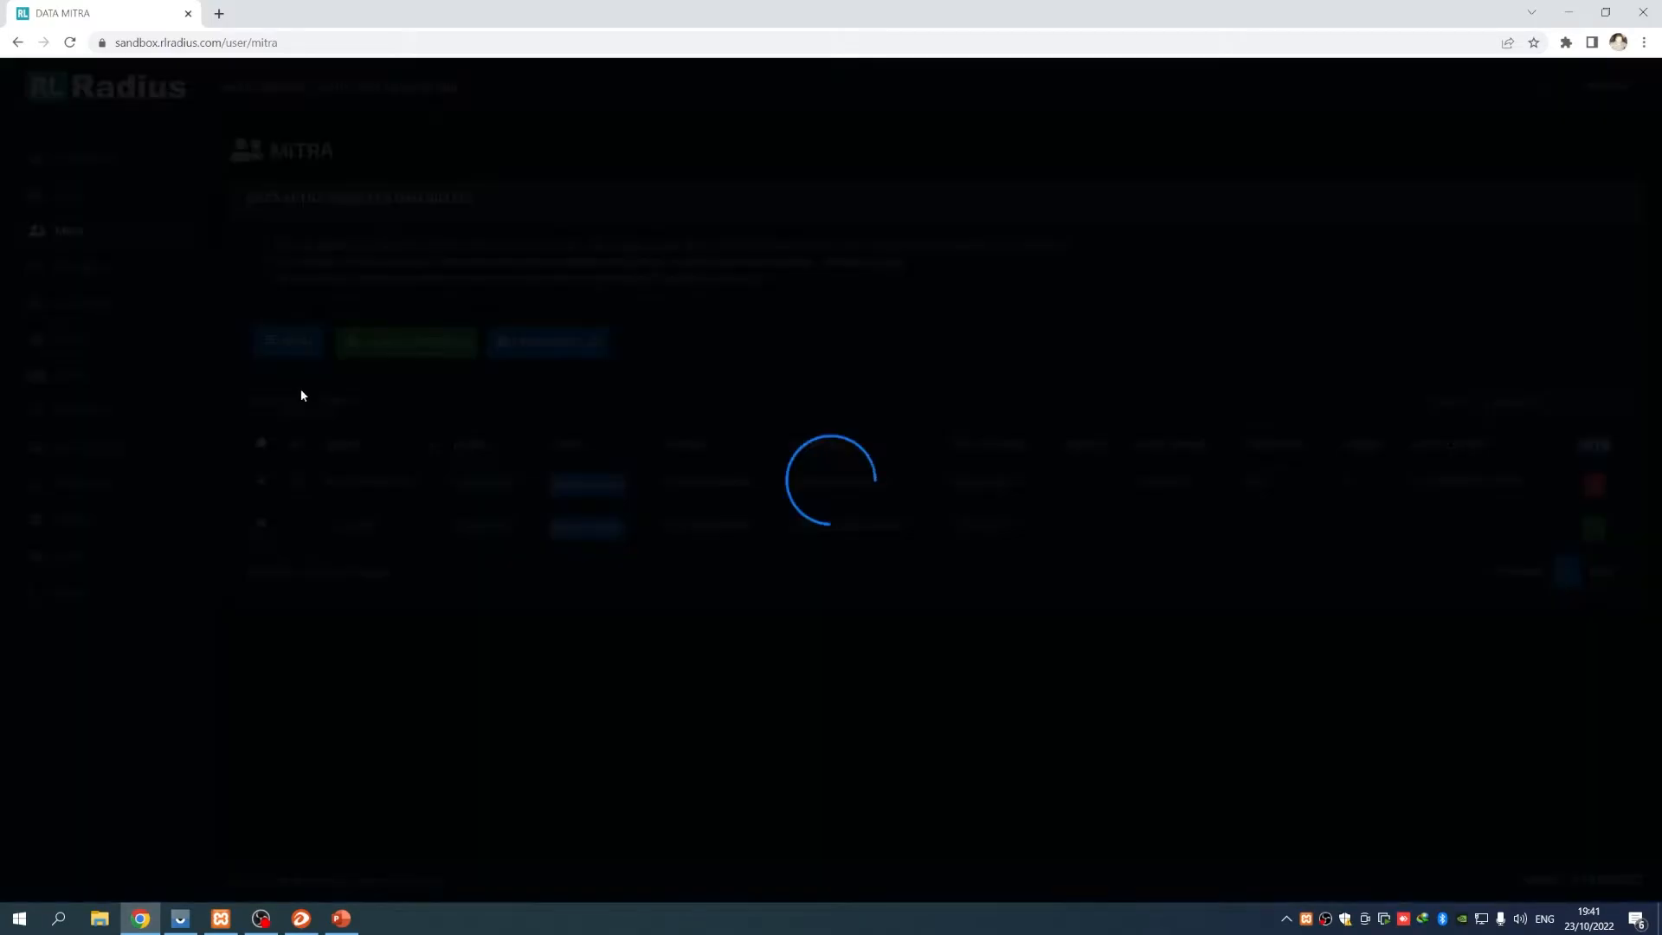
{"action": "left_click", "coordinate": [343, 918]}
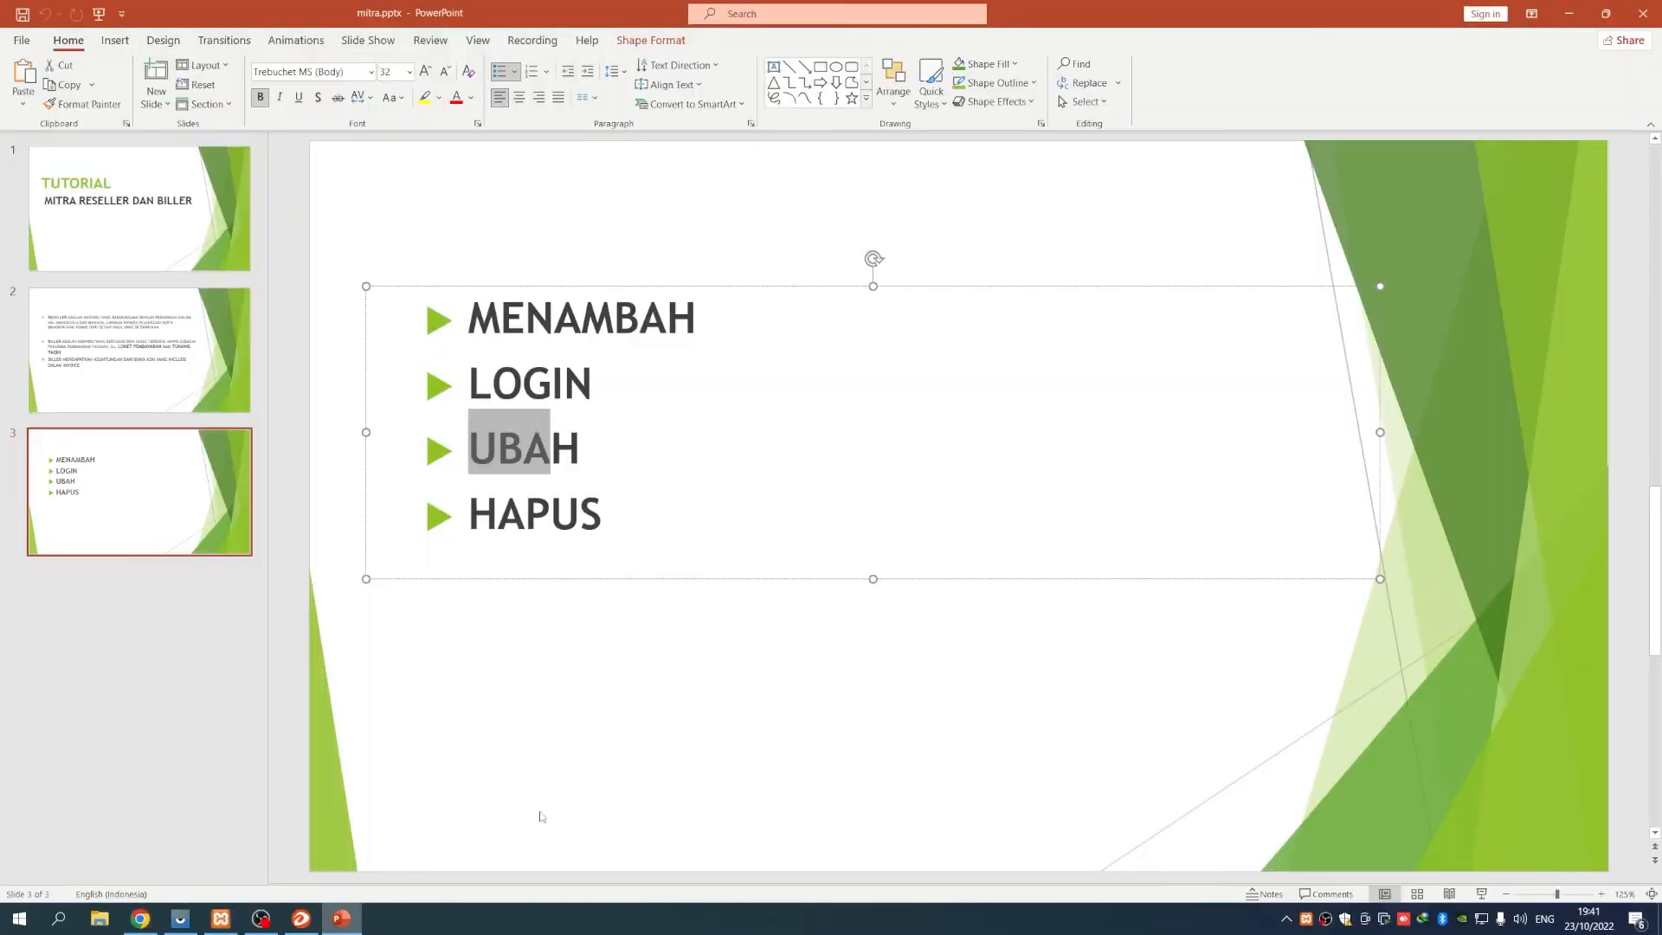
{"action": "left_click", "coordinate": [1567, 17]}
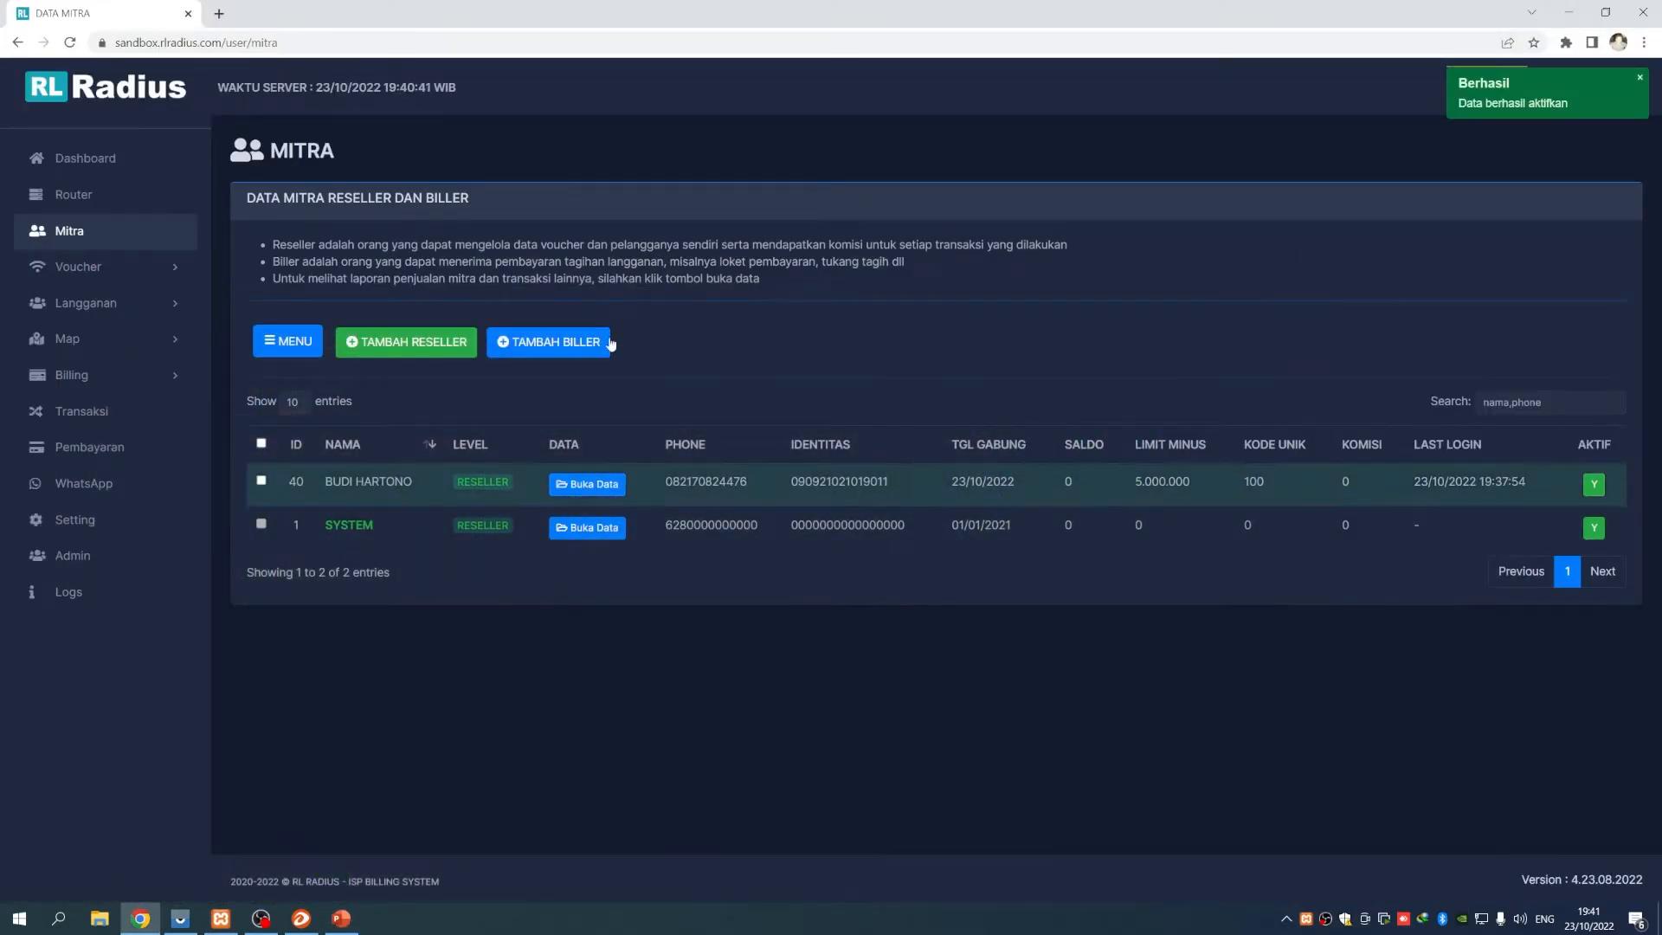
Start a new biller and enter the biller's full name, identity number and phone number
{"action": "left_click", "coordinate": [573, 349]}
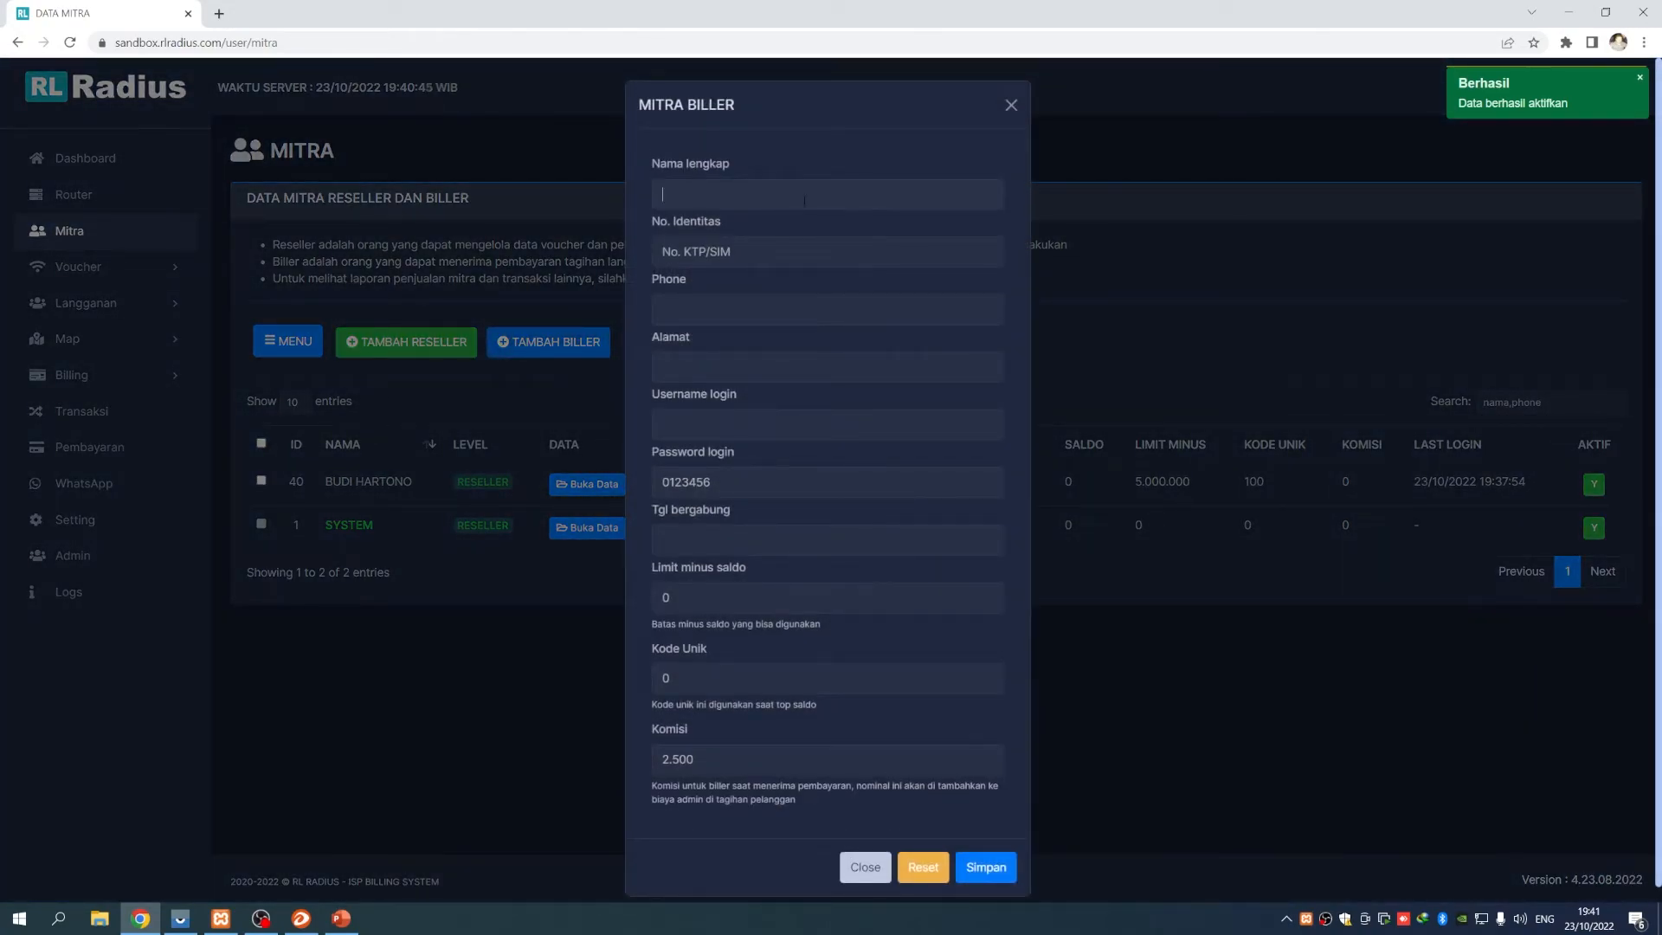
{"action": "type", "text": "S"}
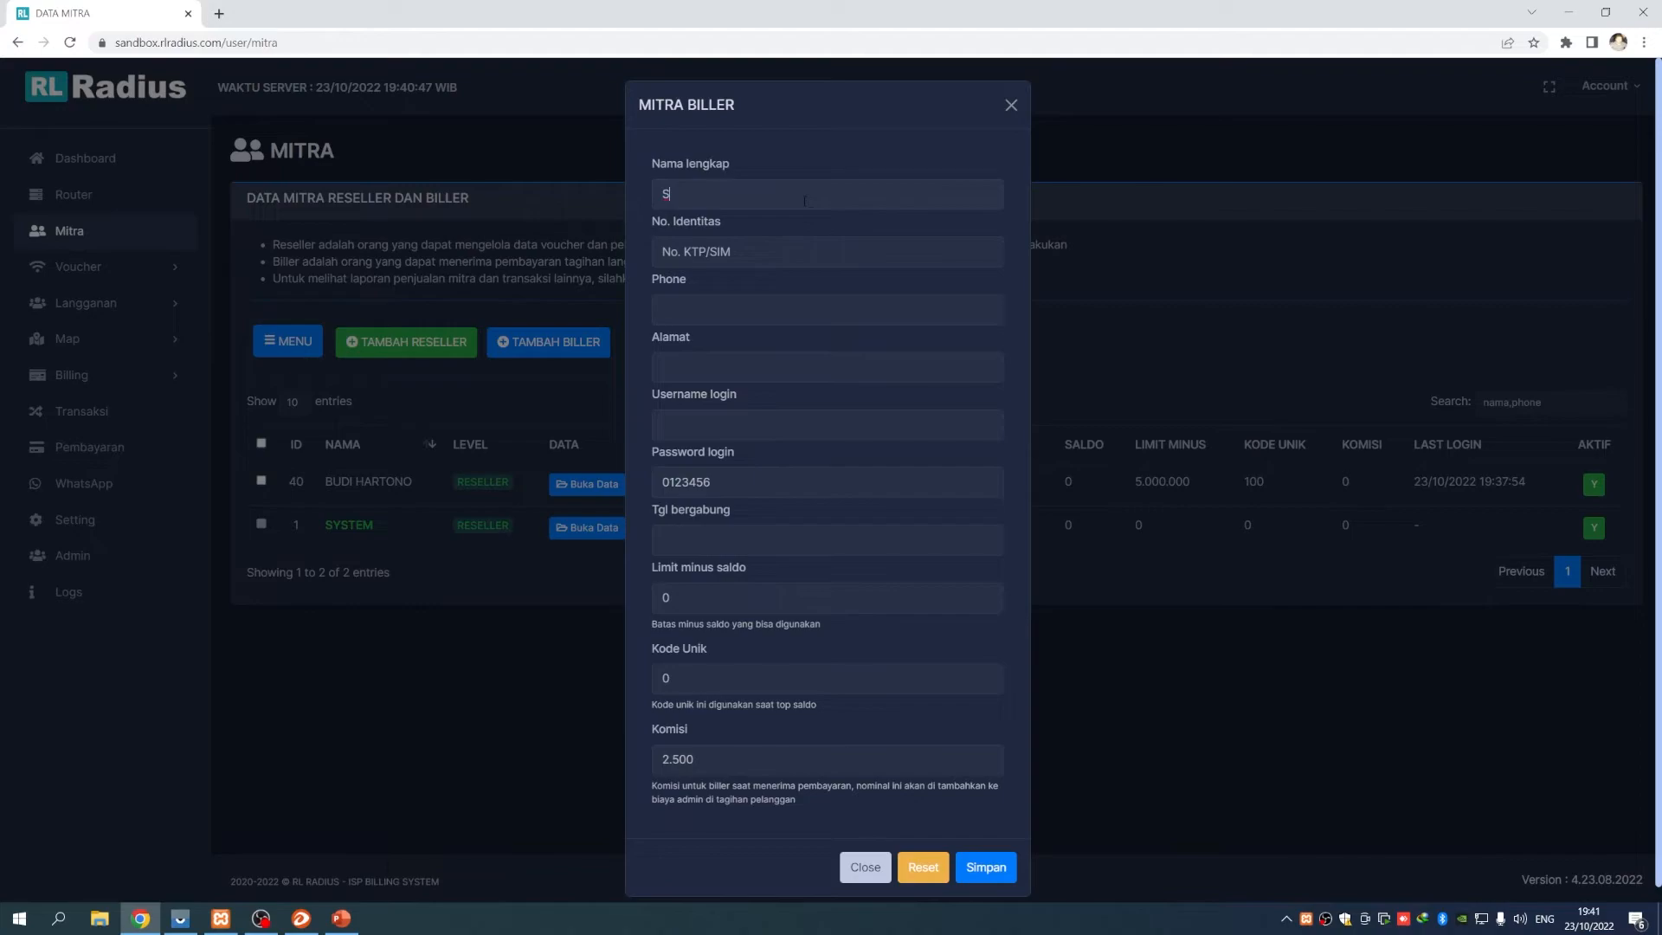
{"action": "type", "text": "UCI"}
{"action": "left_click", "coordinate": [662, 251]}
{"action": "key", "text": "Tab"}
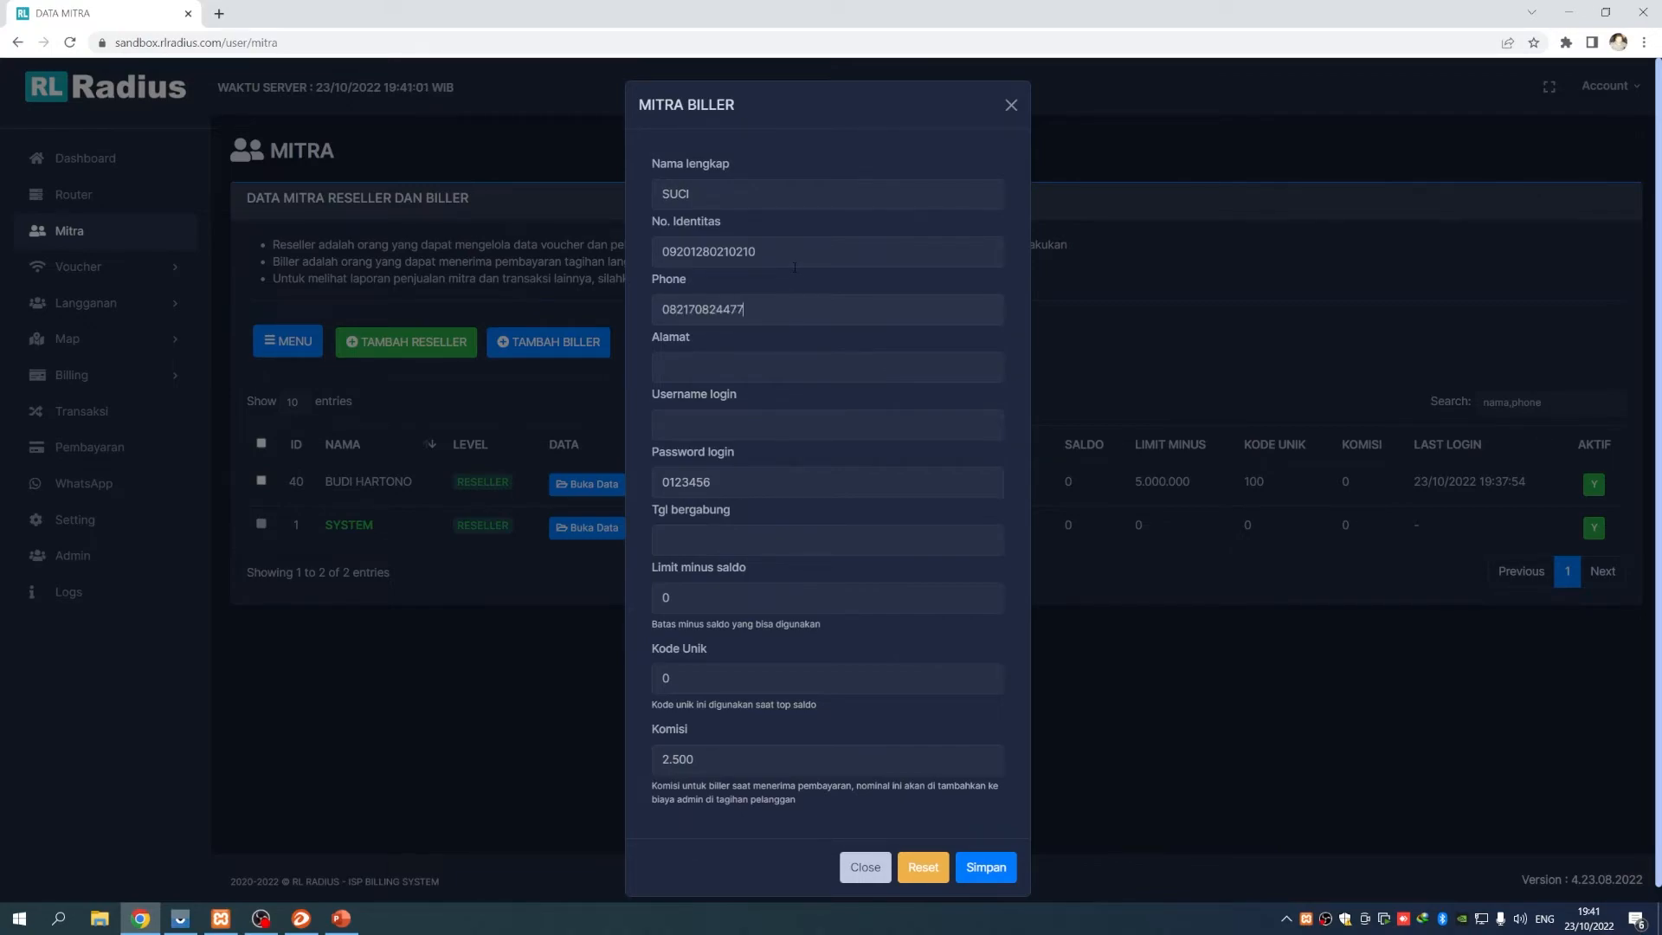
{"action": "mouse_move", "coordinate": [663, 309]}
{"action": "left_mouse_down"}
{"action": "mouse_move", "coordinate": [743, 309]}
{"action": "mouse_move", "coordinate": [656, 308]}
{"action": "left_mouse_up"}
{"action": "left_click", "coordinate": [743, 309]}
{"action": "left_click", "coordinate": [822, 309]}
{"action": "left_click_drag", "start_coordinate": [745, 310], "coordinate": [651, 308]}
{"action": "left_click", "coordinate": [762, 310]}
Enter the biller's address and login username, trim the default password's leading 0, and set join date 01/10/2022
{"action": "left_click", "coordinate": [779, 368]}
{"action": "type", "text": "Bukittinggi"}
{"action": "key", "text": "Tab"}
{"action": "type", "text": "suci"}
{"action": "left_click", "coordinate": [669, 482]}
{"action": "key", "text": "BackSpace"}
{"action": "left_click", "coordinate": [703, 538]}
{"action": "left_click", "coordinate": [822, 639]}
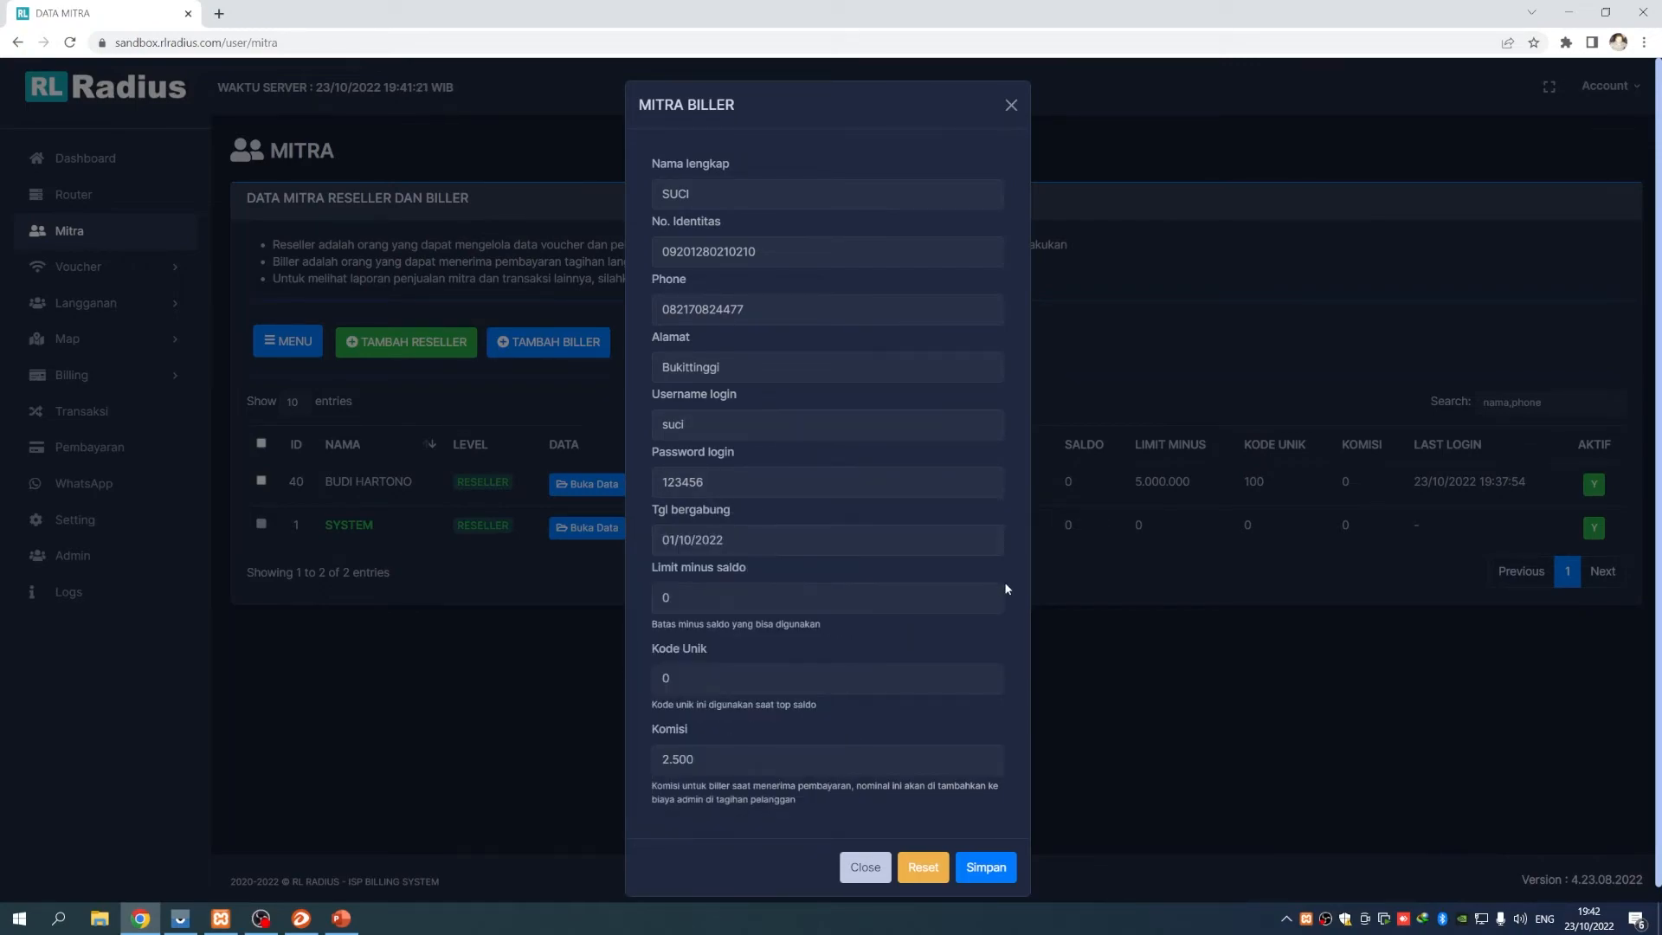
{"action": "scroll", "coordinate": [1006, 586], "scroll_direction": "down", "scroll_amount": 1}
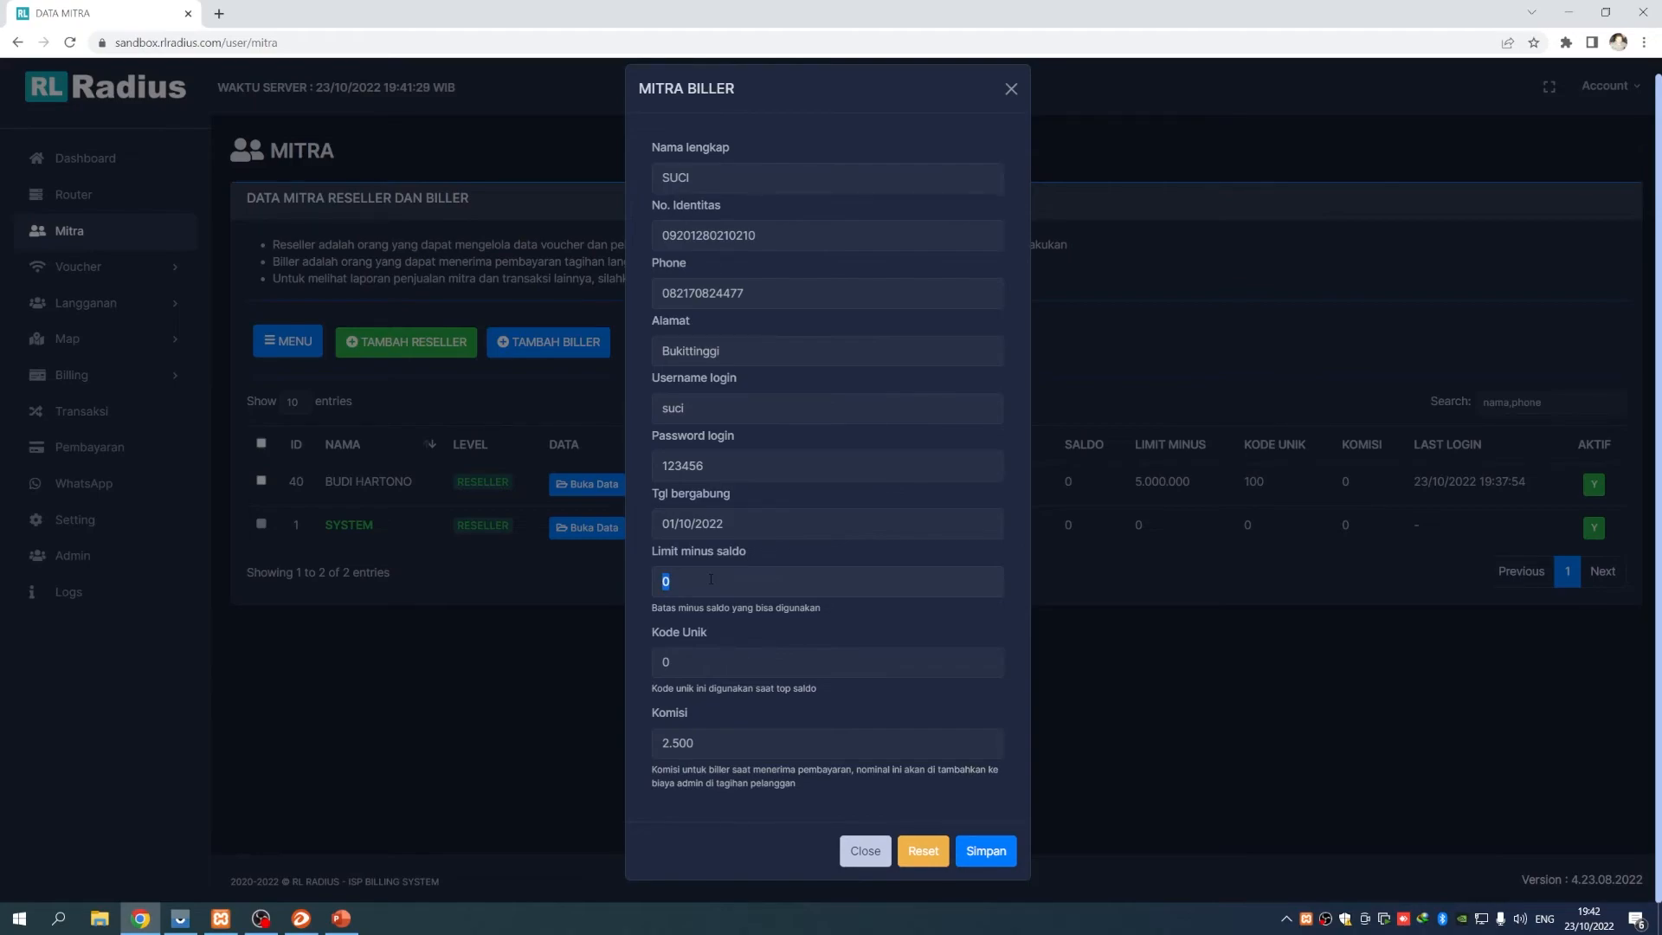
Enter a minus-balance limit of 2.000.000 and replace the unique code 0 with 101
{"action": "type", "text": "200.0000"}
{"action": "left_click_drag", "start_coordinate": [665, 609], "coordinate": [814, 611]}
{"action": "left_click", "coordinate": [796, 632]}
{"action": "left_click_drag", "start_coordinate": [654, 637], "coordinate": [741, 635]}
{"action": "left_click", "coordinate": [744, 641]}
{"action": "double_click", "coordinate": [733, 673]}
{"action": "type", "text": "101"}
Change the biller's commission from 2.500 to 5.000
{"action": "left_click_drag", "start_coordinate": [664, 718], "coordinate": [717, 711]}
{"action": "double_click", "coordinate": [678, 743]}
{"action": "type", "text": "5000"}
{"action": "double_click", "coordinate": [696, 743]}
{"action": "left_click_drag", "start_coordinate": [652, 769], "coordinate": [770, 785]}
{"action": "left_click", "coordinate": [823, 792]}
{"action": "left_click_drag", "start_coordinate": [695, 744], "coordinate": [659, 745]}
{"action": "left_click", "coordinate": [679, 744]}
{"action": "double_click", "coordinate": [679, 744]}
{"action": "left_click_drag", "start_coordinate": [651, 768], "coordinate": [817, 792]}
{"action": "left_click", "coordinate": [817, 791]}
{"action": "left_click", "coordinate": [710, 745]}
{"action": "left_click_drag", "start_coordinate": [653, 768], "coordinate": [844, 786]}
{"action": "left_click", "coordinate": [851, 785]}
Save the new biller (ID 42), then reopen it and save its minus-balance limit as 3.000.000
{"action": "left_click", "coordinate": [978, 852]}
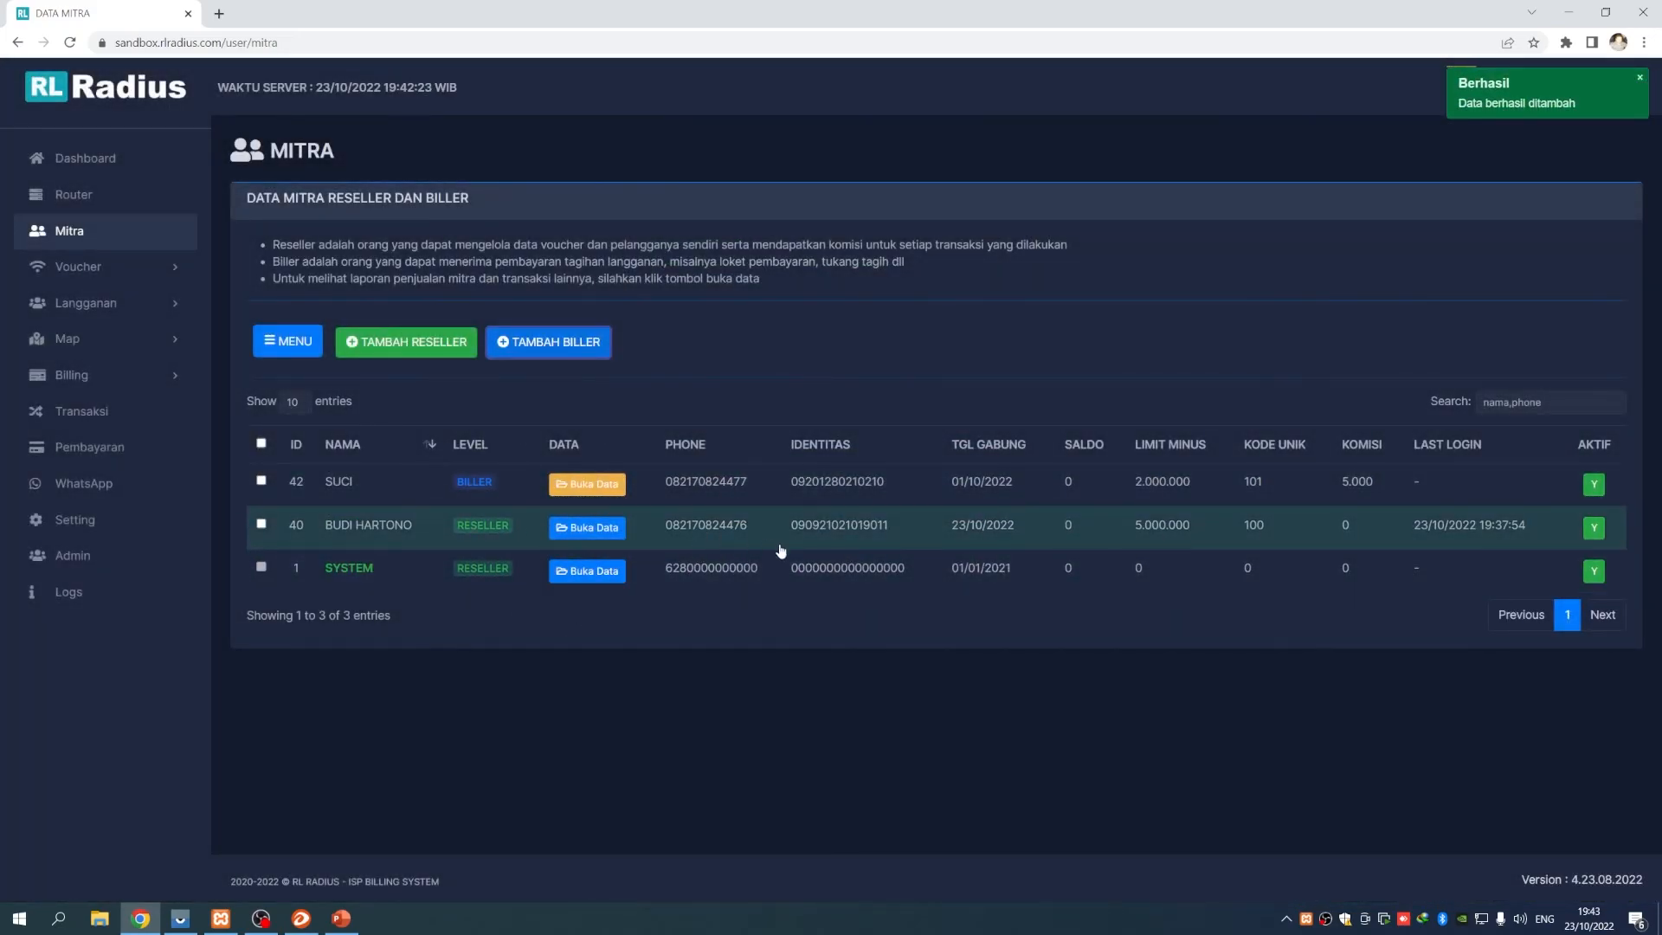
{"action": "left_click", "coordinate": [831, 482]}
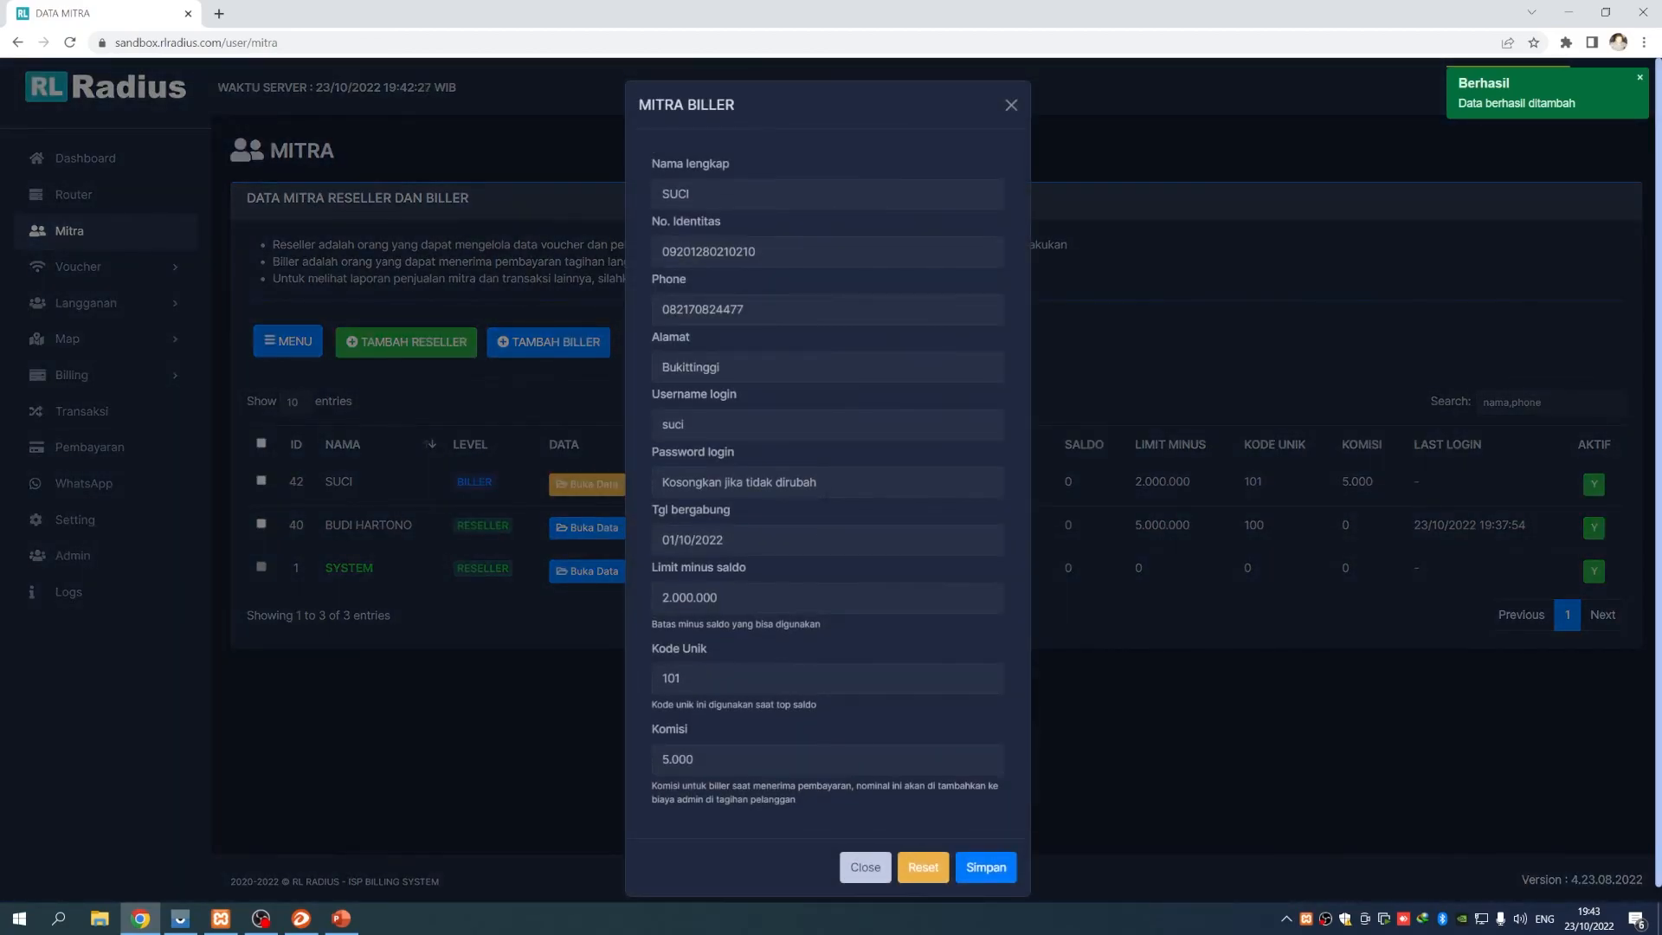
{"action": "left_click_drag", "start_coordinate": [663, 598], "coordinate": [670, 597]}
{"action": "type", "text": "3"}
{"action": "double_click", "coordinate": [658, 597]}
{"action": "left_click", "coordinate": [987, 869]}
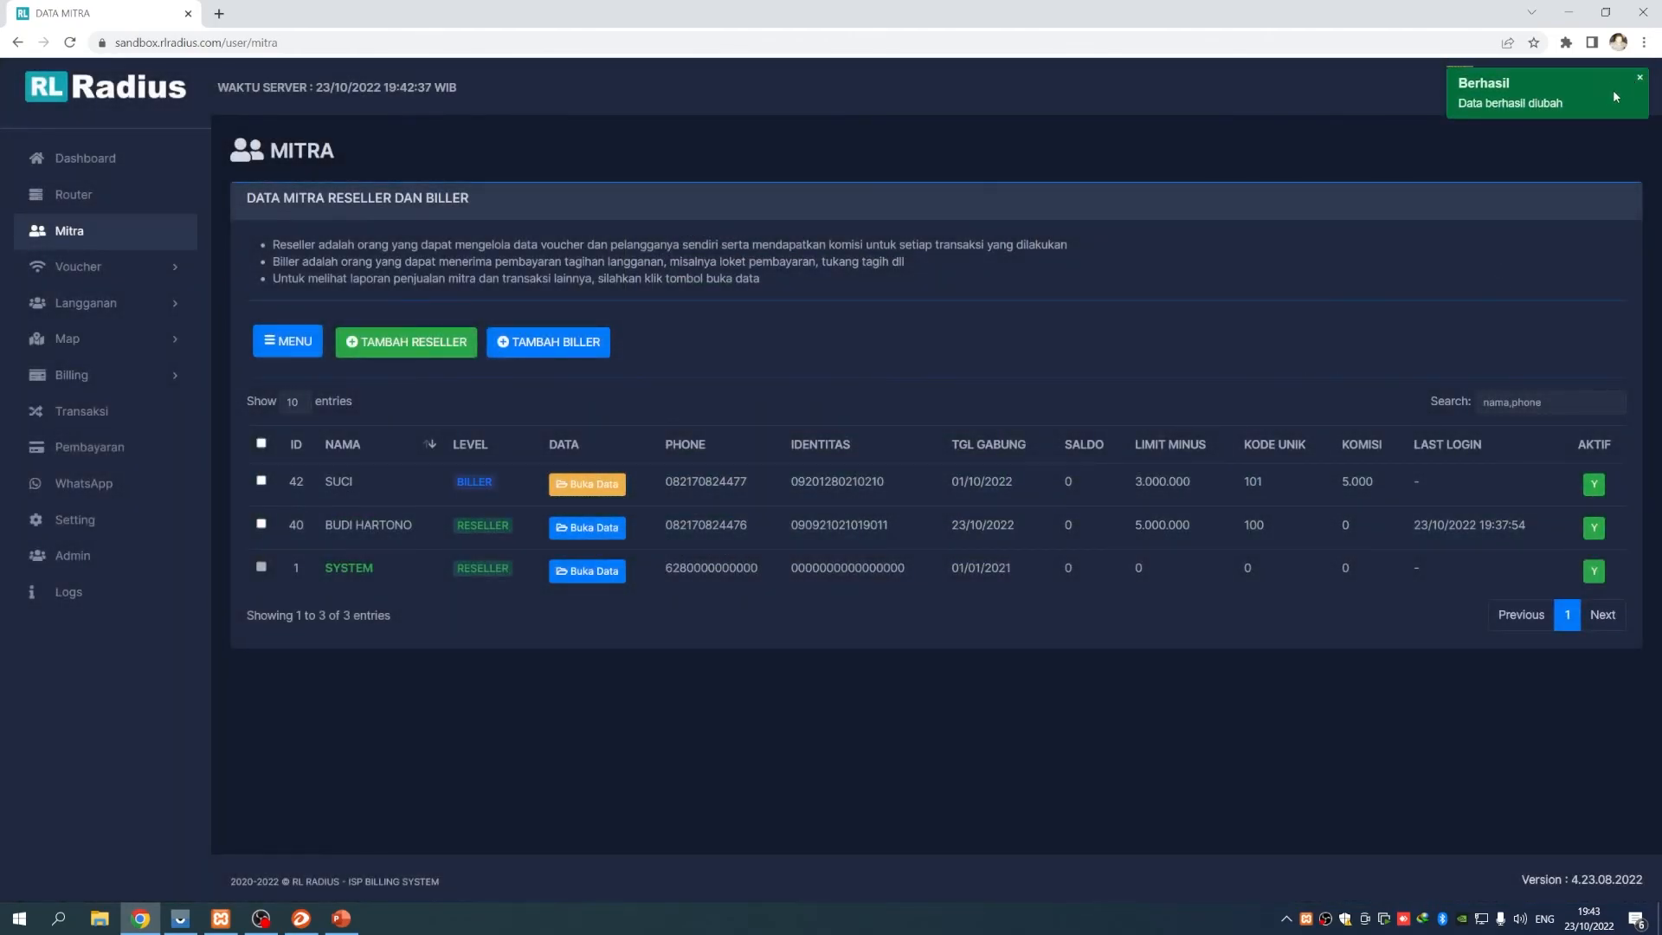
Log out of the admin account and sign in with the new biller's username and password
{"action": "left_click", "coordinate": [1608, 86]}
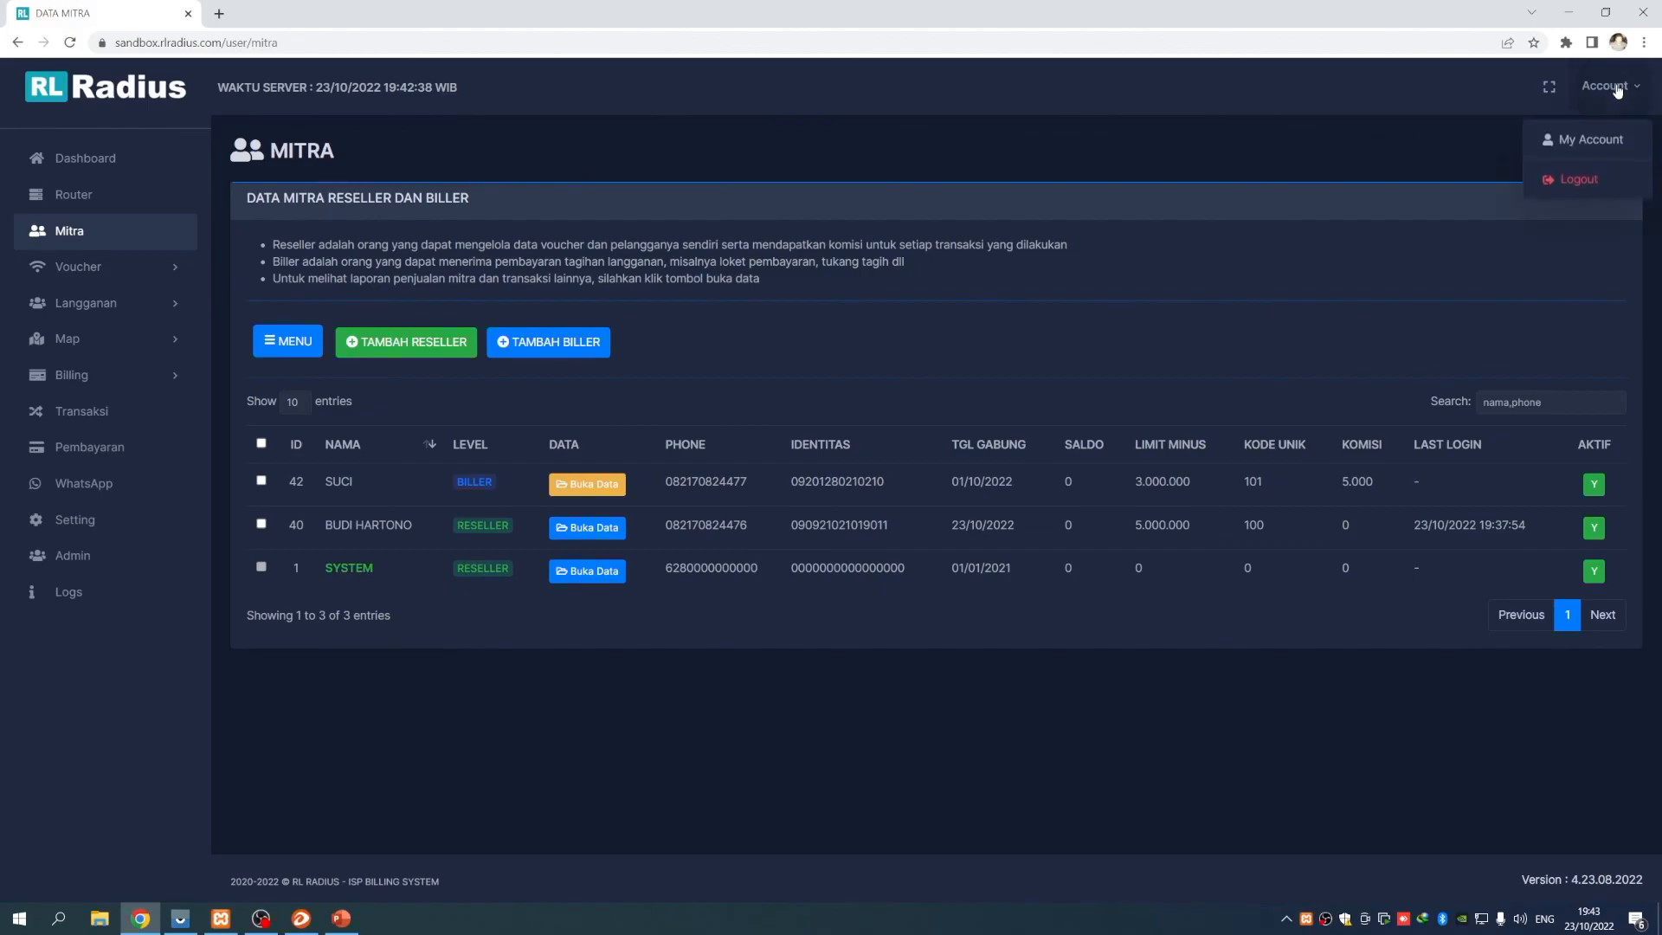
{"action": "left_click", "coordinate": [1581, 176]}
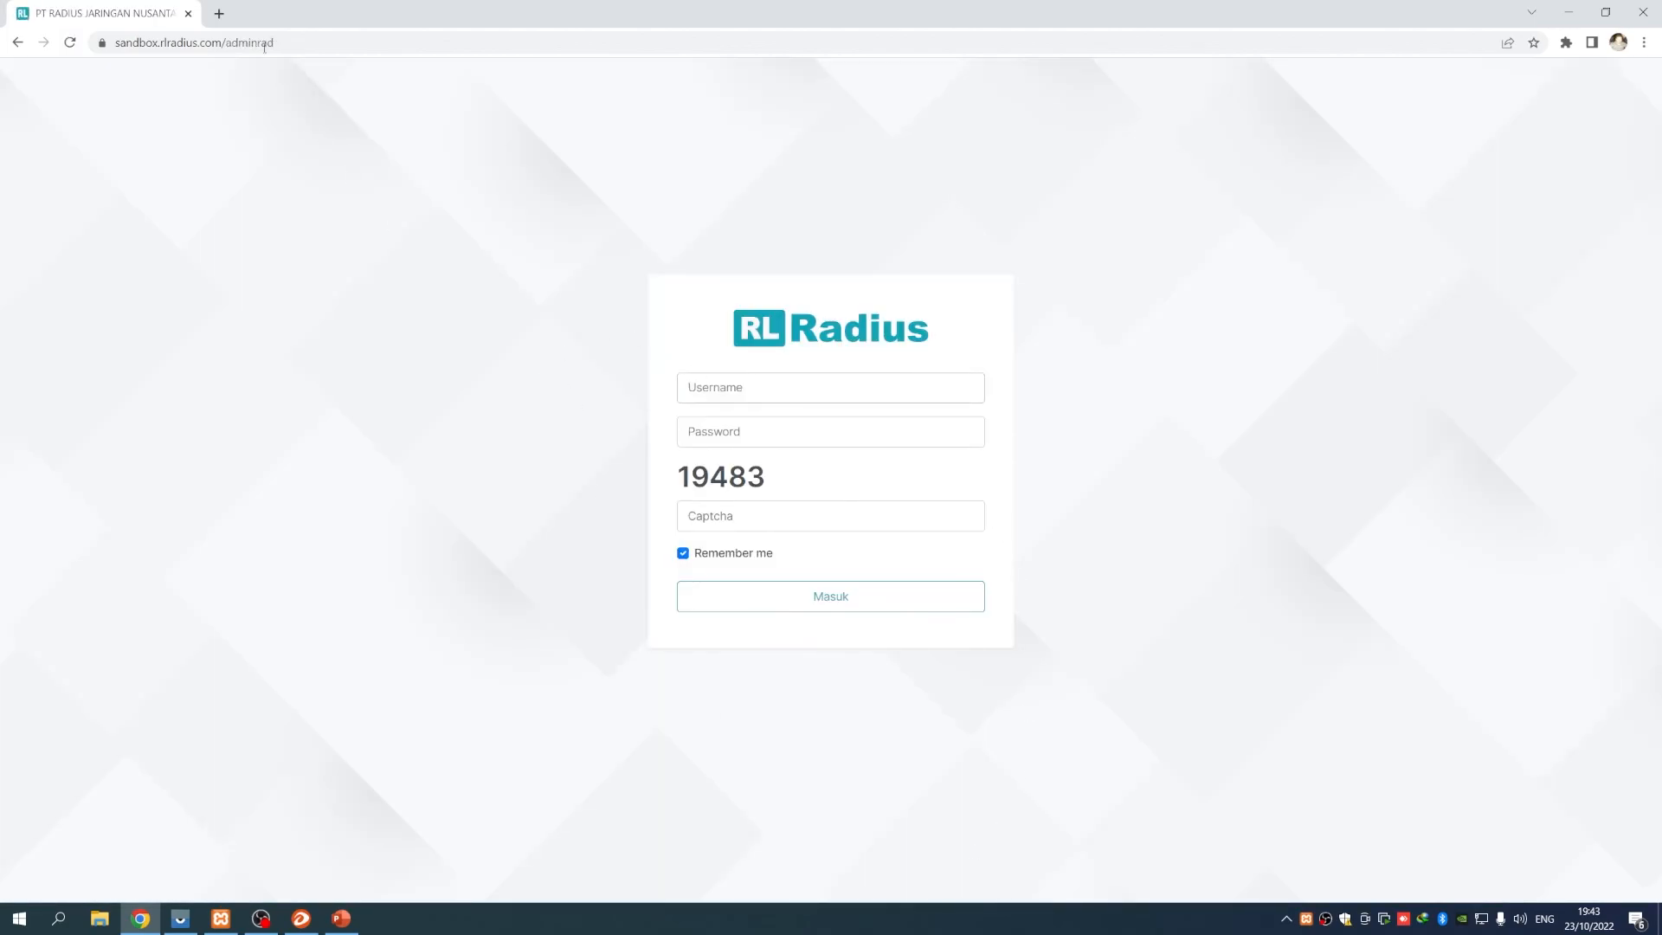
{"action": "left_click", "coordinate": [318, 44]}
{"action": "left_click", "coordinate": [643, 329]}
{"action": "left_click", "coordinate": [316, 44]}
{"action": "left_click", "coordinate": [818, 392]}
{"action": "key", "text": "Tab"}
{"action": "left_click", "coordinate": [777, 609]}
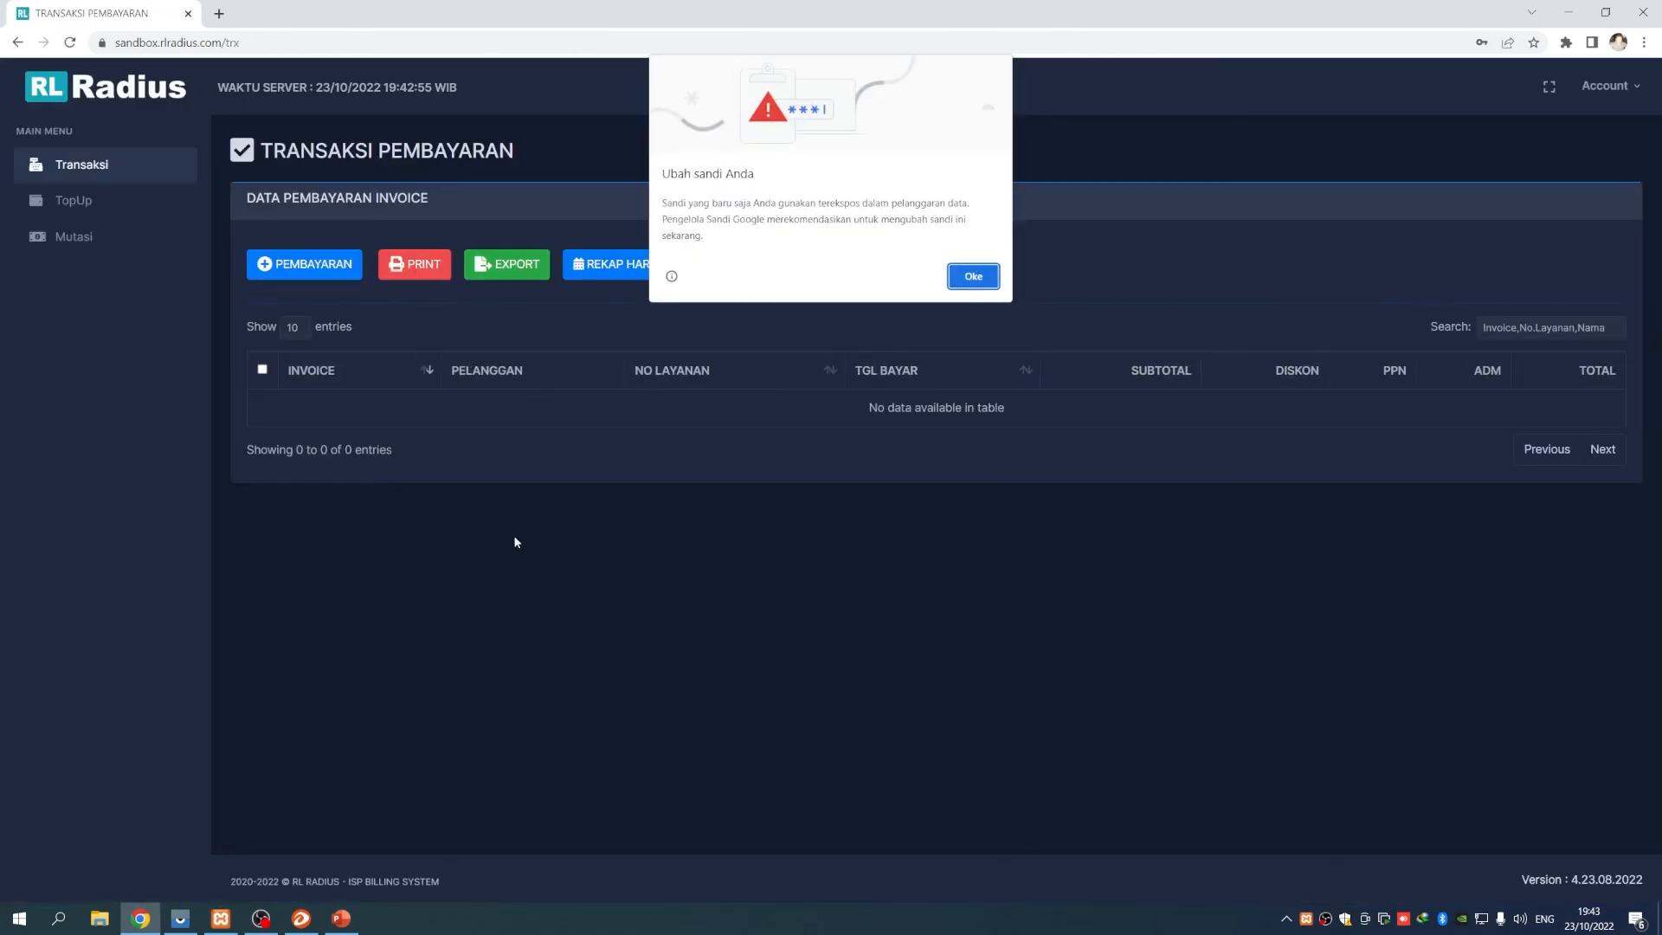
Dismiss Chrome's password prompts, log the biller out and return to PowerPoint's title slide
{"action": "left_click", "coordinate": [973, 276]}
{"action": "left_click", "coordinate": [1539, 75]}
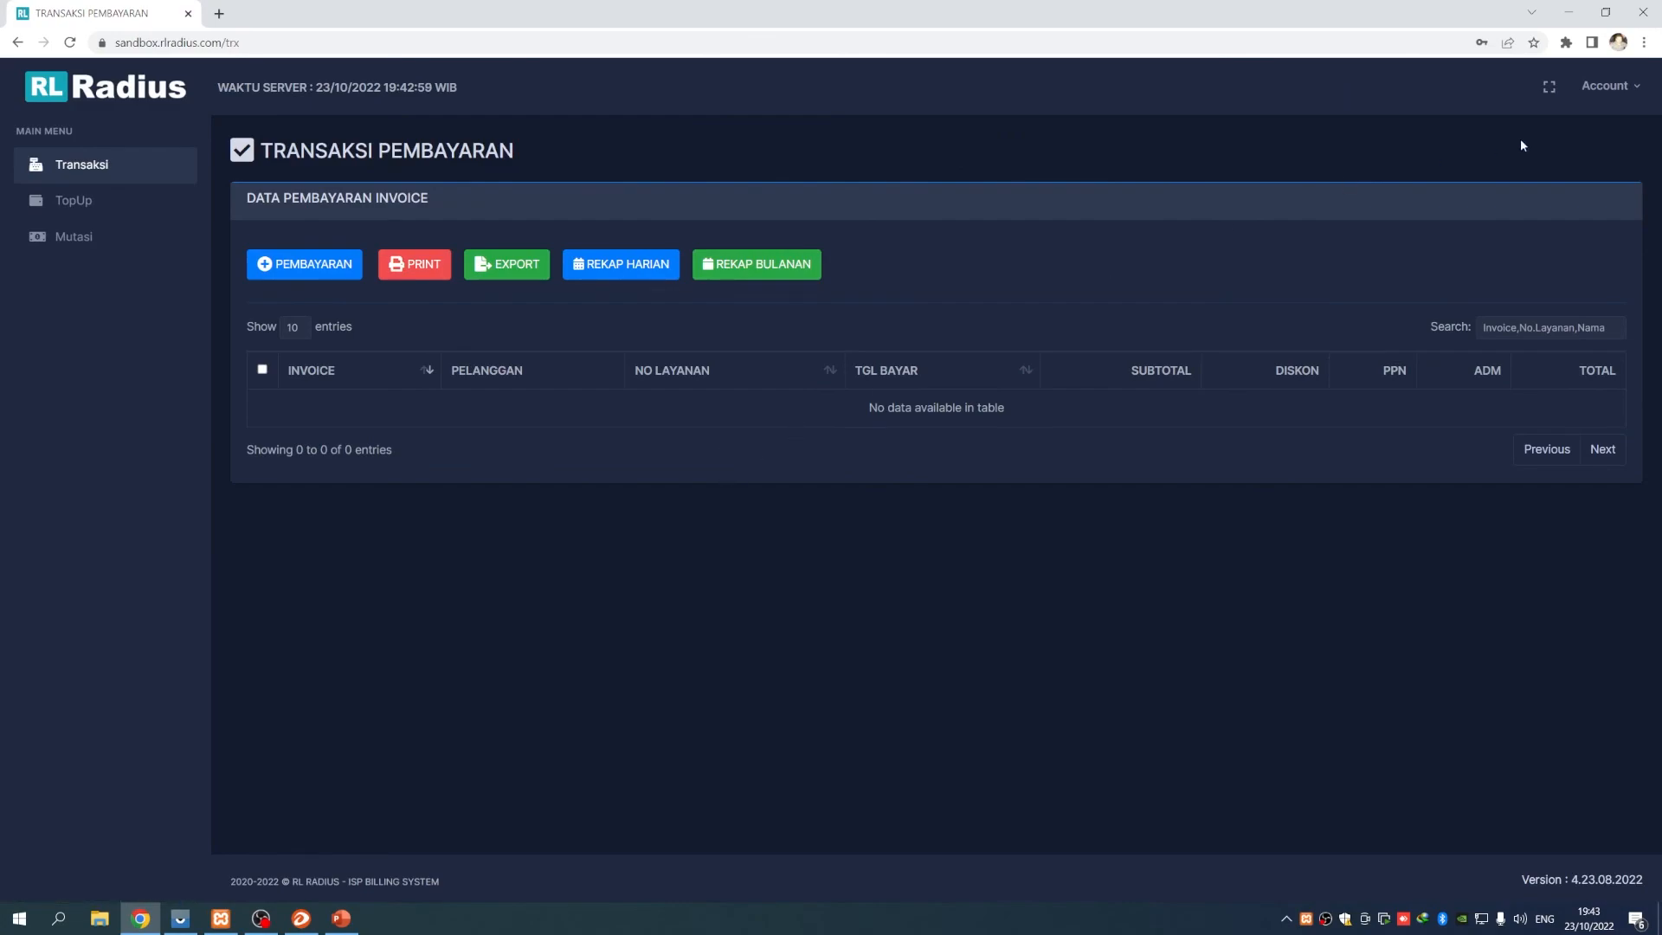
{"action": "left_click", "coordinate": [1597, 90]}
{"action": "left_click", "coordinate": [1574, 171]}
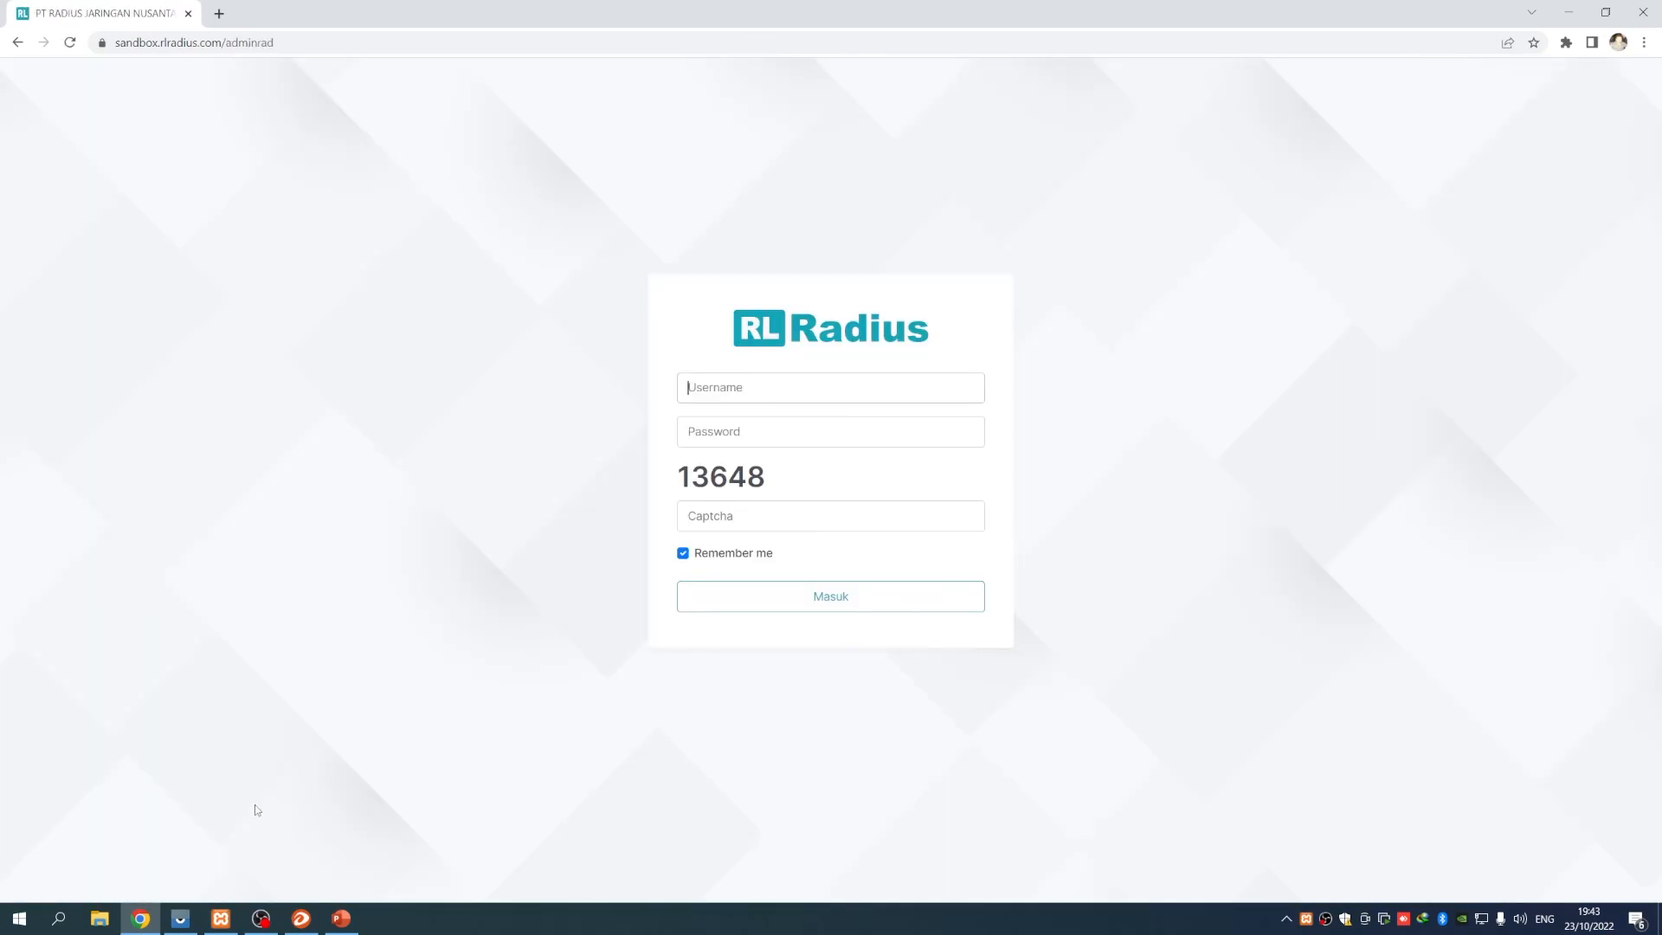
{"action": "left_click", "coordinate": [338, 914]}
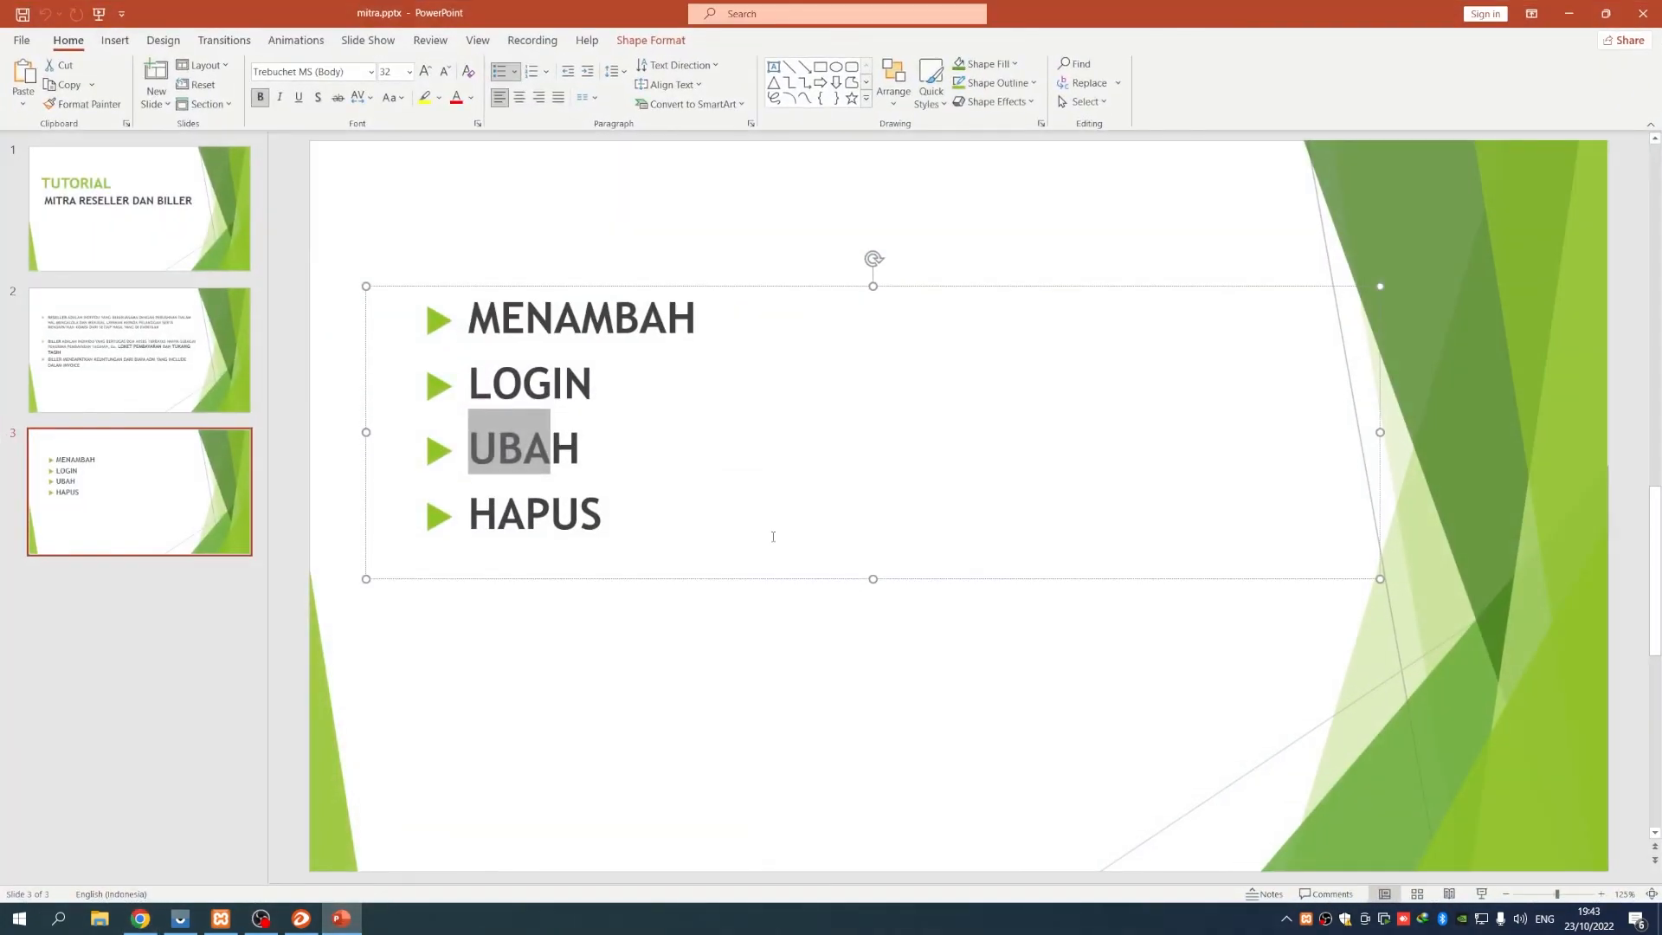
{"action": "left_click", "coordinate": [99, 215]}
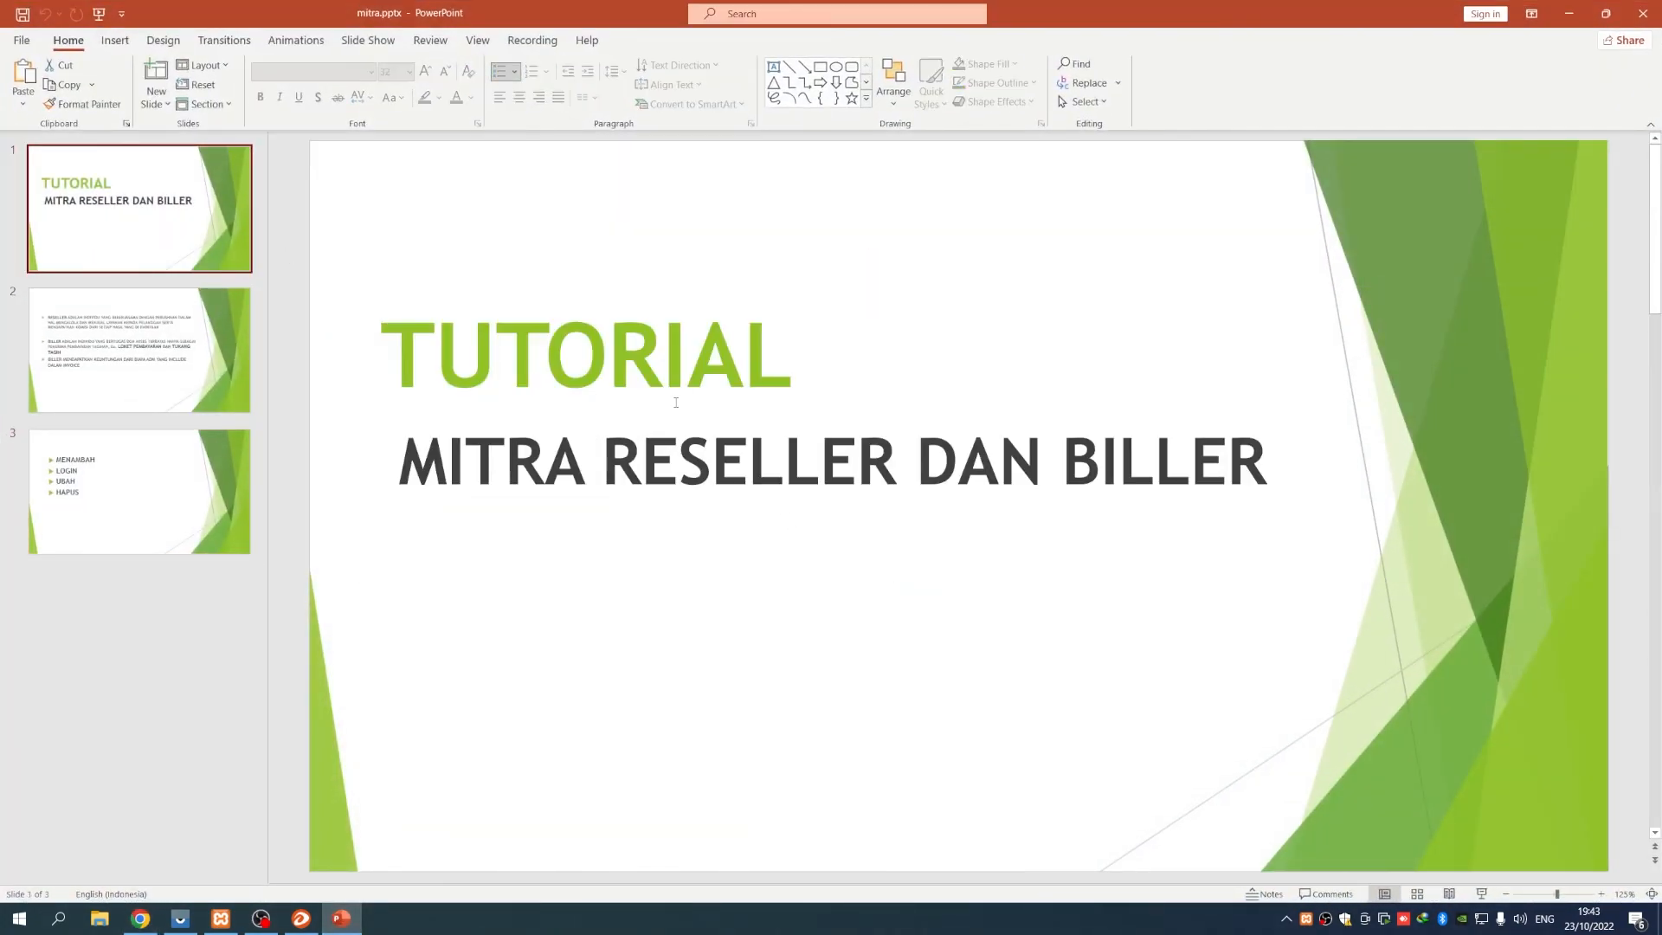